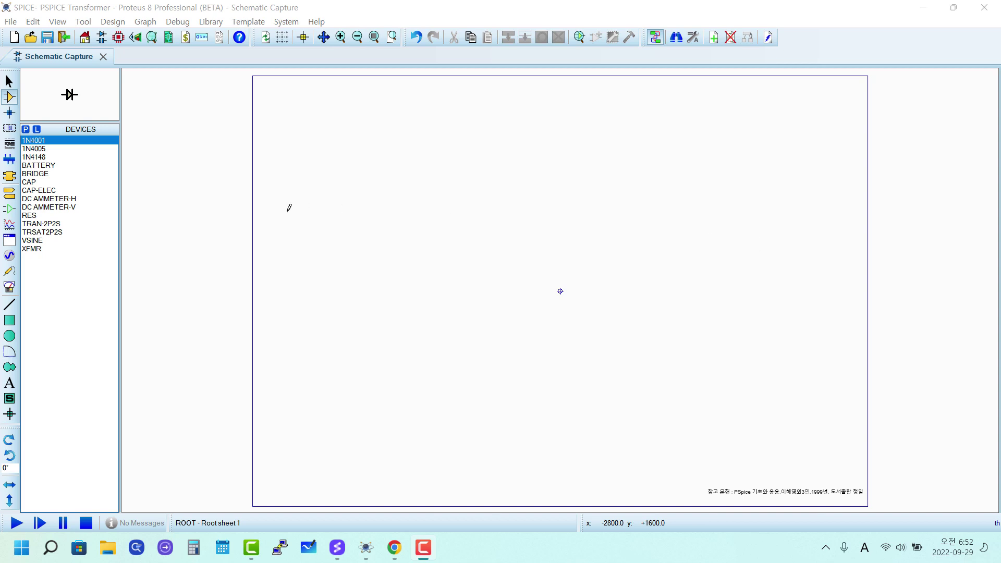
Place a TRAN-2P2S transformer, inspect its primary and secondary inductance properties, and delete it from the sheet
left_click(54, 224)
left_click(516, 203)
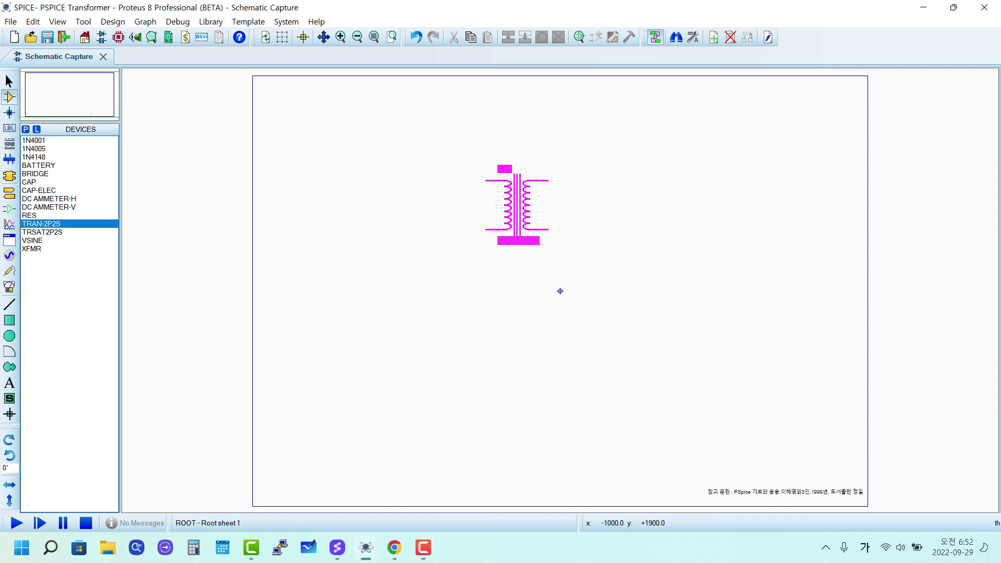
left_click(516, 202)
double_click(515, 202)
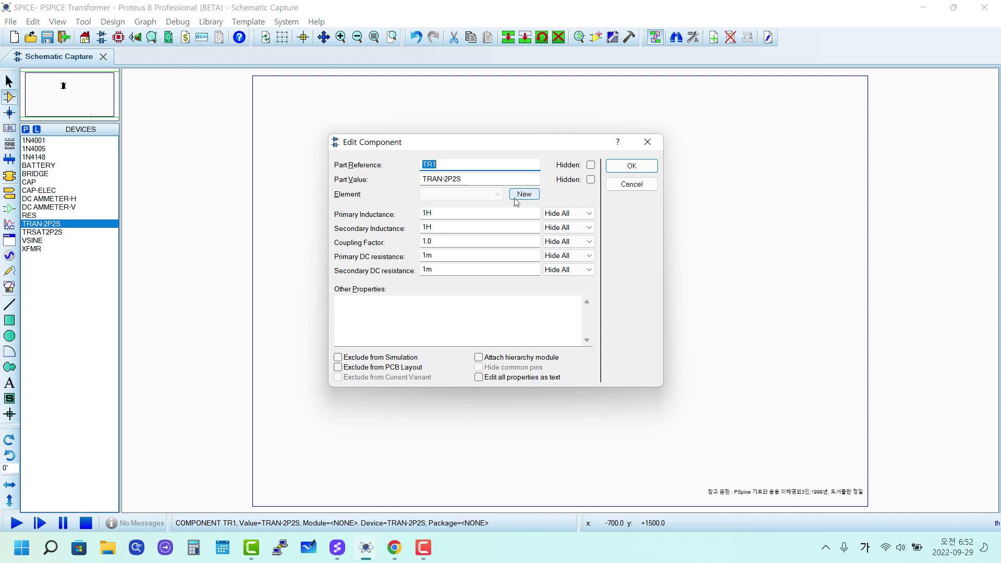
left_click(465, 212)
left_click(458, 228)
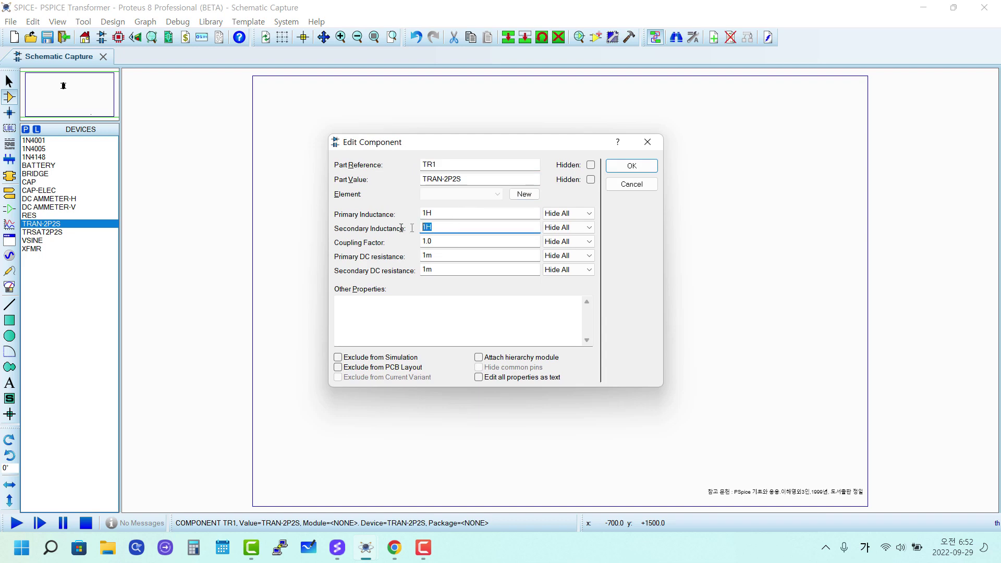
double_click(460, 213)
left_click(632, 184)
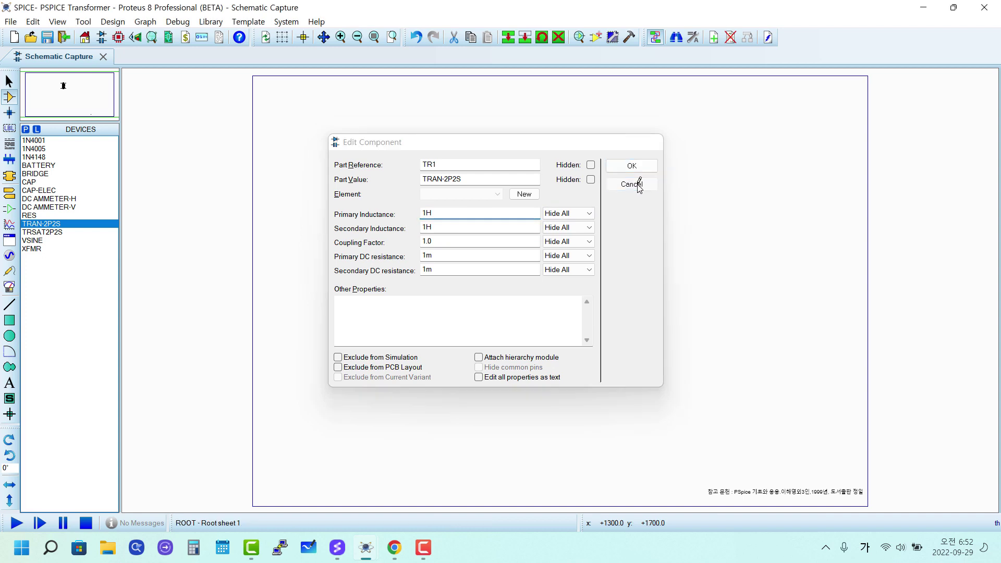
left_click(532, 213)
key("Delete")
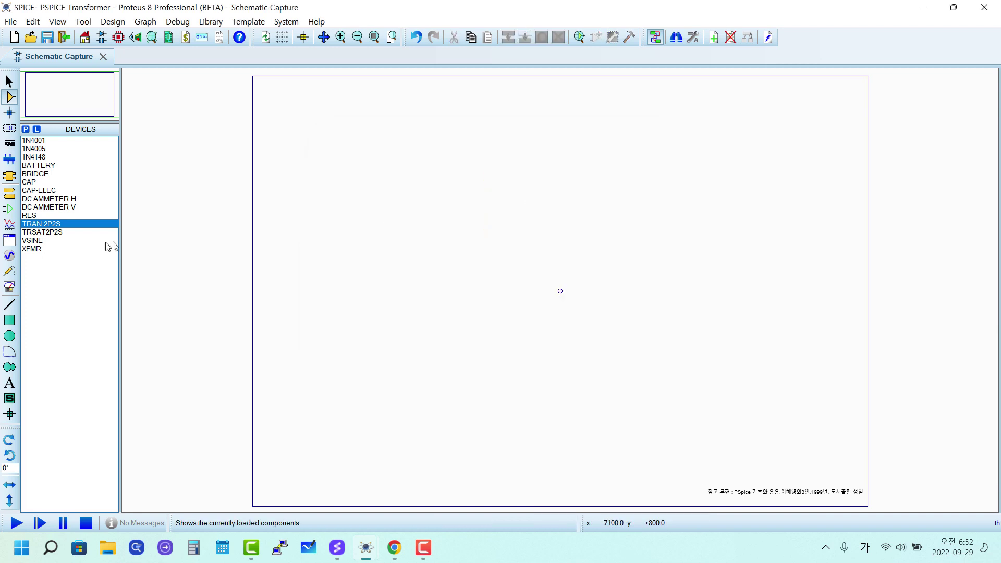
Place an XFMR transformer on the sheet and inspect its turns ratio property without changing it
left_click(31, 249)
left_click(447, 251)
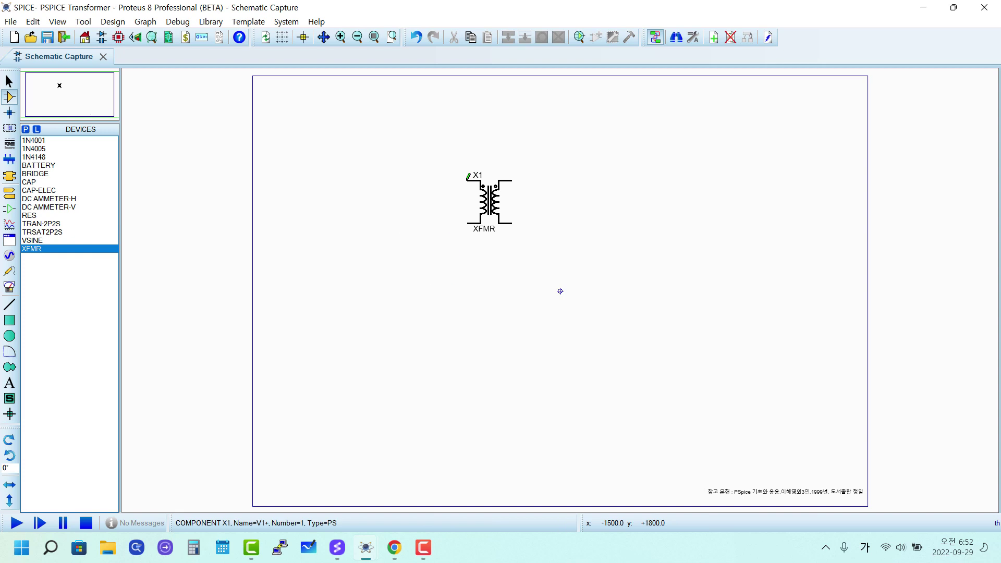
left_click(489, 203)
left_click(489, 204)
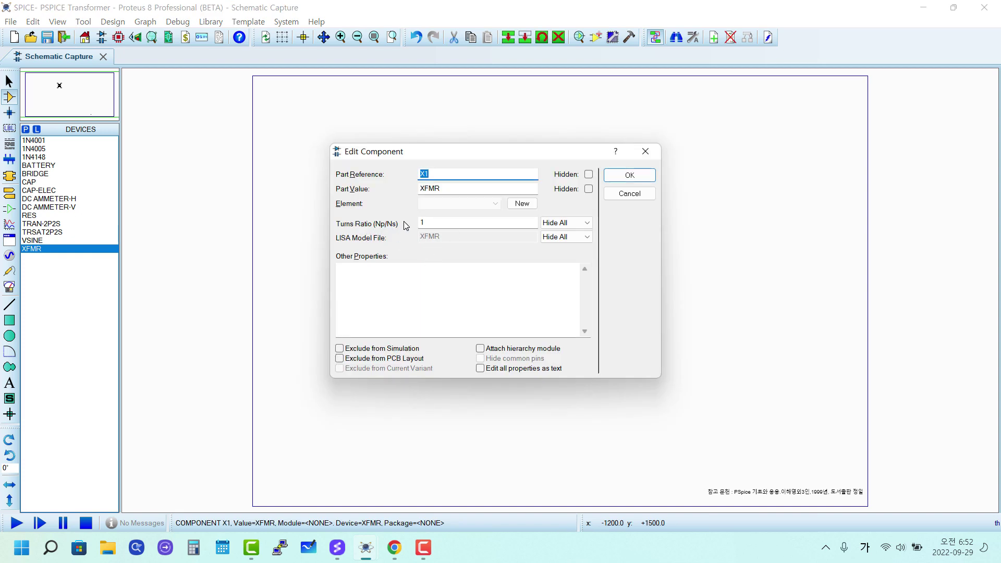
left_click(635, 194)
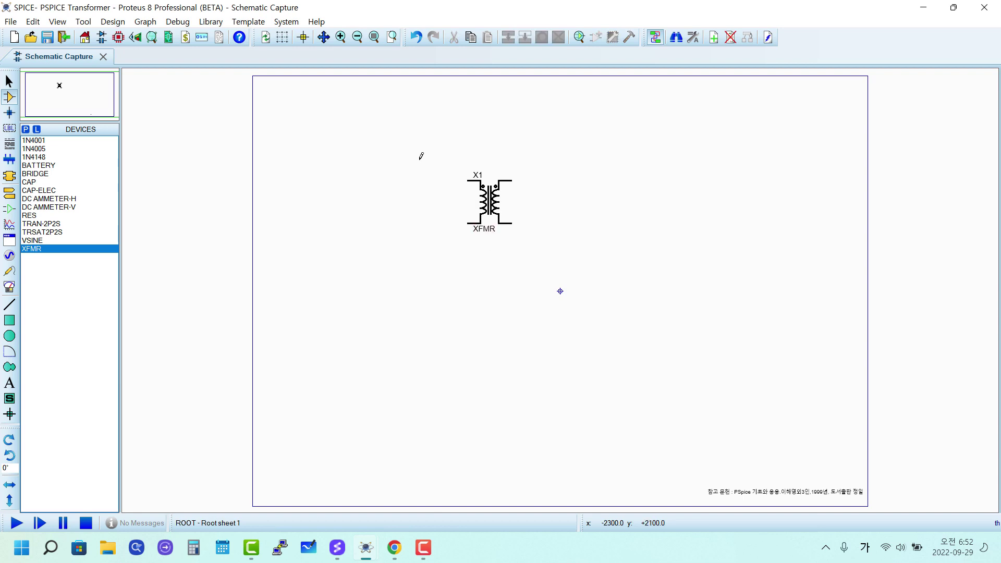
left_click_drag(417, 161, 584, 282)
left_click_drag(417, 150, 582, 300)
left_click(681, 307)
Place a TRAN-2P2S transformer below the XFMR for comparison and delete both transformers
left_click(51, 225)
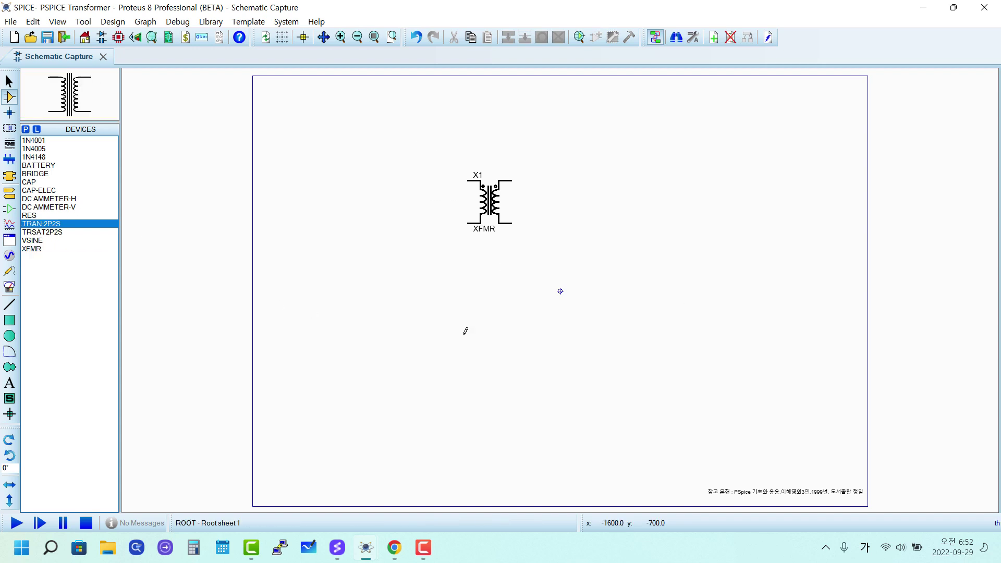
left_click(493, 315)
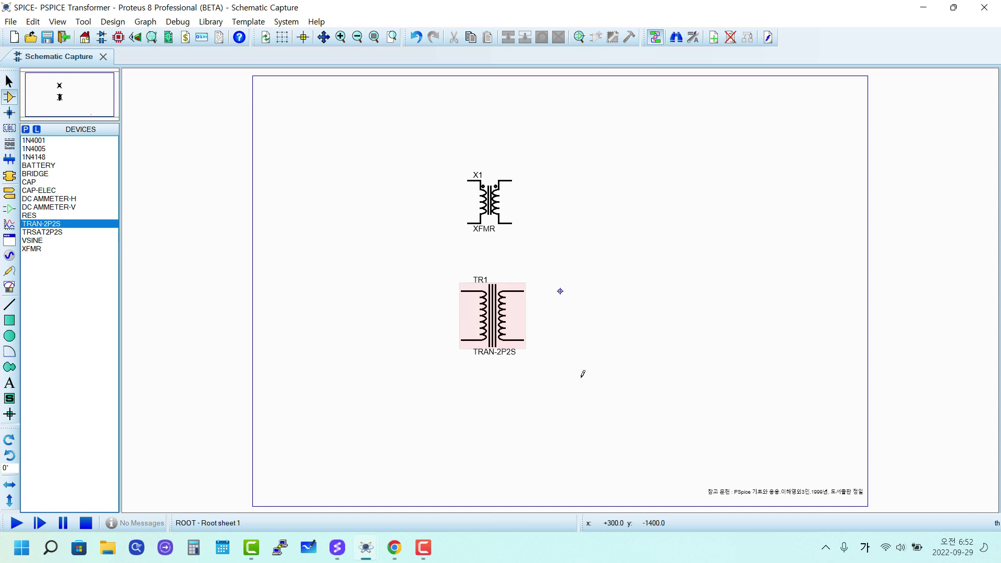
right_click(500, 332)
right_click(501, 326)
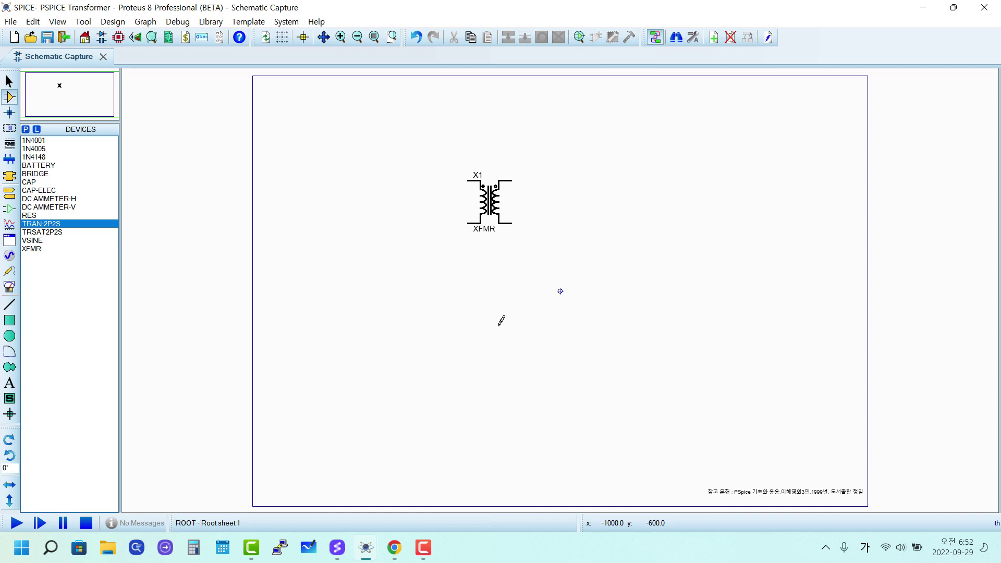
right_click(500, 197)
right_click(501, 195)
Place an XFMR transformer in the upper middle of the sheet and a VSINE source to its left
left_click(31, 250)
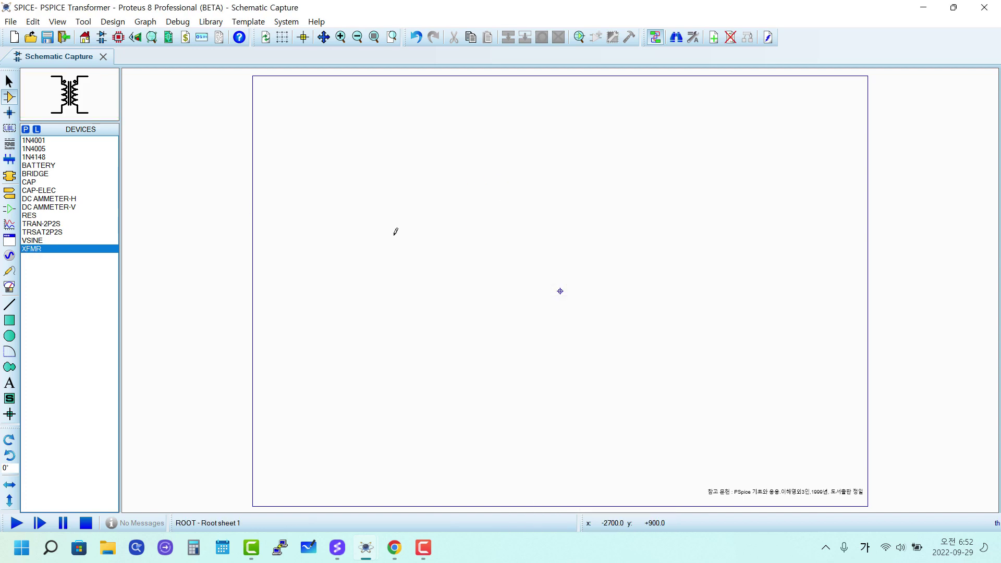
left_click(480, 210)
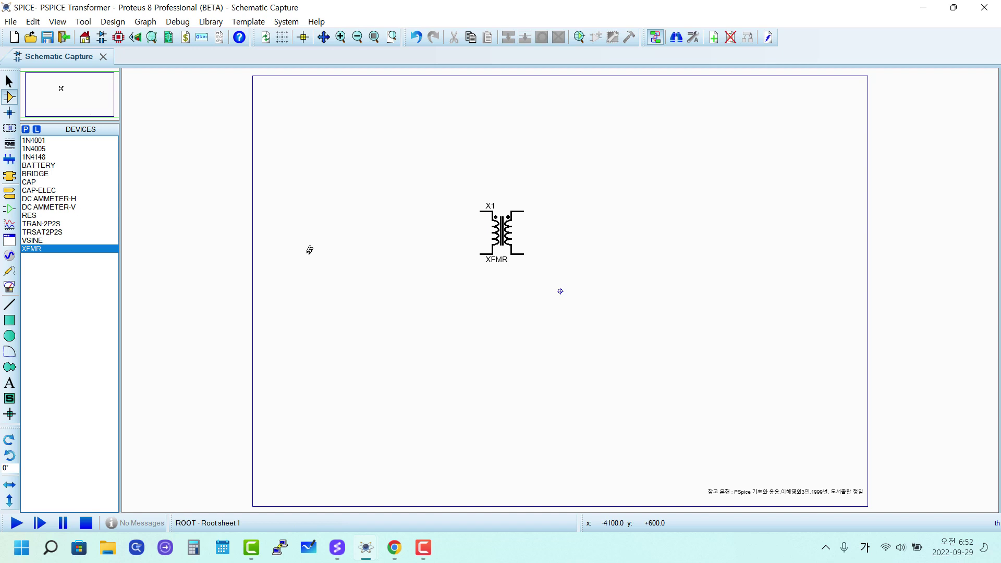
left_click(40, 241)
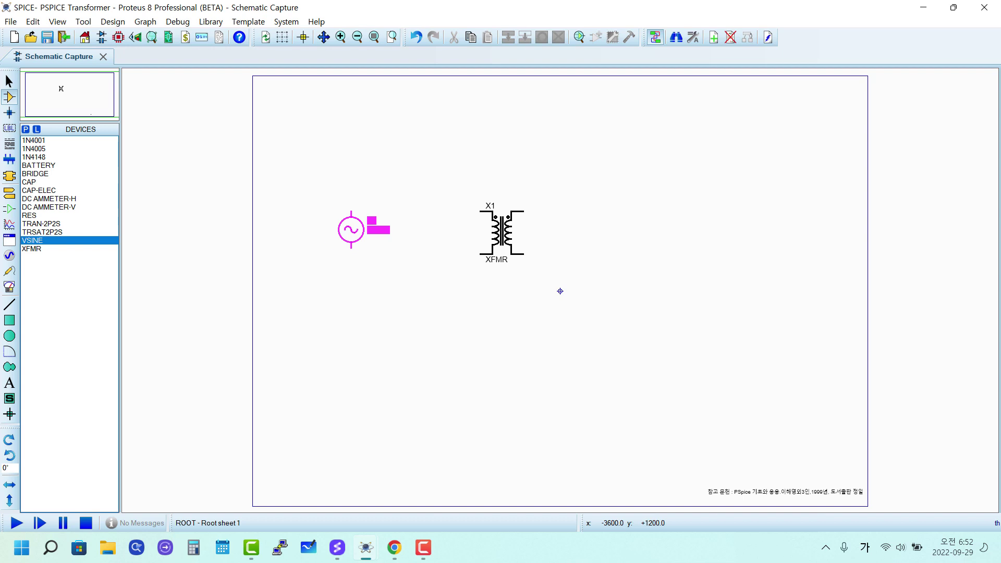
left_click(351, 230)
Set the VSINE source's amplitude to 50V and its frequency to 60Hz
double_click(351, 230)
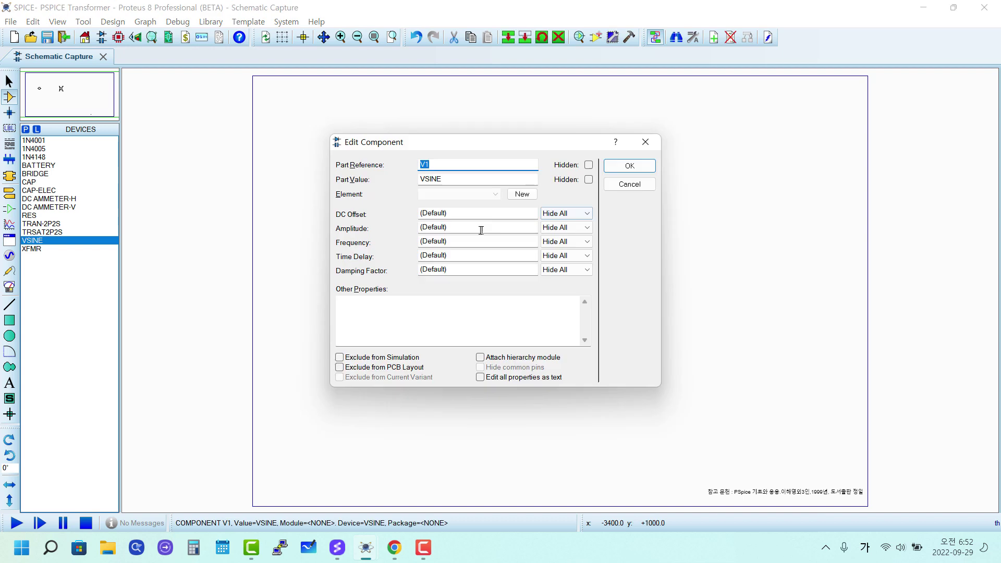
left_click(480, 230)
type("5")
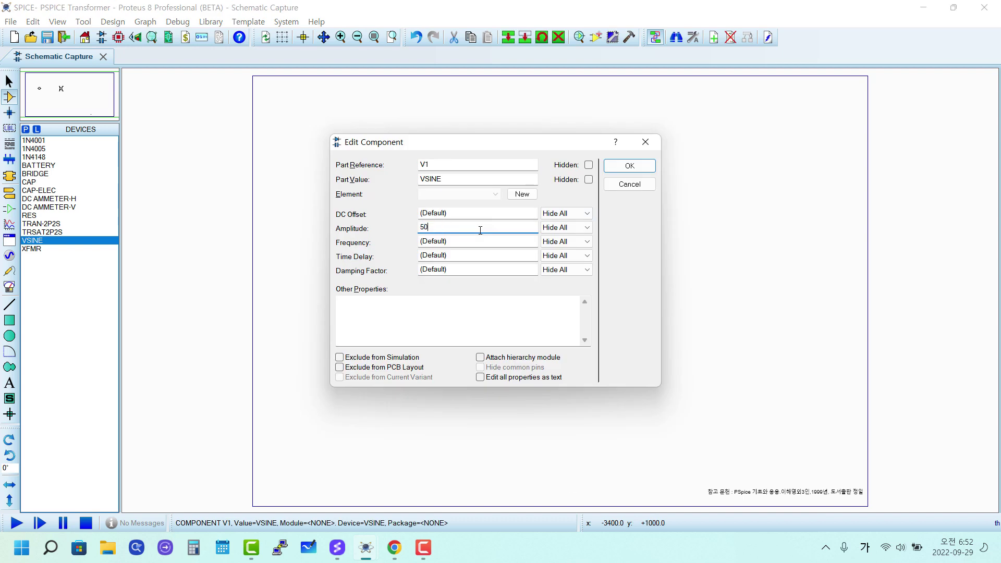
type("0")
key("Caps_Lock")
key("Hangul")
left_click(472, 243)
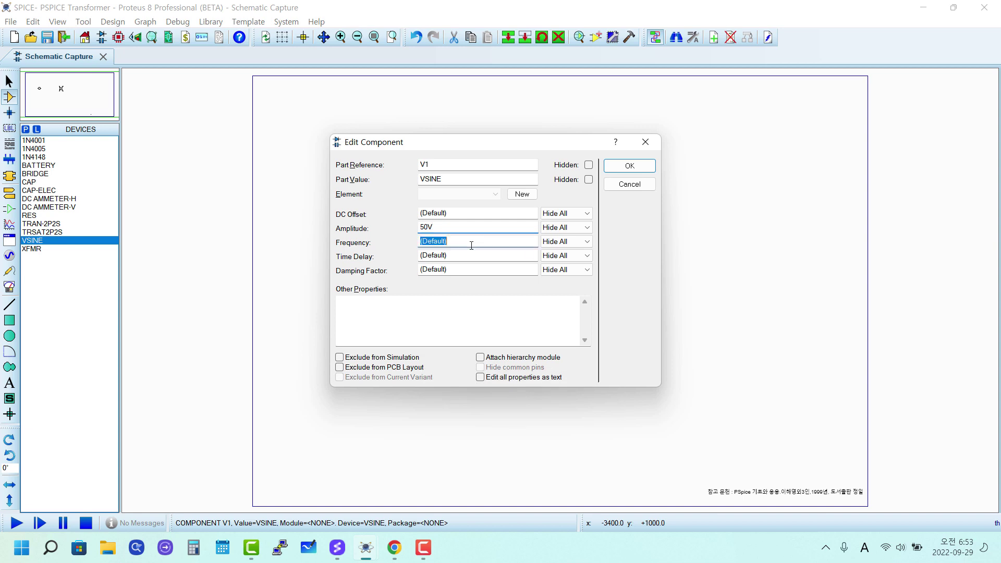
type("60H")
key("Caps_Lock")
type("z")
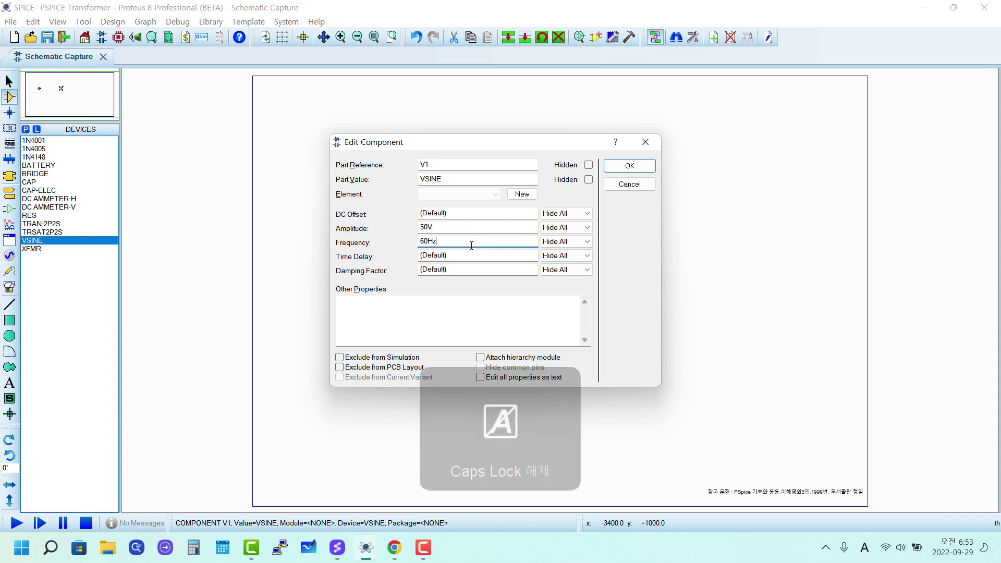
Set the source's amplitude and frequency properties to Show All and apply the component changes
left_click(587, 228)
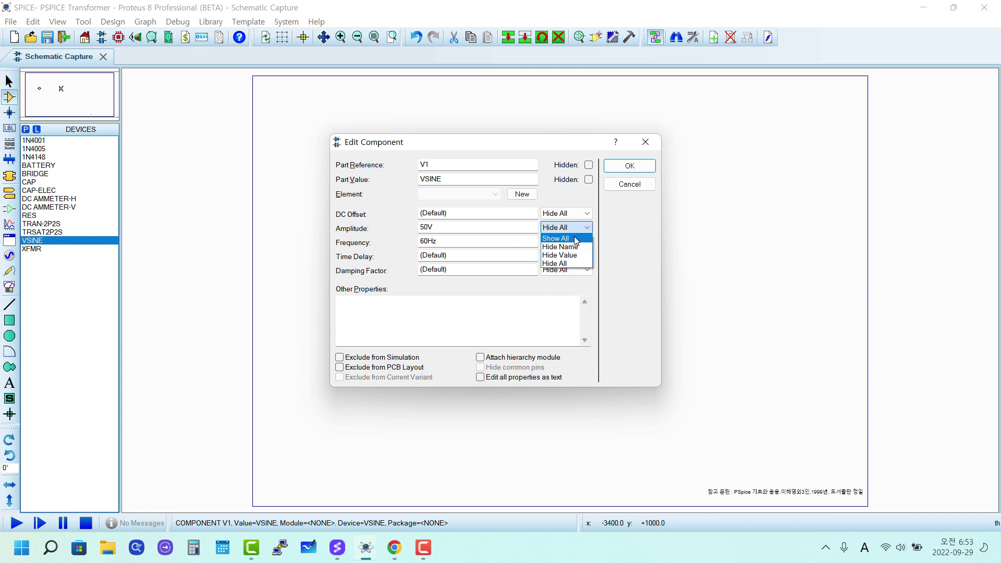
left_click(577, 238)
left_click(576, 240)
left_click(576, 249)
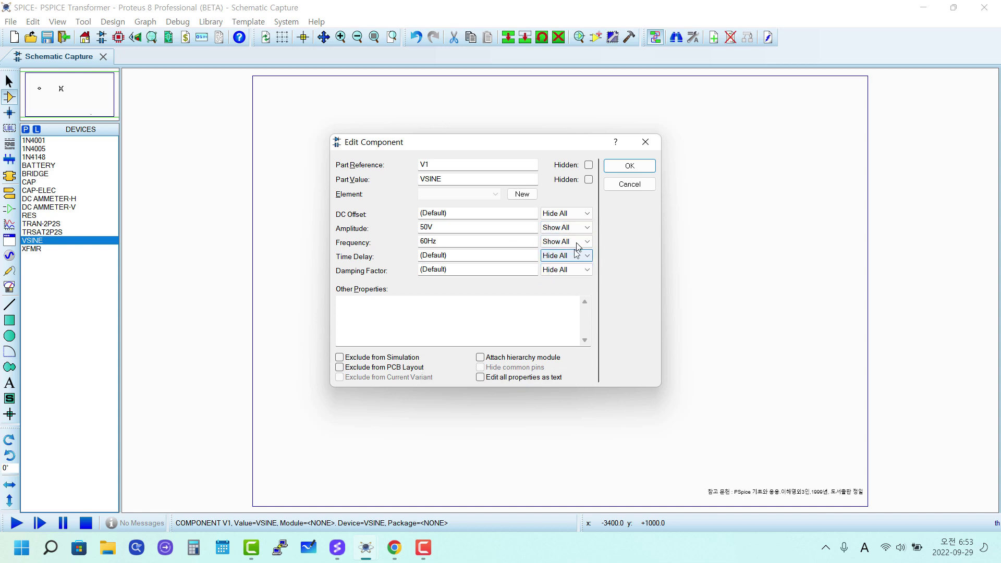
left_click(630, 167)
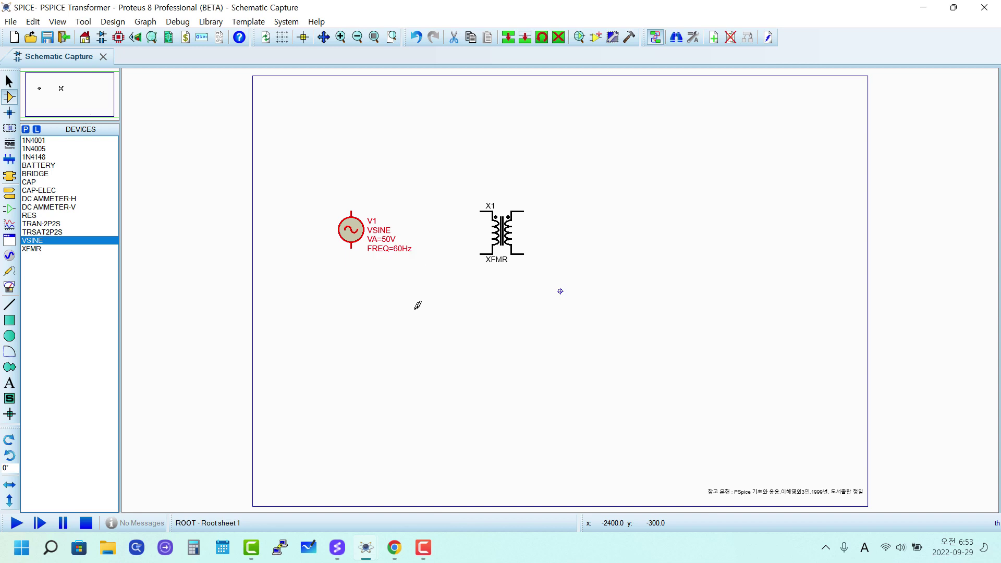
Place a horizontal RES resistor above the source and wire it between the source's upper terminal and the transformer's upper primary pin
key("F6")
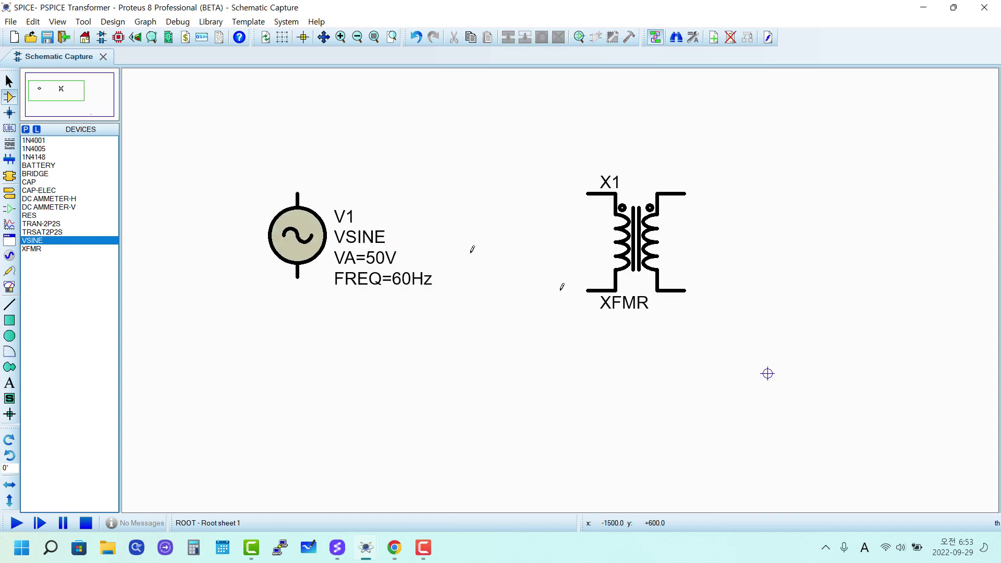
left_click(29, 216)
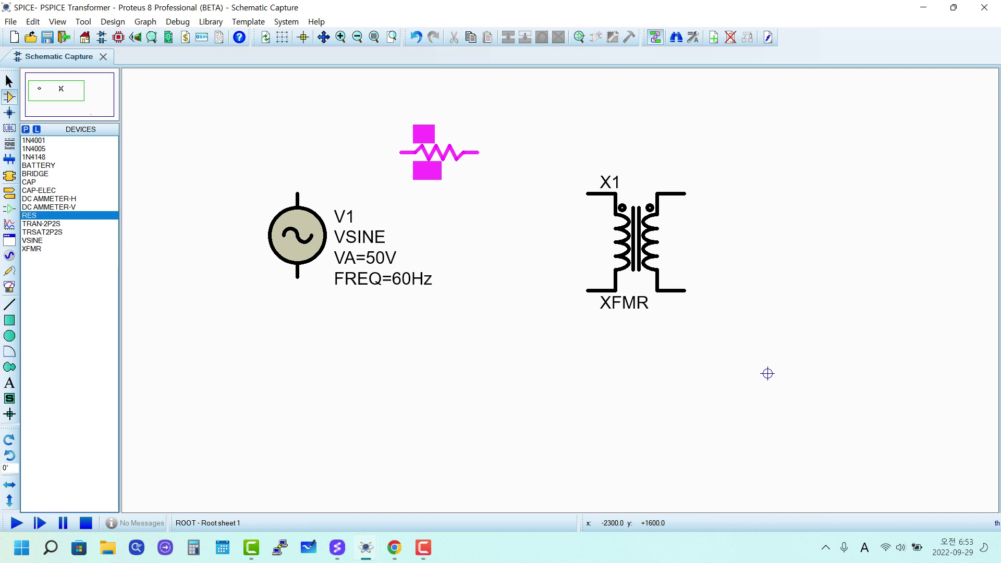
left_click(439, 139)
left_click(479, 139)
left_click(532, 139)
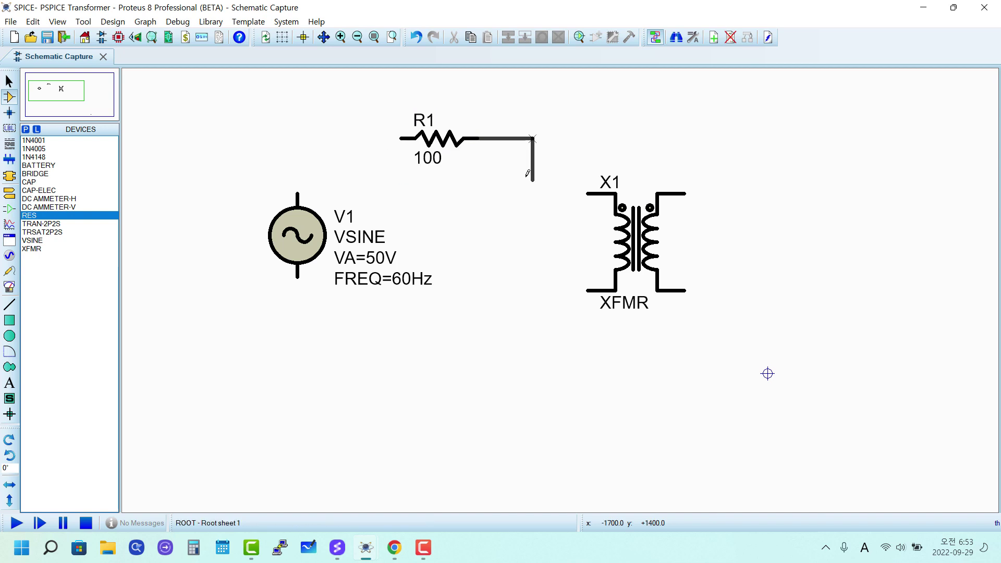
left_click(594, 191)
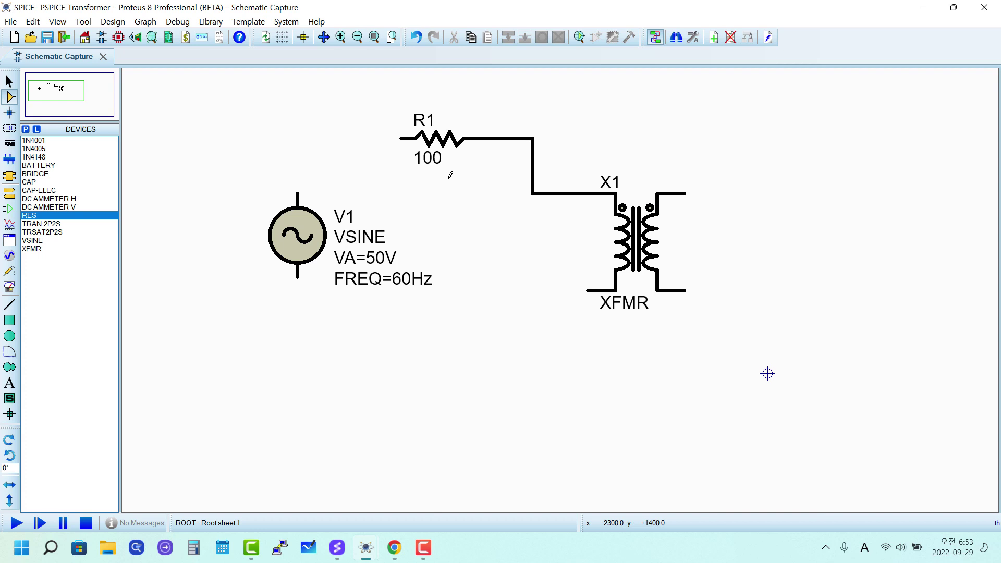
left_click(400, 139)
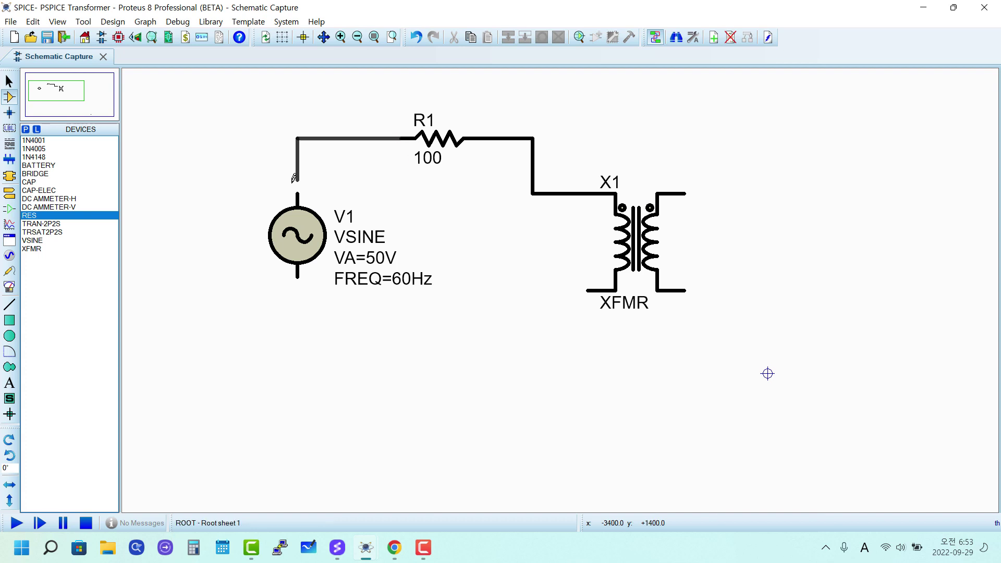
left_click(296, 191)
Wire the source's lower terminal along the bottom to the transformer's lower primary pin
left_click(298, 276)
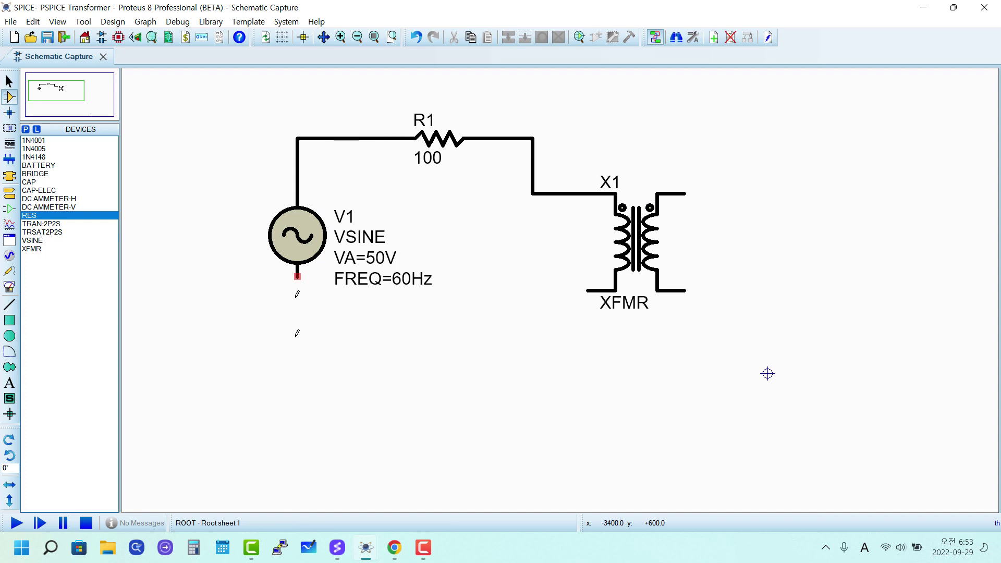
left_click(298, 388)
left_click(518, 388)
left_click(547, 387)
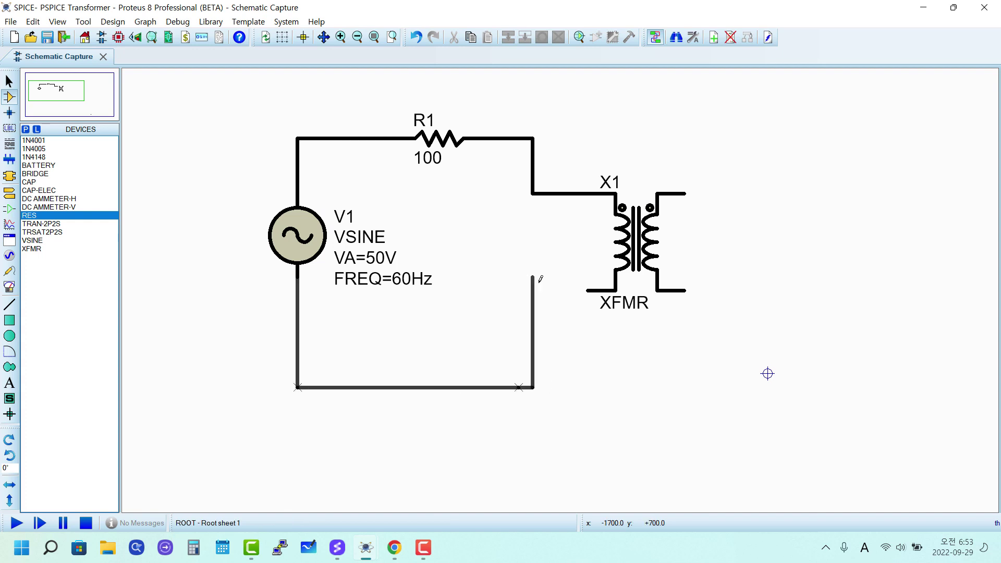
left_click(579, 288)
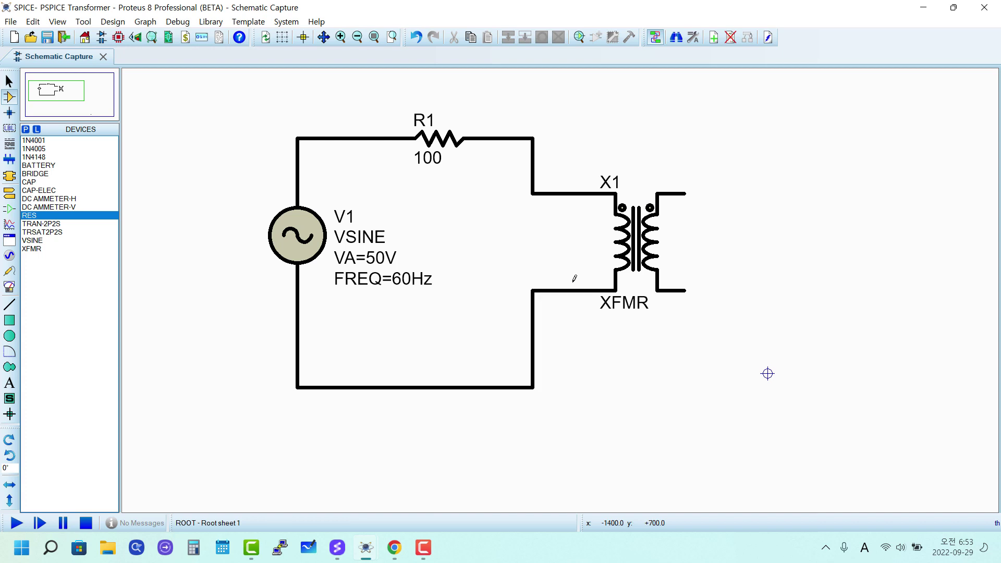
Place a 1N4148 diode right of the transformer and wire its anode to the upper secondary pin
scroll(578, 286, "down", 3)
scroll(618, 277, "up", 2)
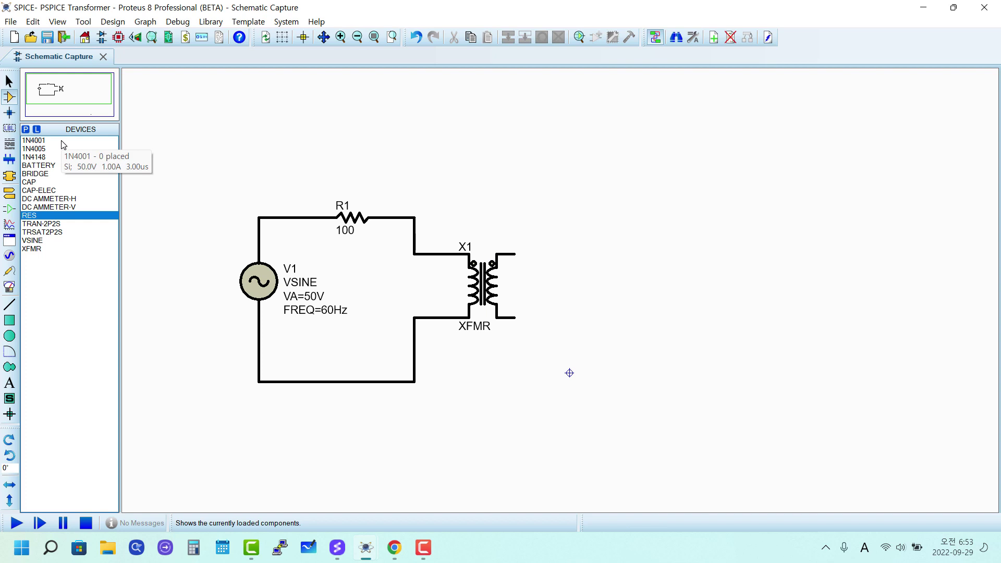
left_click(39, 157)
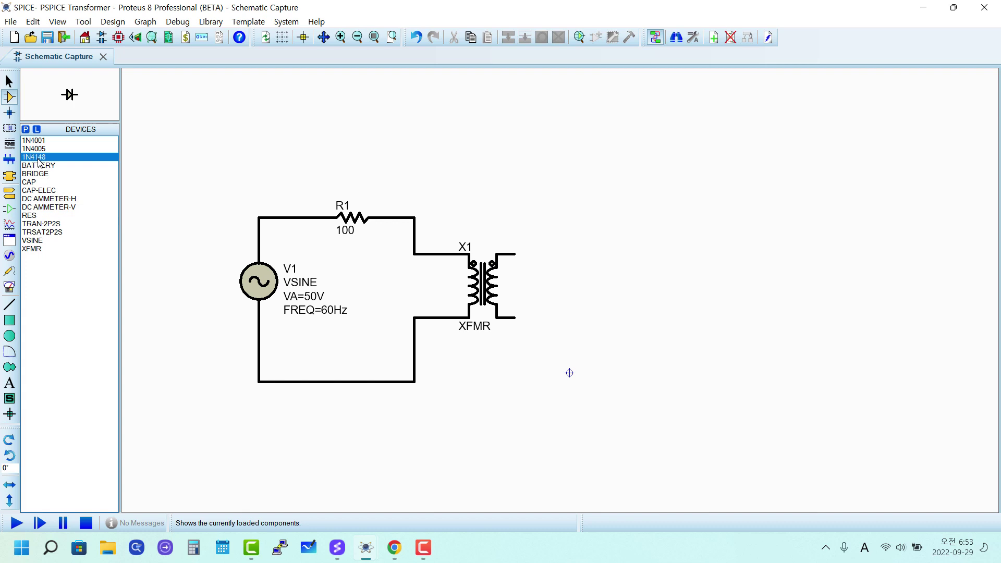
left_click(597, 246)
left_click(594, 253)
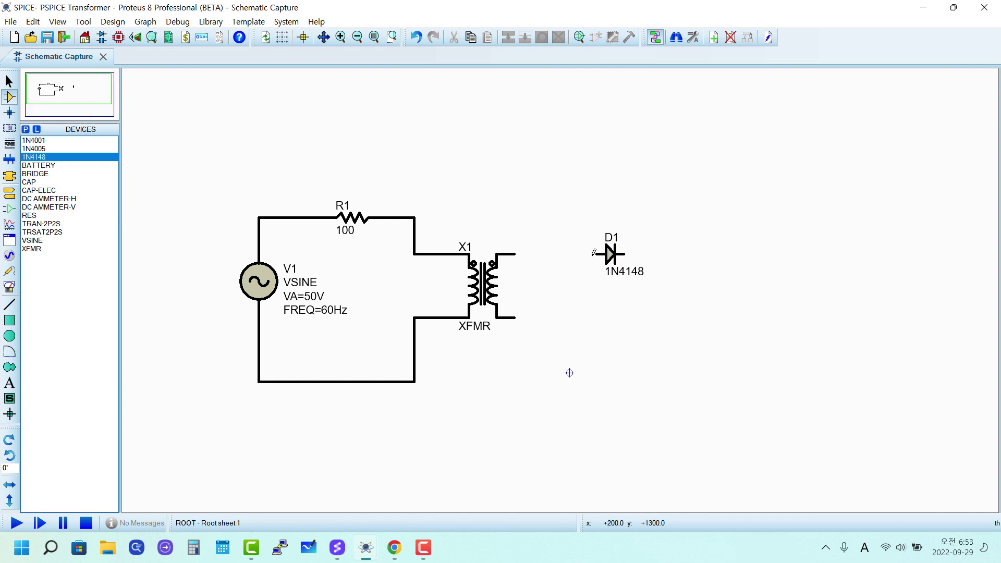
left_click(595, 253)
left_click(514, 253)
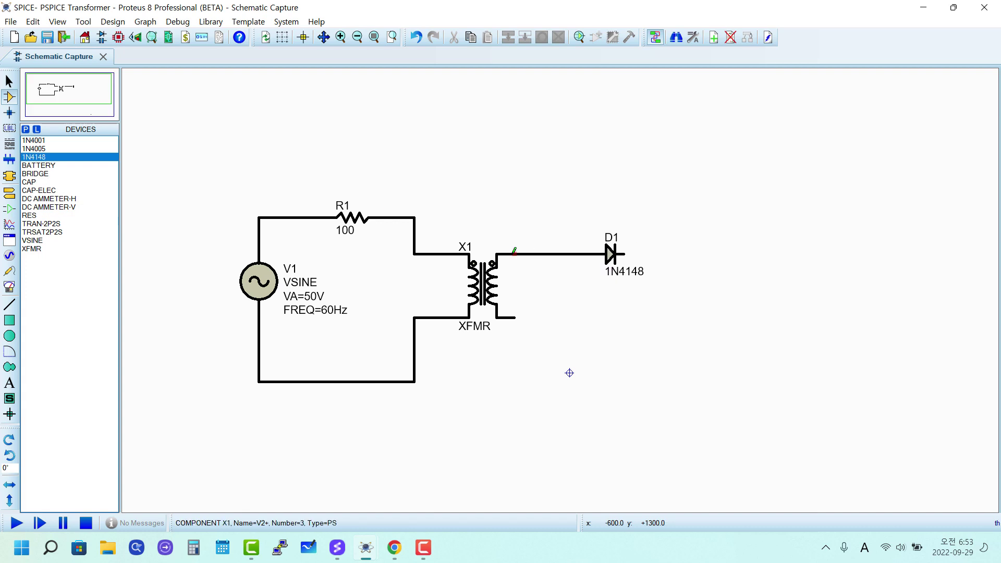
Place a RES resistor rotated 90° to the lower right of the diode
left_click(29, 216)
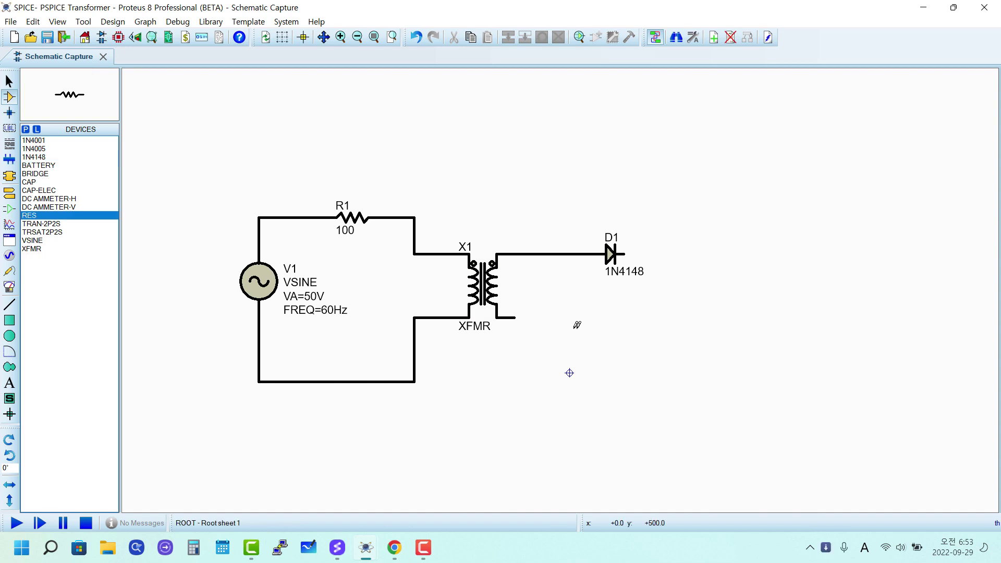
key("KP_Add")
left_click(707, 305)
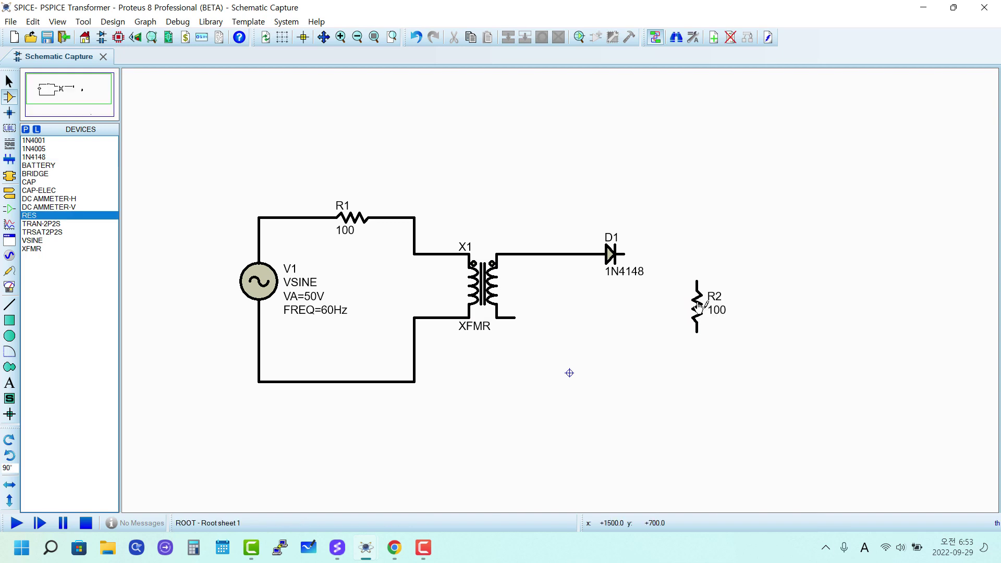
Wire the diode's cathode to R2's upper terminal and move R2 slightly lower
left_click(624, 252)
left_click(698, 281)
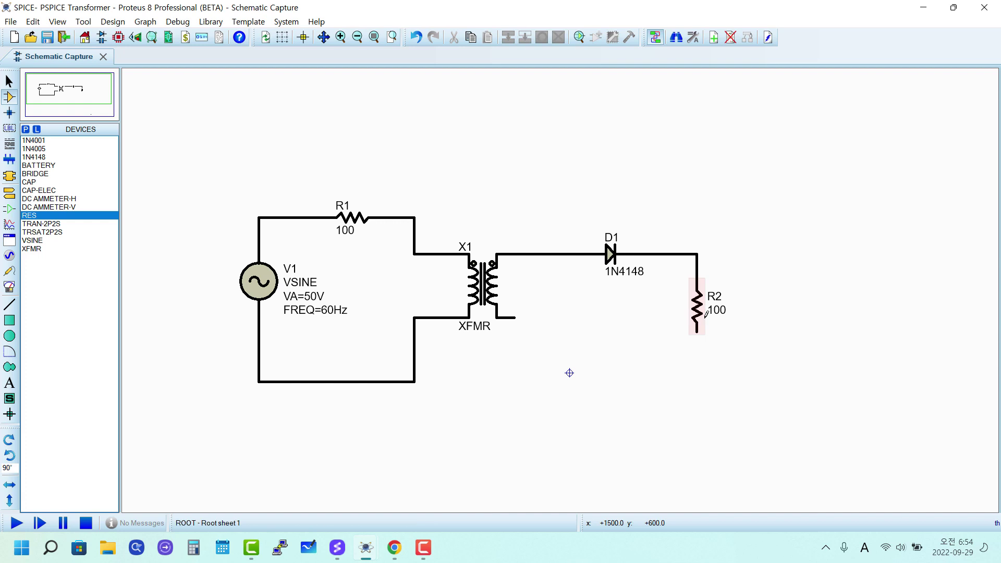
left_click(707, 314)
left_click_drag(707, 313, 707, 340)
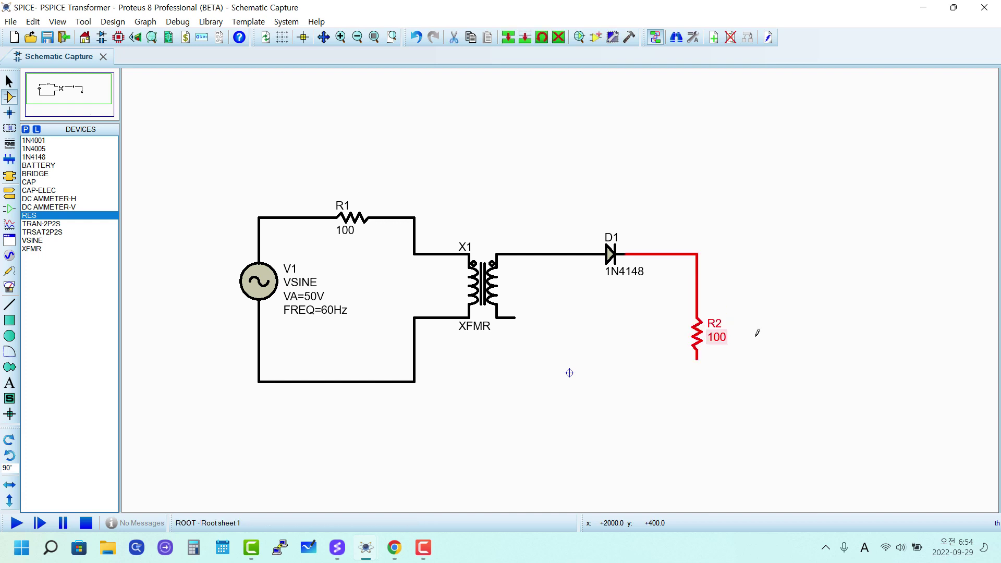
left_click(758, 333)
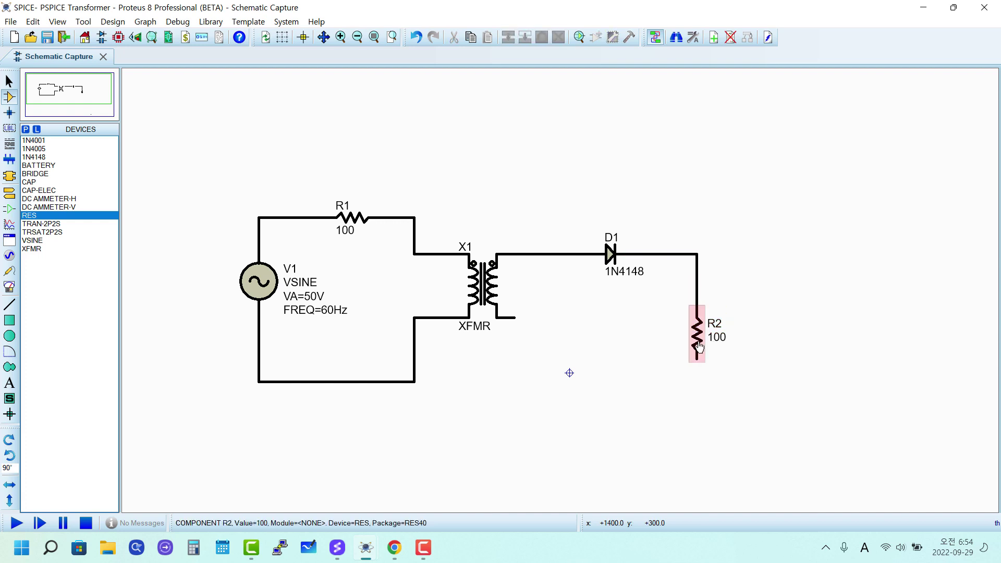
Set R2's resistance to 1k
double_click(699, 347)
left_click_drag(427, 190, 469, 196)
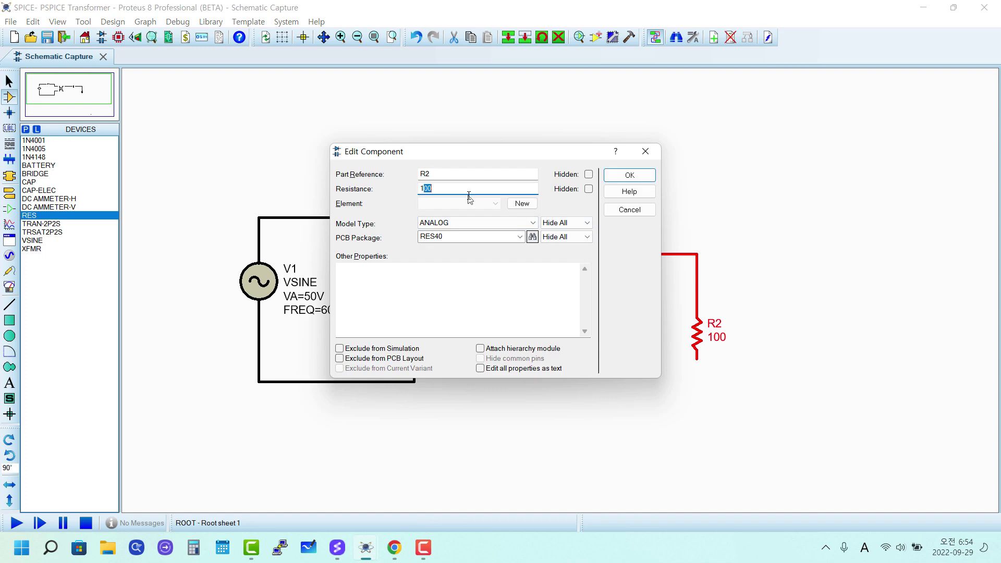
type("k")
left_click(632, 176)
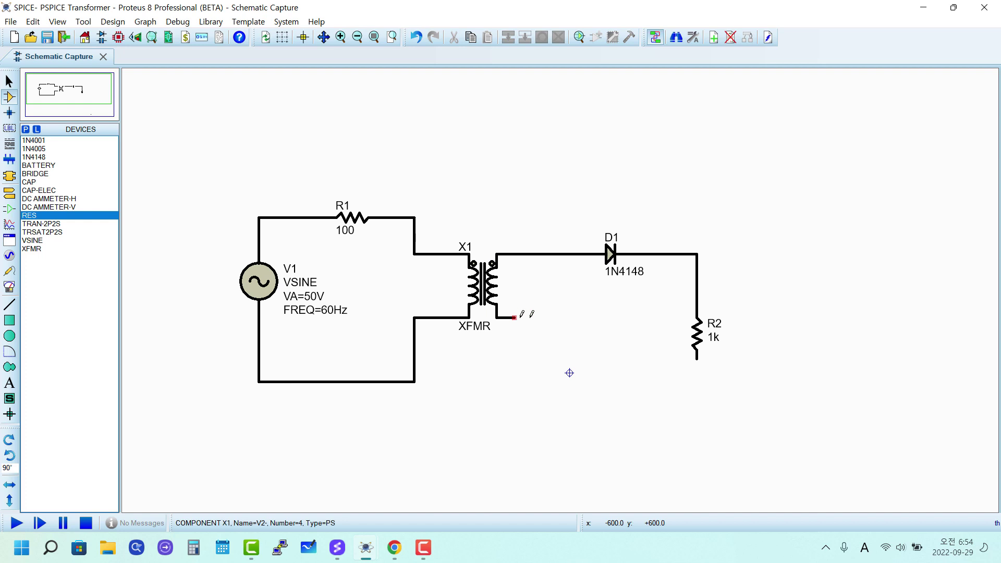
Wire the transformer's lower secondary pin down and along the bottom of the secondary loop to R2's lower terminal
left_click(517, 317)
left_click(532, 317)
left_click(532, 382)
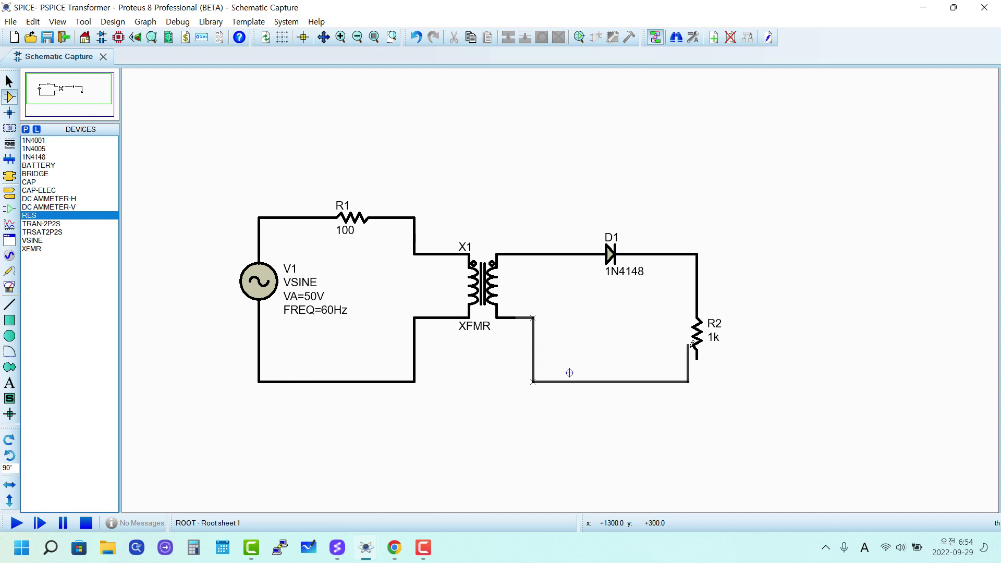
left_click(697, 358)
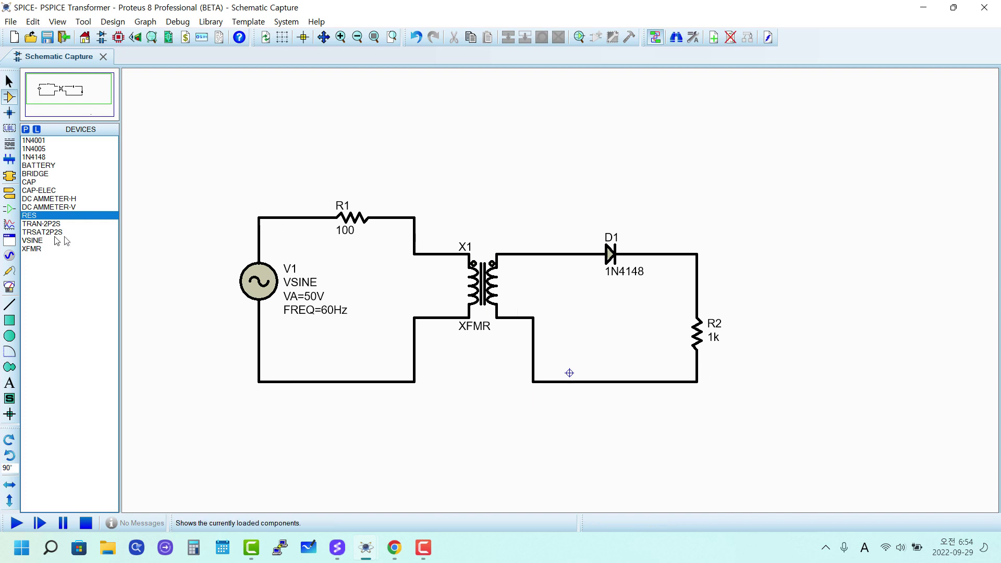
Place GROUND terminals below the source and below R2, and wire each up to the circuit's bottom wire
left_click(10, 193)
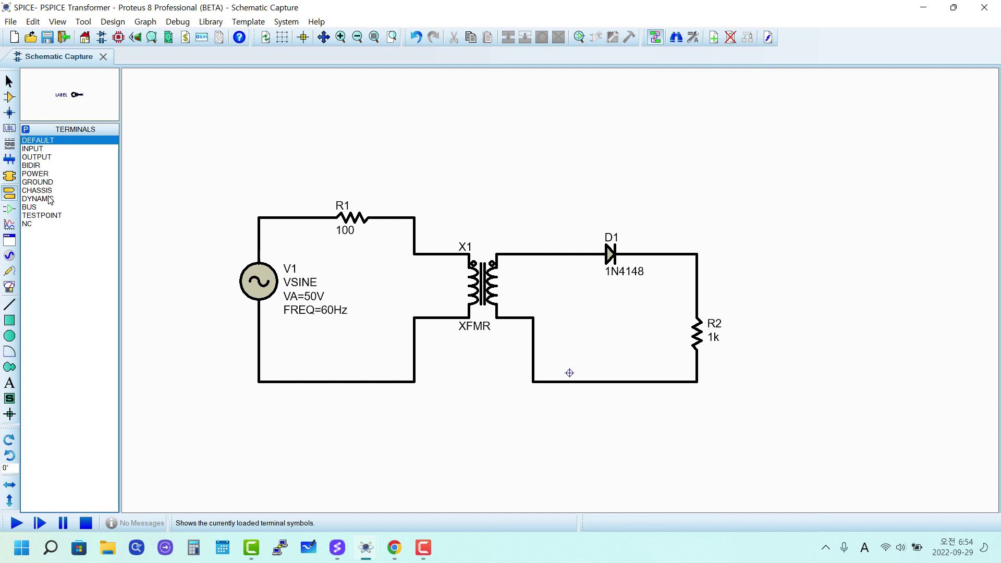
left_click(38, 182)
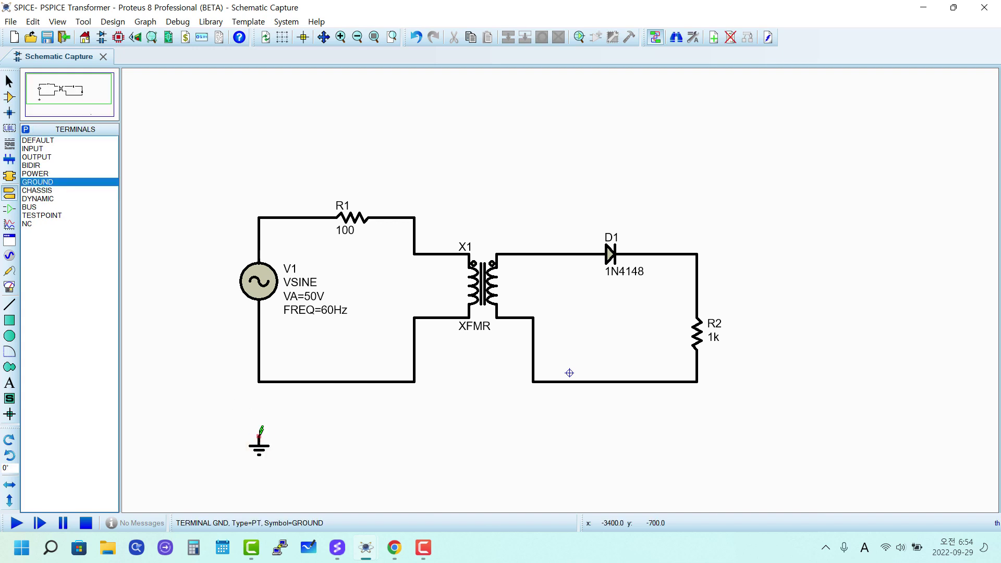
left_click(259, 434)
left_click(259, 438)
left_click(259, 382)
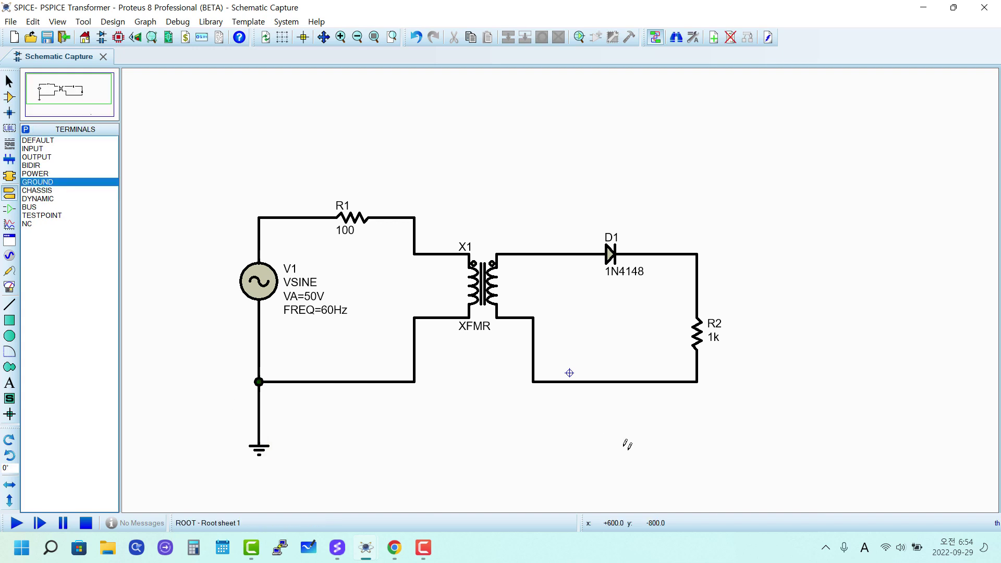
left_click(698, 437)
left_click(697, 382)
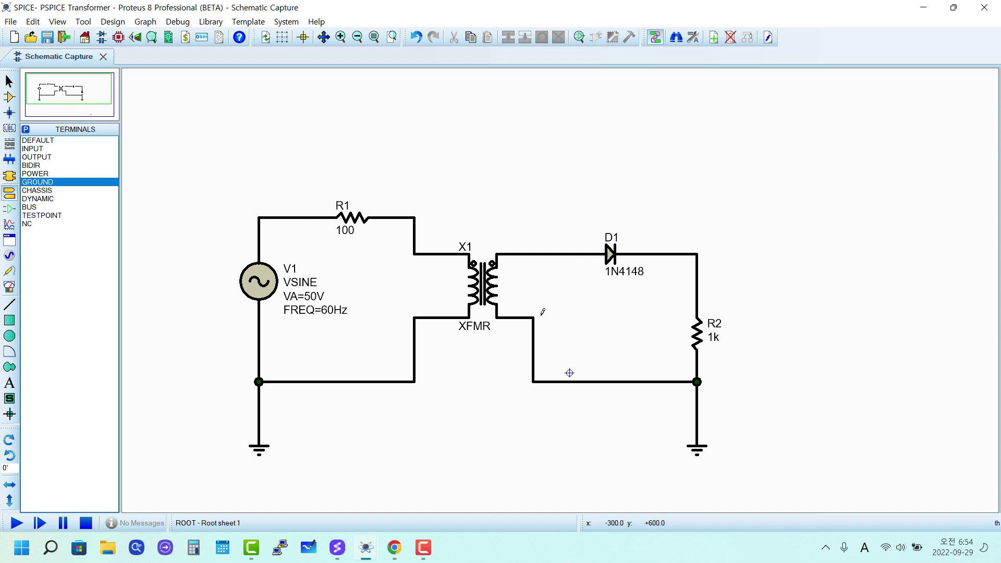
Calculate 20000 ÷ 10000 in the Windows Calculator and set the transformer's turns ratio (Np/Ns) to 2
double_click(490, 286)
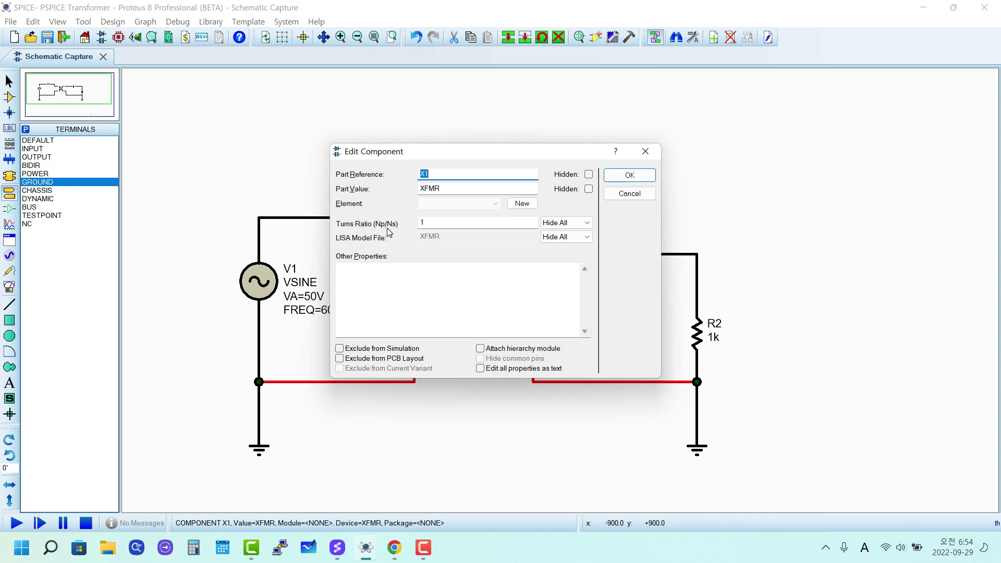
double_click(446, 224)
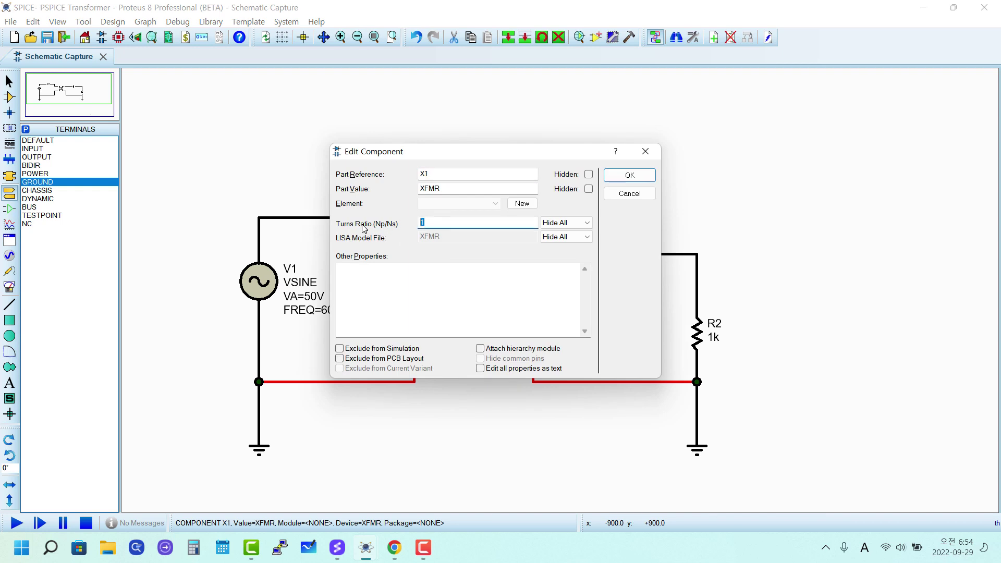
left_click(193, 548)
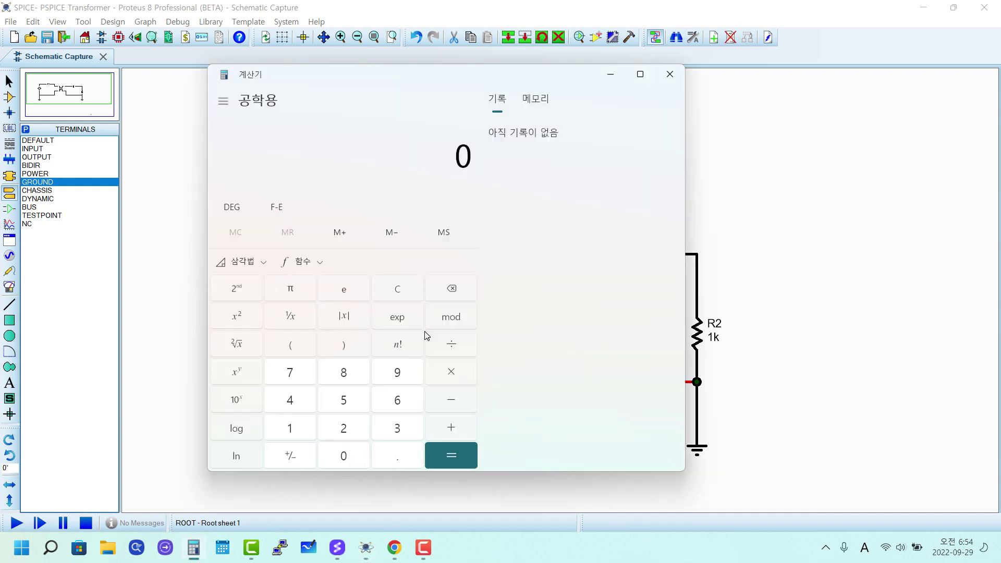
left_click(345, 431)
left_click(352, 459)
double_click(352, 459)
left_click(352, 459)
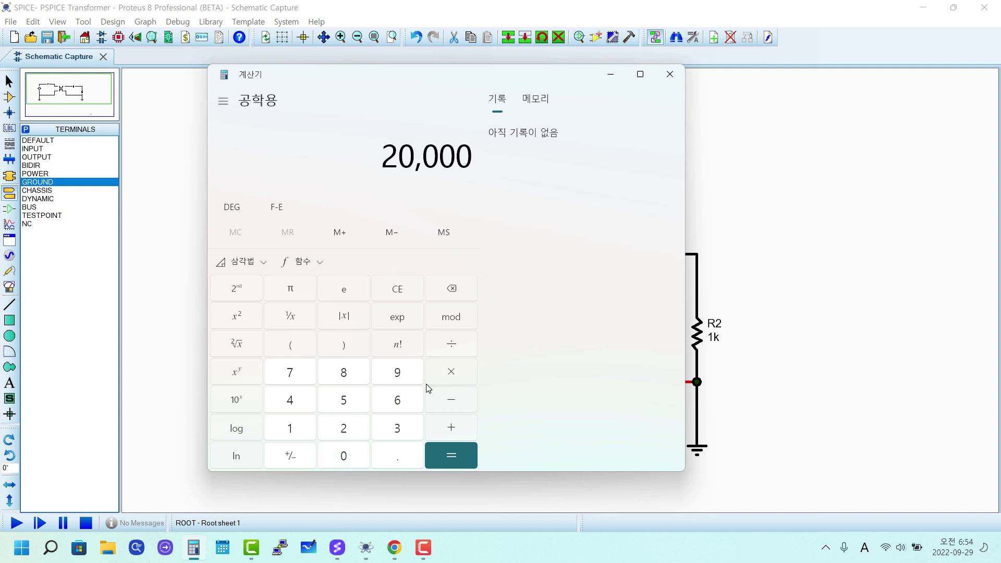
left_click(452, 345)
left_click(291, 430)
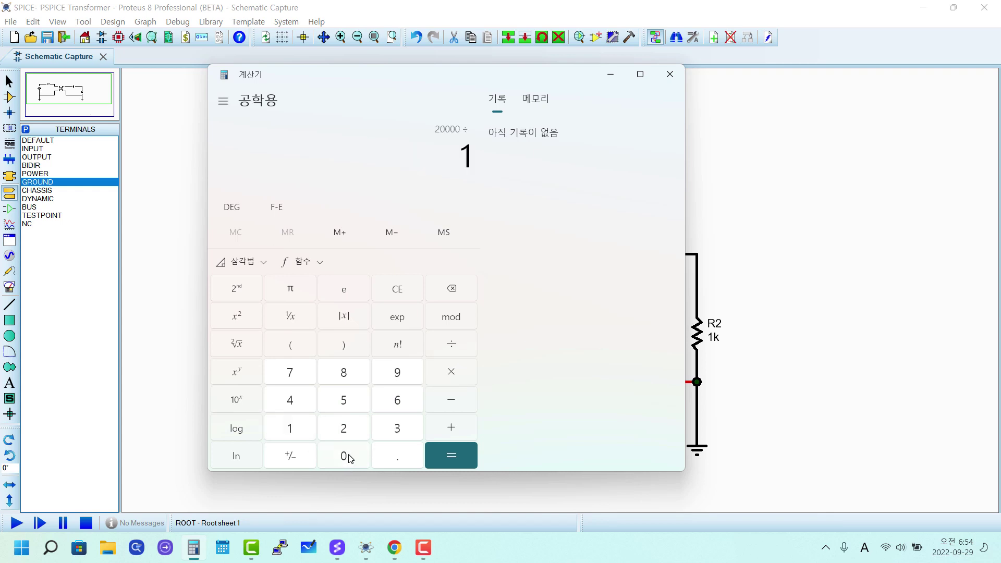
double_click(349, 459)
double_click(349, 459)
left_click(453, 455)
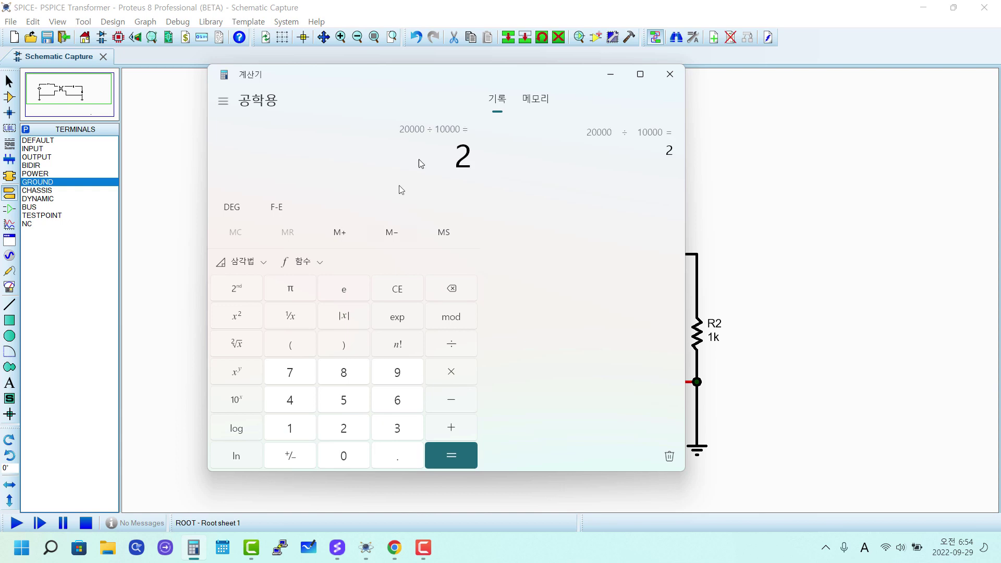
left_click(670, 74)
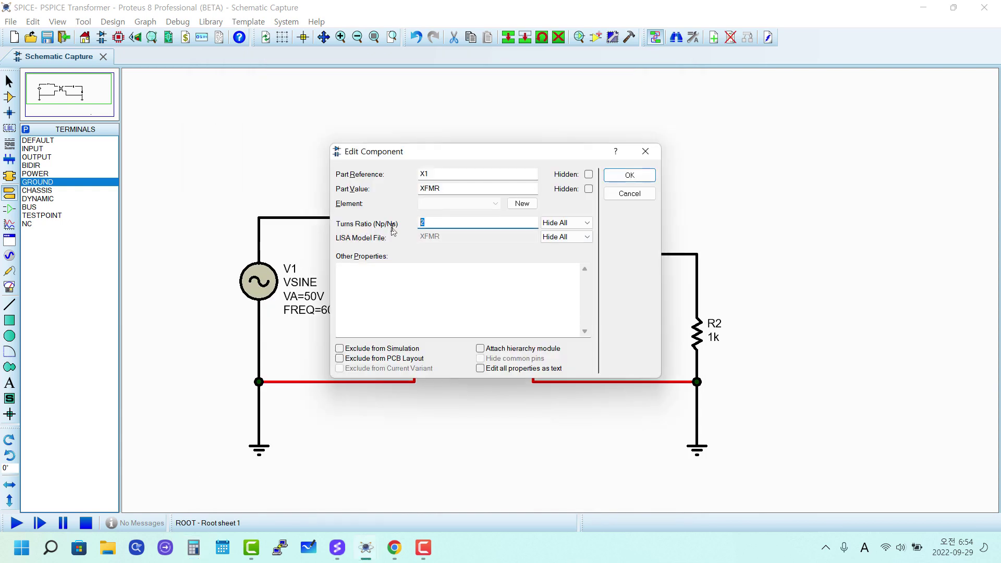
left_click(629, 175)
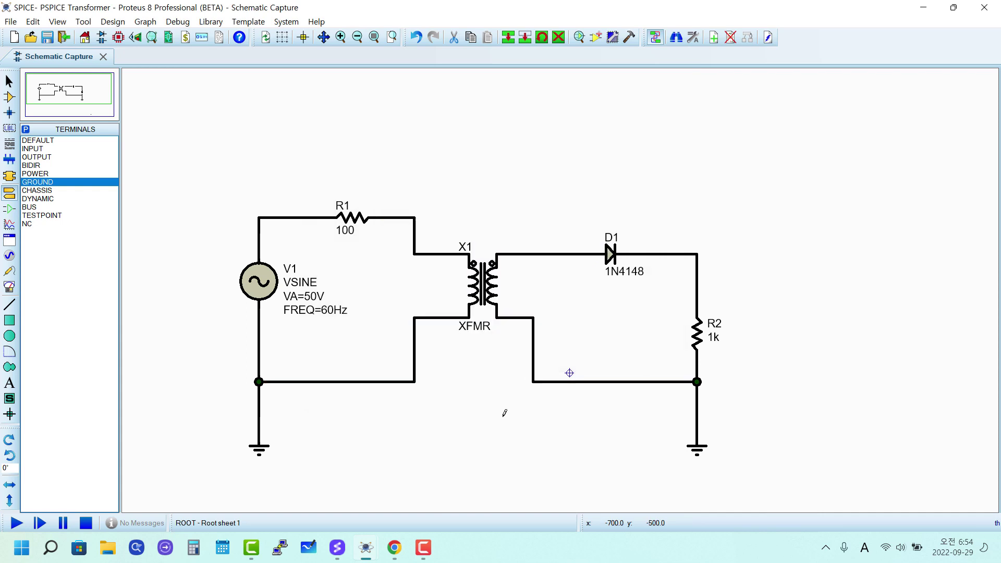
Raise the diode above the upper secondary pin and shift the two vertical secondary wires into line with each other
scroll(530, 353, "down", 1)
scroll(626, 235, "up", 2)
scroll(660, 182, "down", 1)
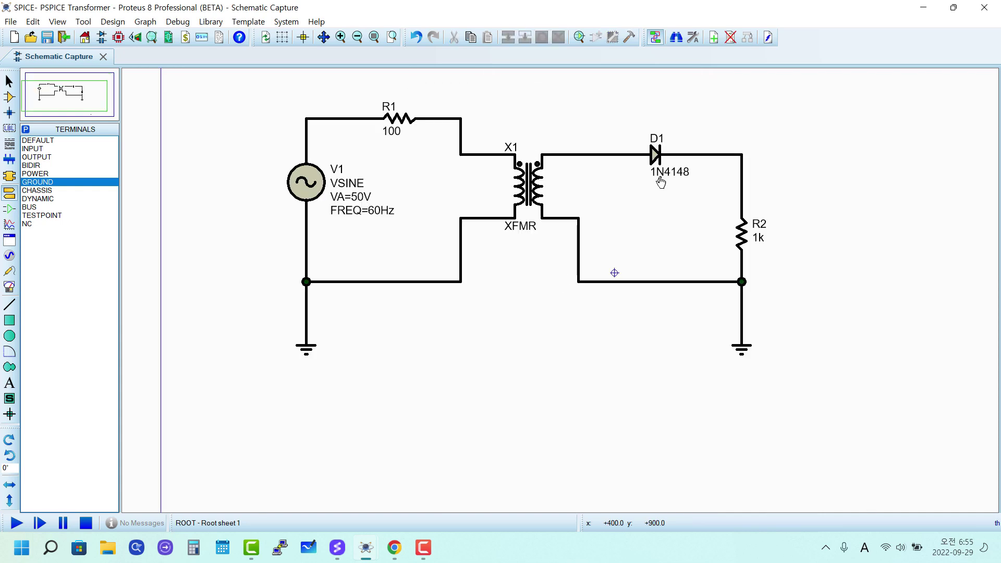
left_click_drag(661, 182, 653, 107)
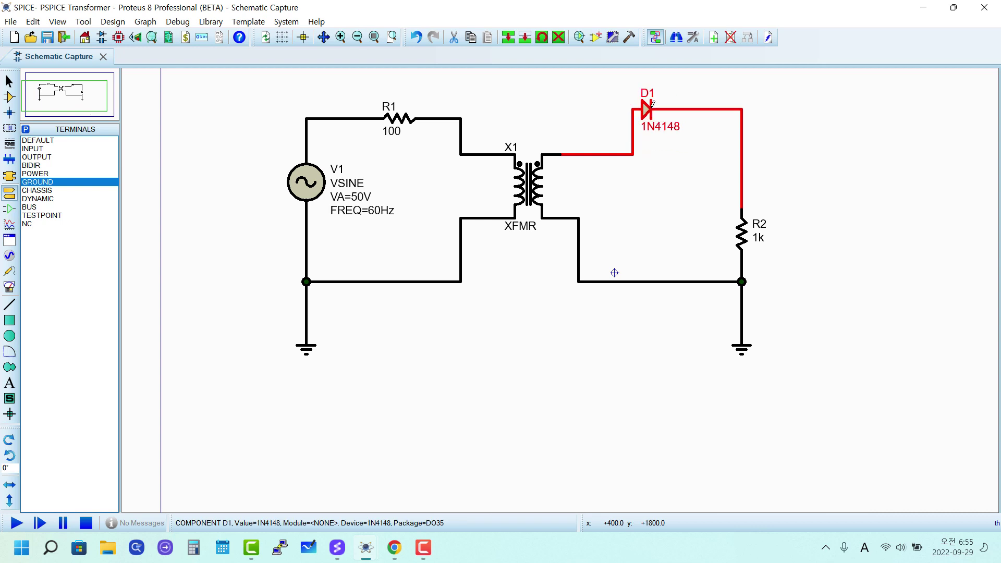
left_click(621, 128)
right_click(633, 134)
left_click_drag(633, 133, 588, 137)
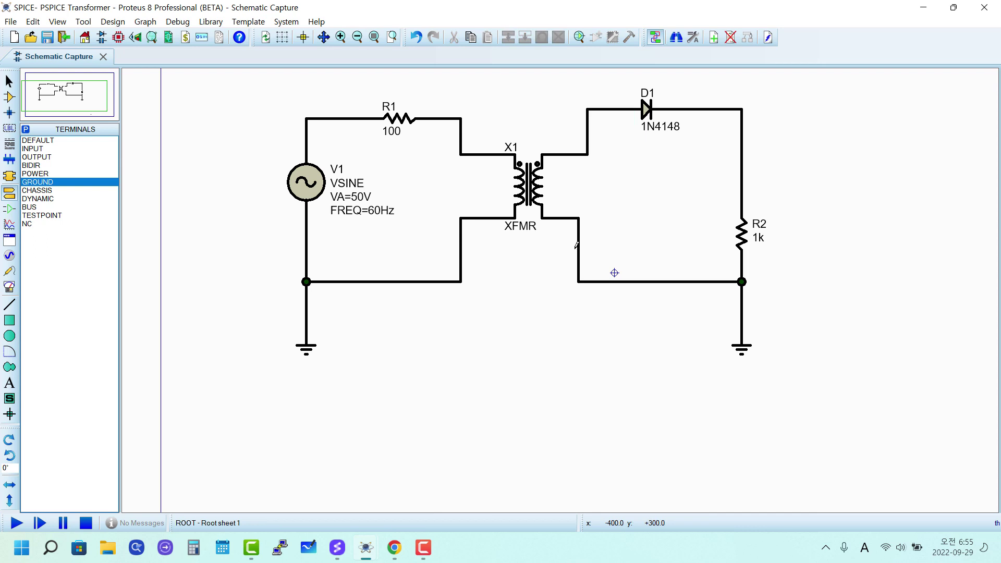
left_click(579, 250)
left_click(589, 258)
Move the whole circuit toward the sheet's upper left and draw an ANALOGUE graph in the free area right of R2
scroll(595, 263, "down", 2)
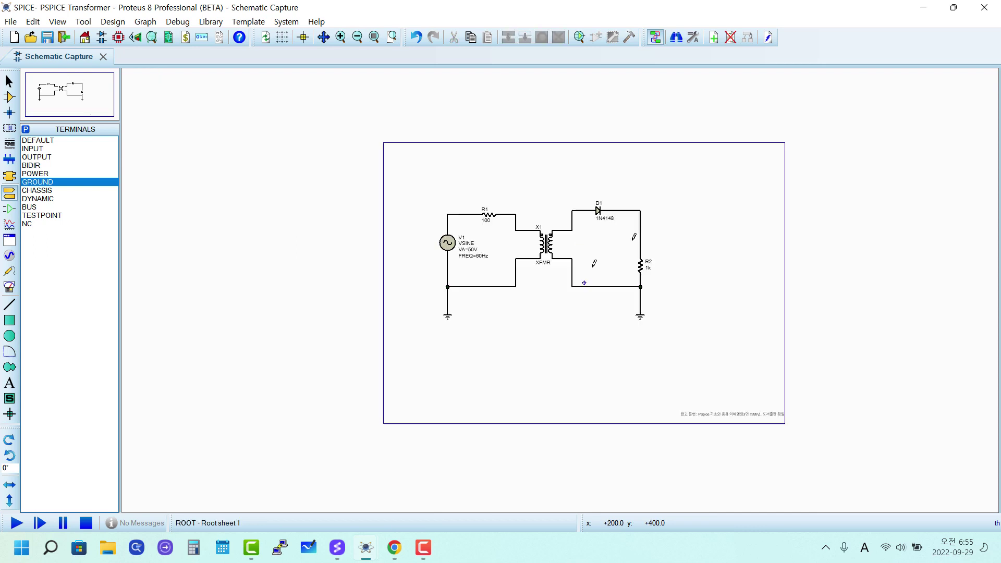
scroll(595, 263, "up", 1)
left_click_drag(290, 116, 671, 398)
left_click(700, 387)
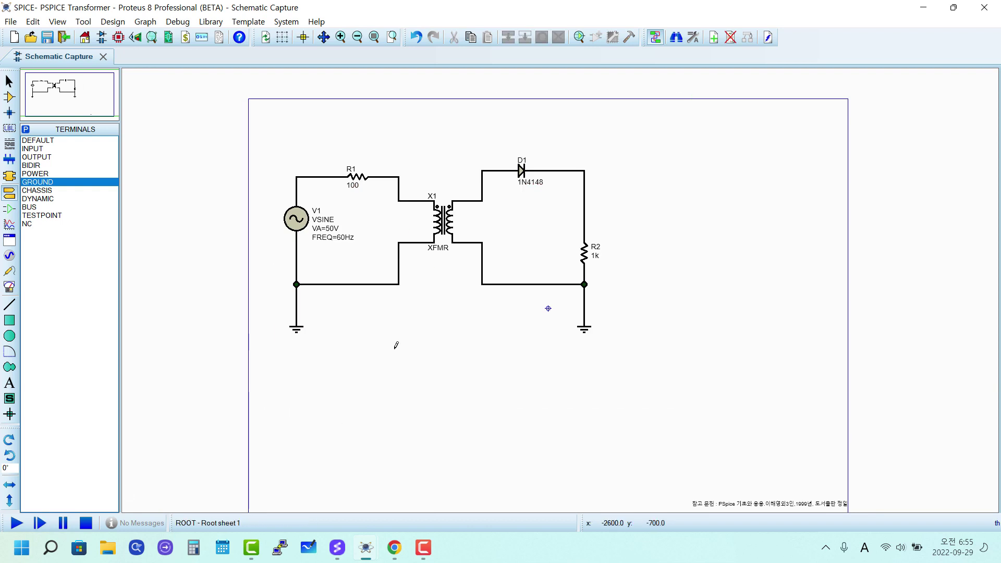
left_click(10, 227)
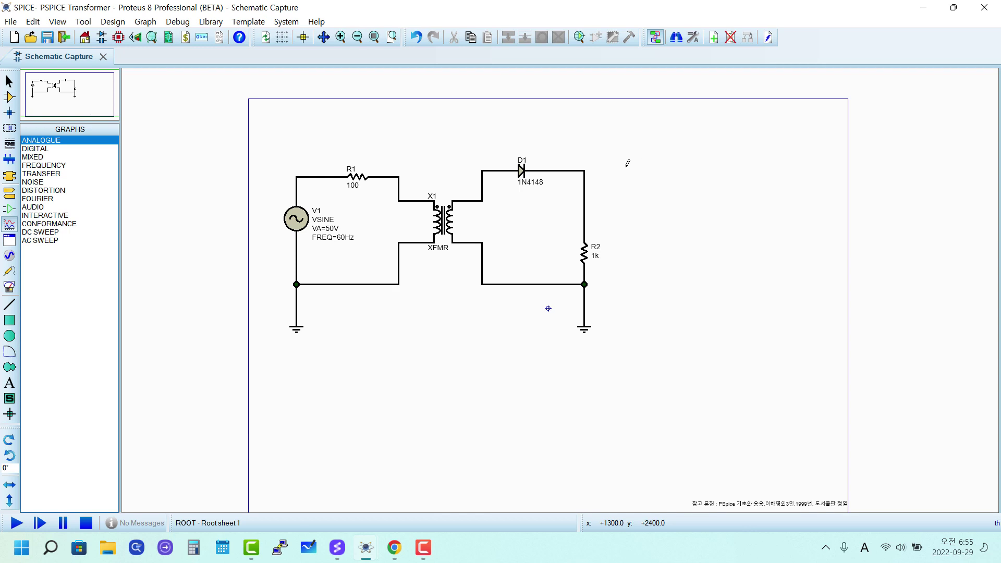
left_click_drag(626, 166, 837, 334)
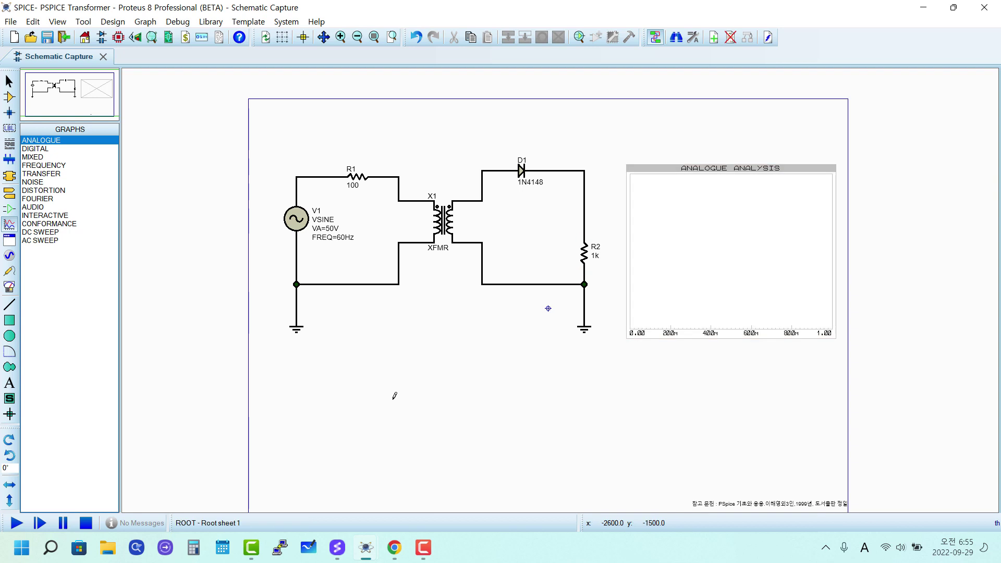
Place voltage probes on the wire corner above the source and on the wire corner above R2
left_click(9, 270)
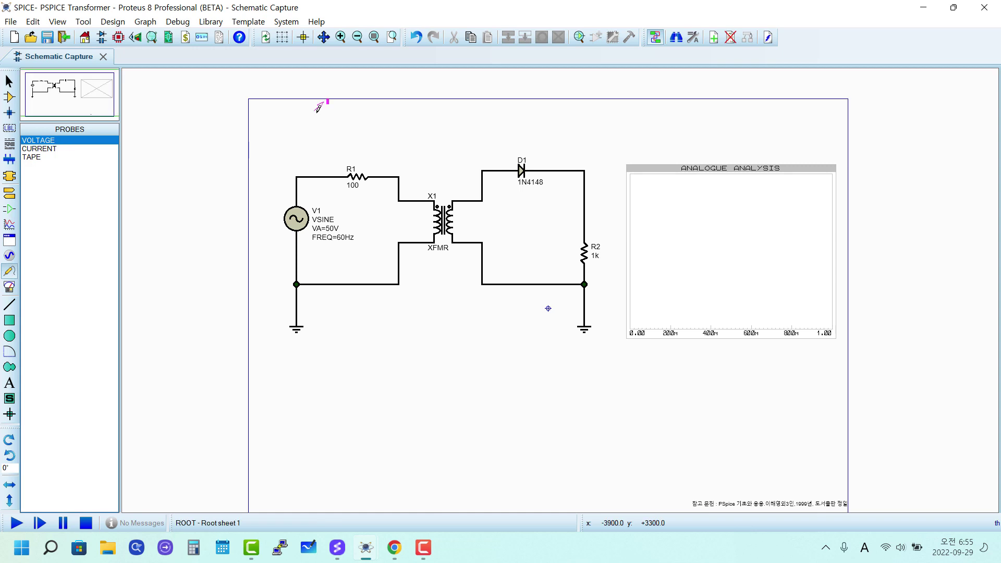
left_click(298, 175)
left_click(586, 167)
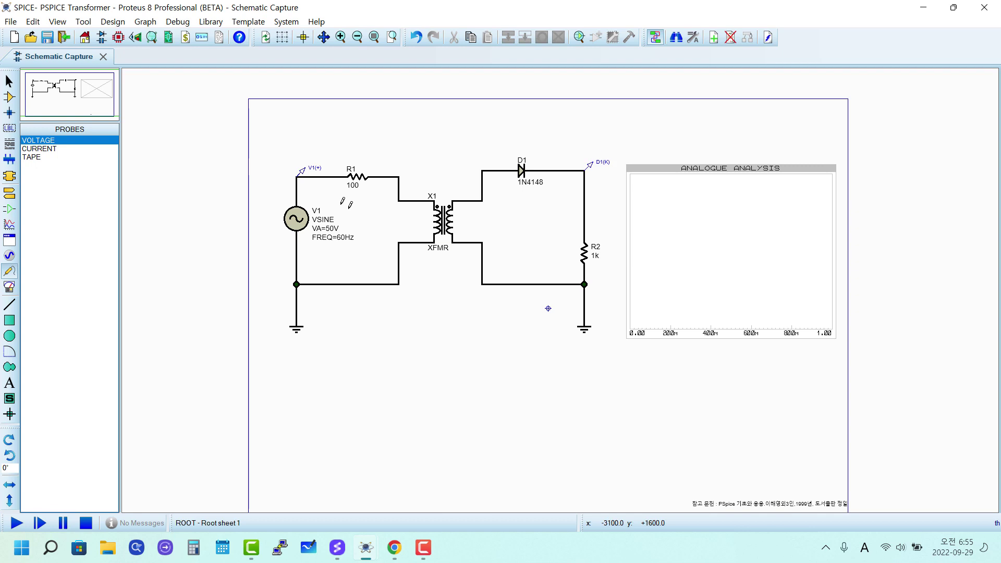
Rename the voltage probe at the source as VIN
double_click(303, 171)
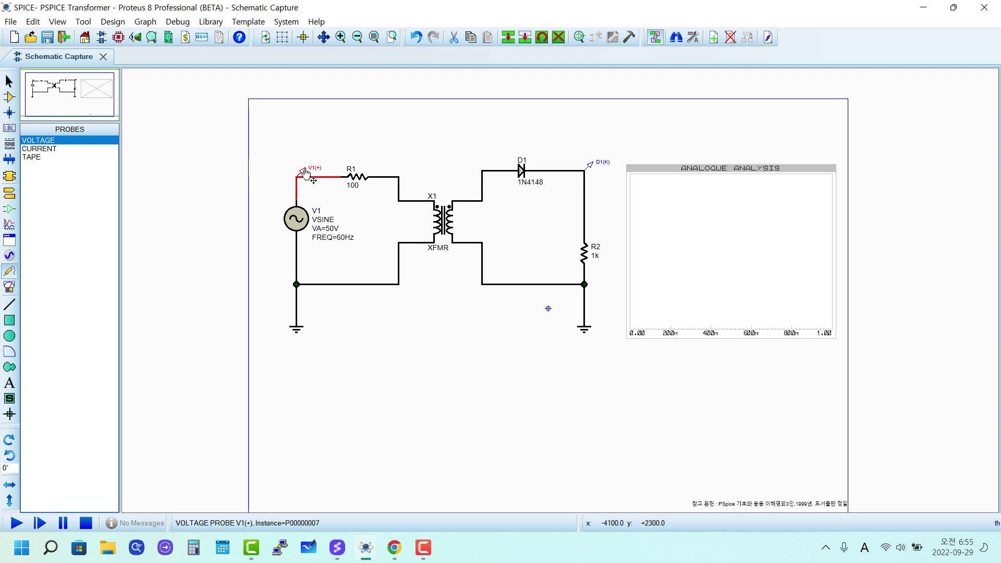
type("v")
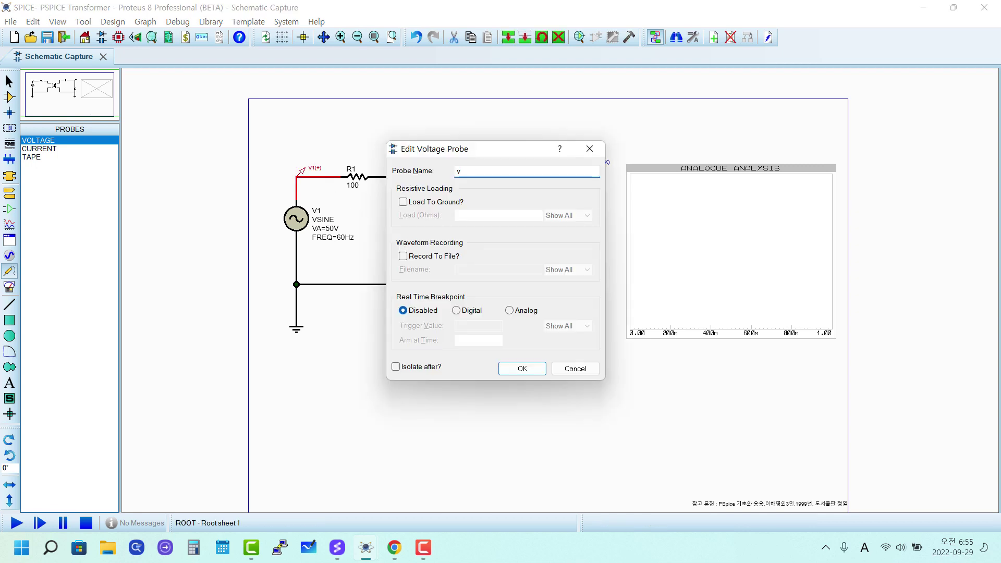
key("BackSpace")
key("Caps_Lock")
type("VIN")
left_click(522, 369)
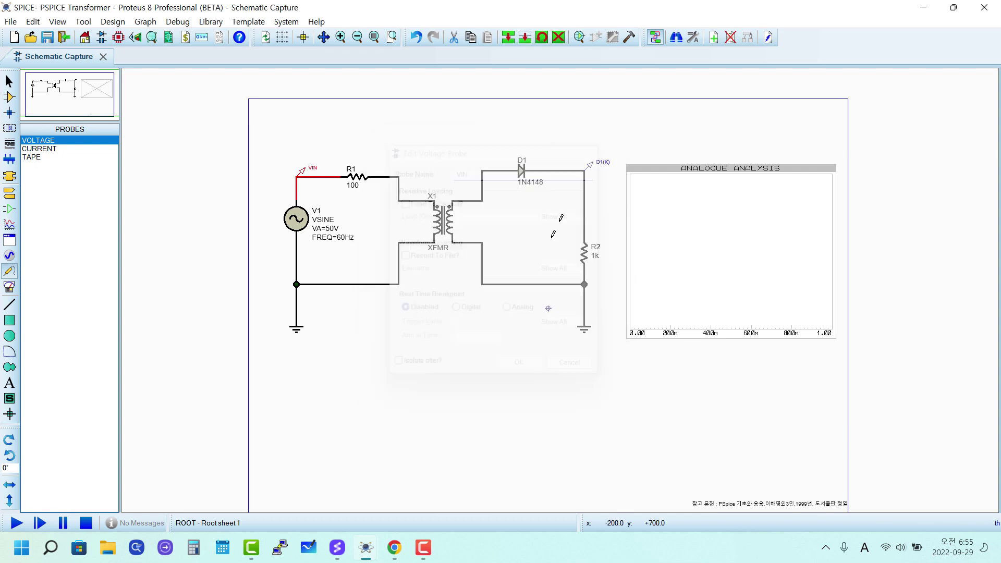
Rename the voltage probe above R2 as VOUT
double_click(590, 166)
type("VOUT")
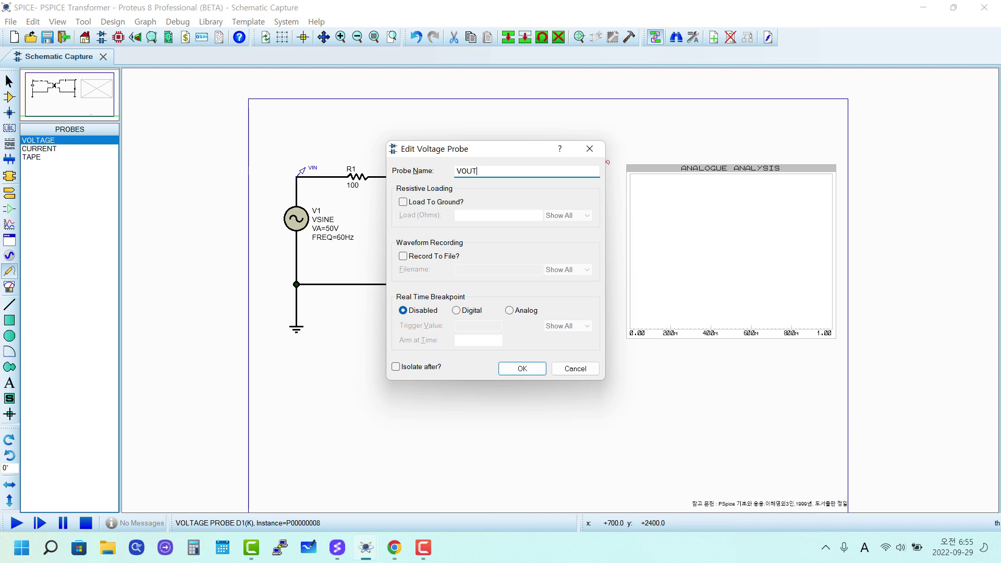
left_click(529, 368)
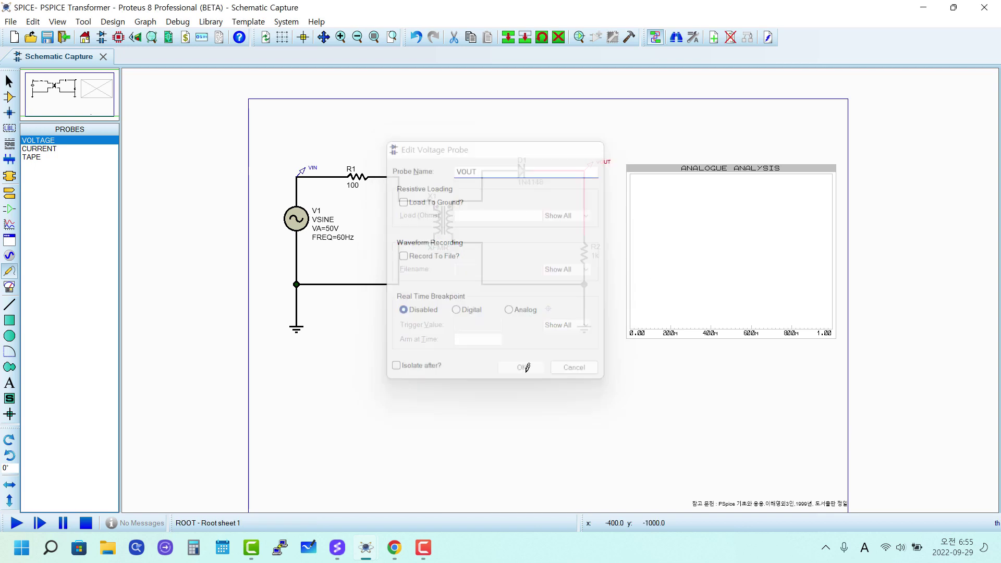
Increase the text height of the VPROBE LABEL global text style
left_click(253, 23)
left_click(292, 96)
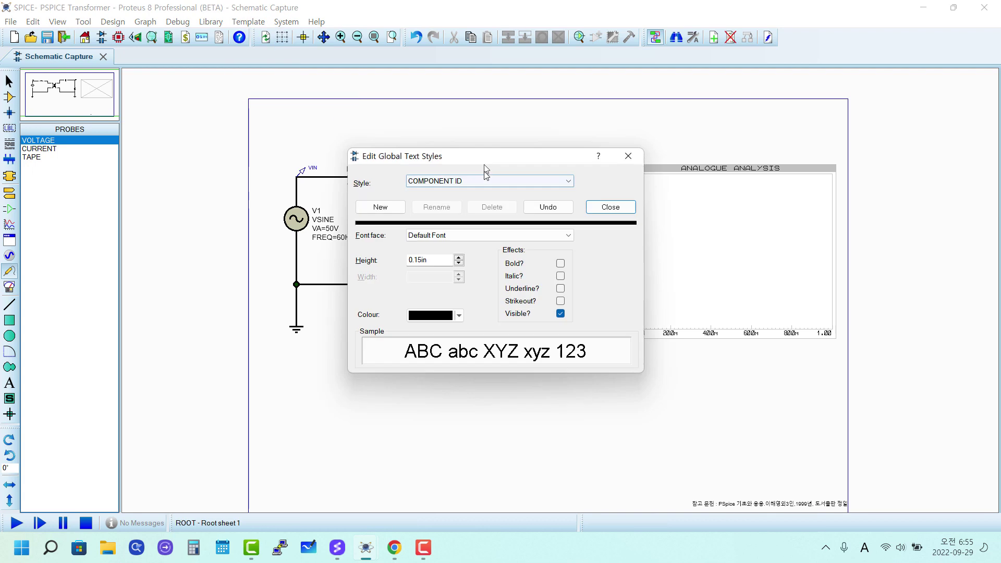
left_click(485, 180)
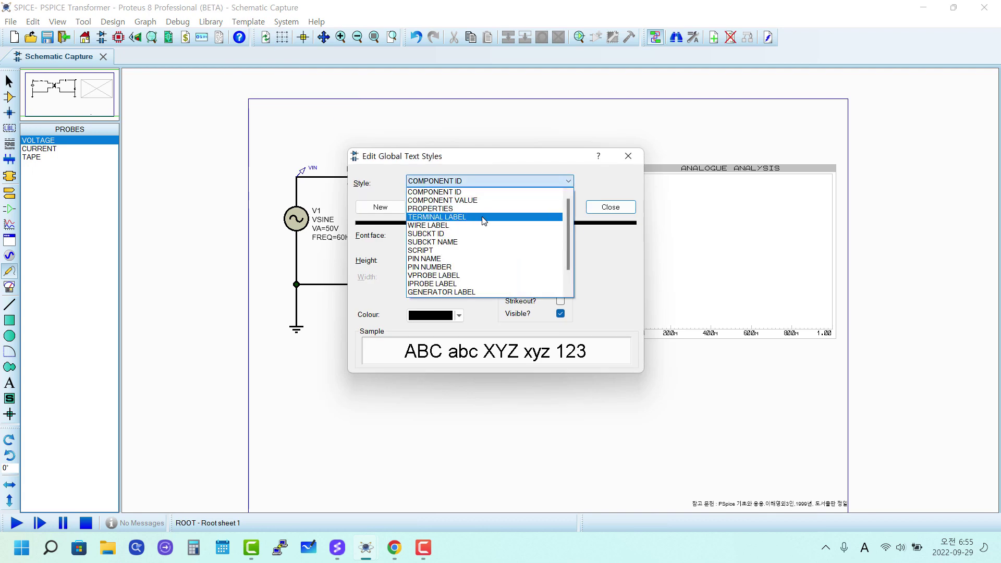
scroll(485, 229, "down", 1)
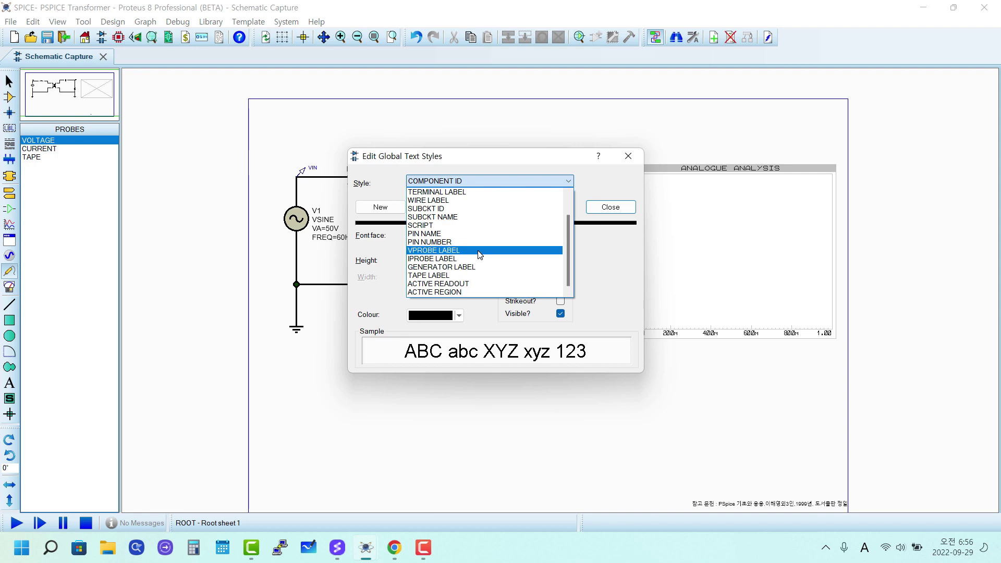
left_click(480, 251)
left_click(458, 258)
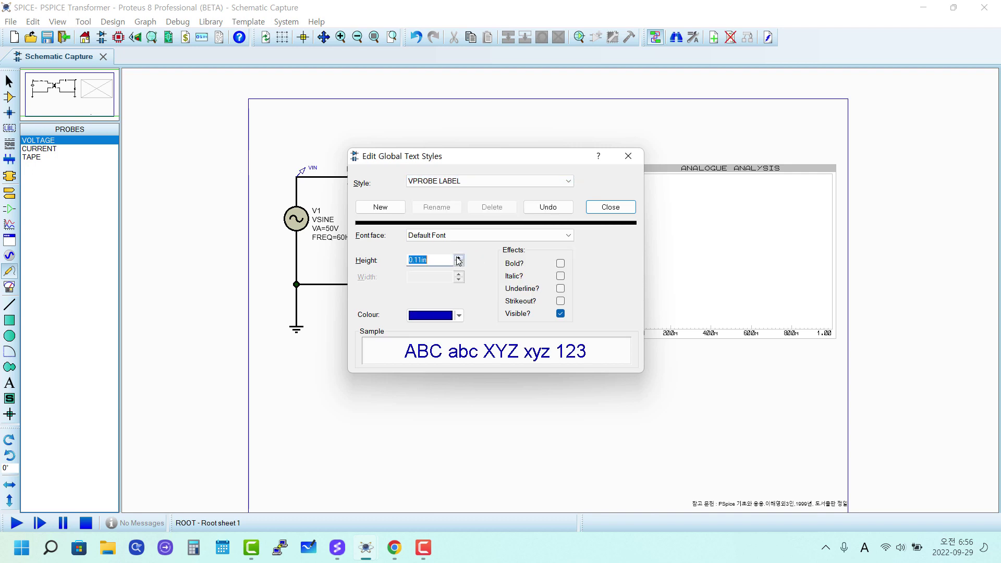
left_click(458, 259)
left_click(458, 258)
left_click(615, 207)
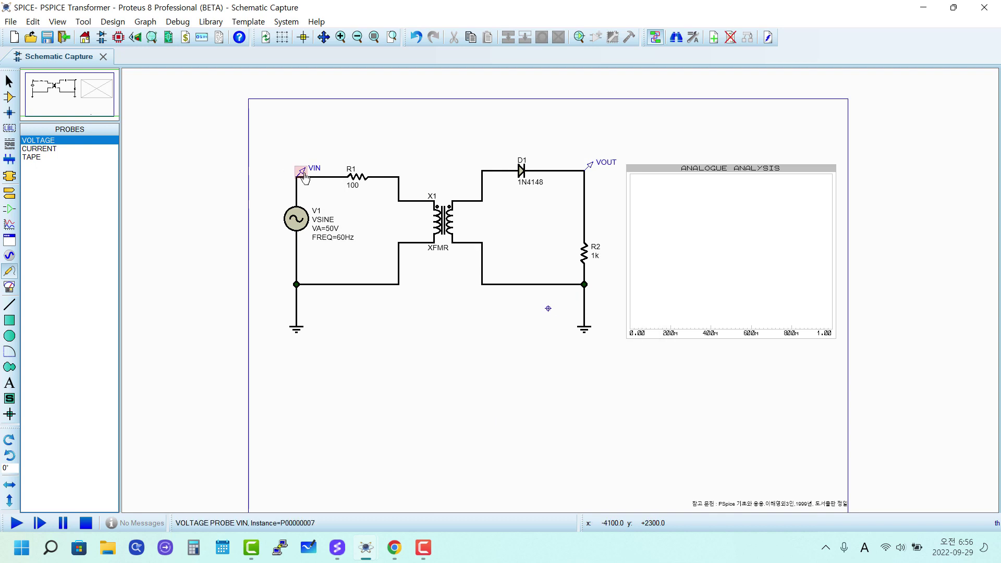
Add the VIN and VOUT probes as traces to the analogue graph and set its stop time to 50m
left_click_drag(302, 171, 667, 196)
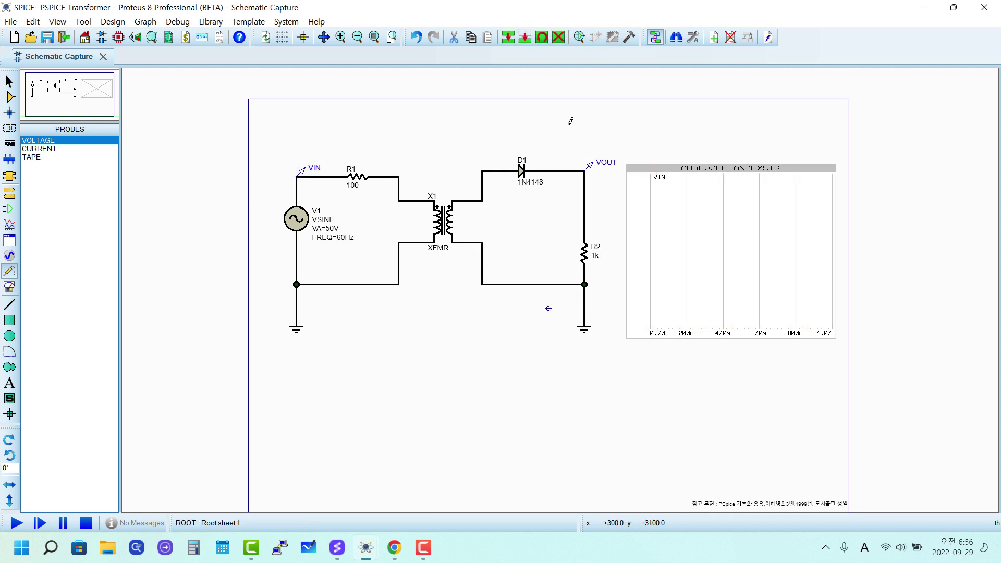
left_click_drag(594, 171, 680, 189)
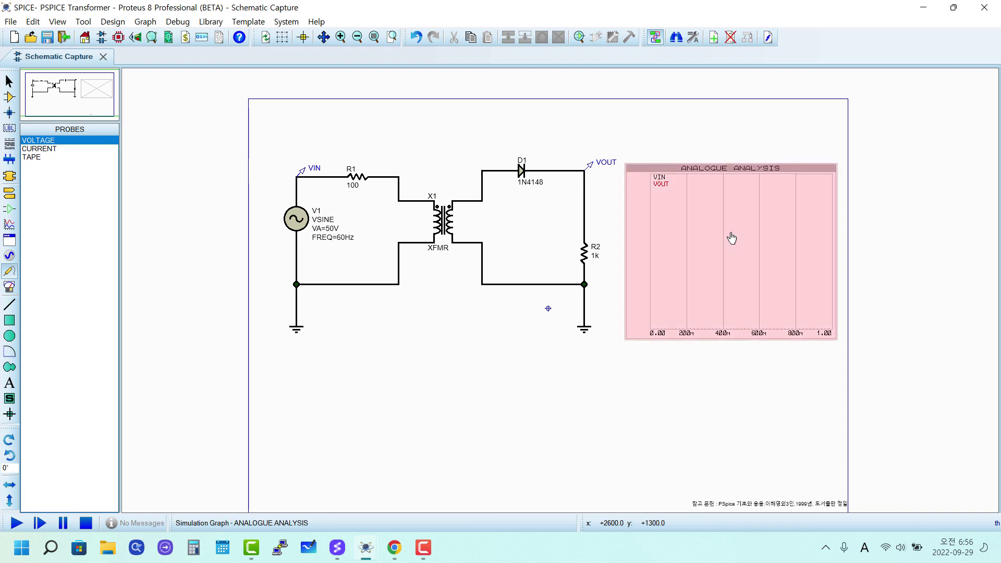
double_click(748, 258)
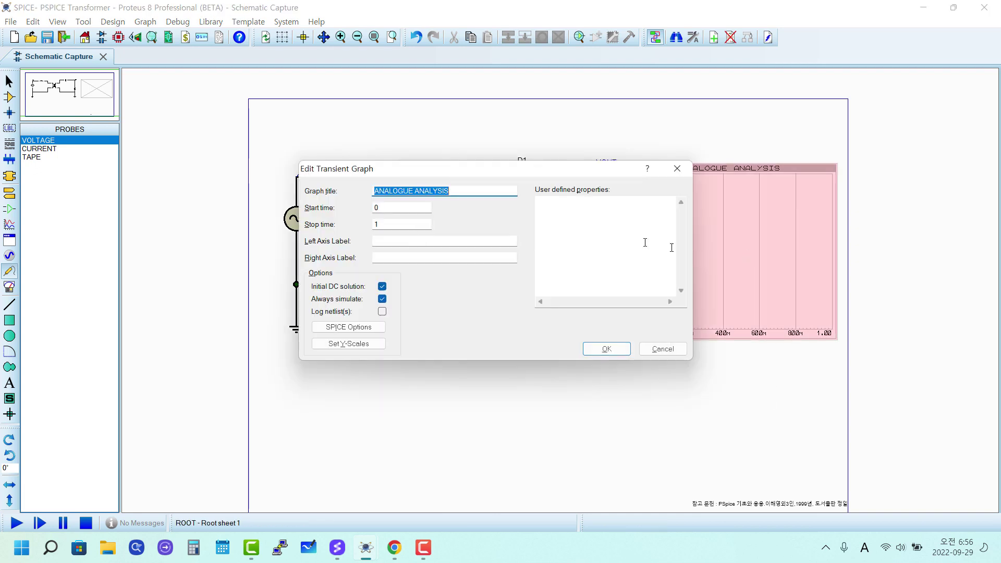
key("Tab")
key("Tab")
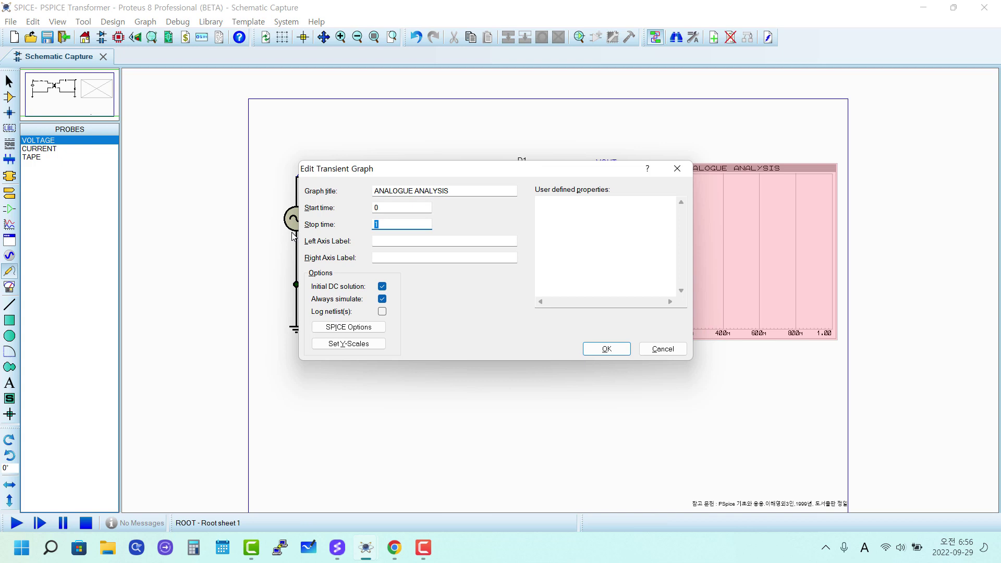
key("Caps_Lock")
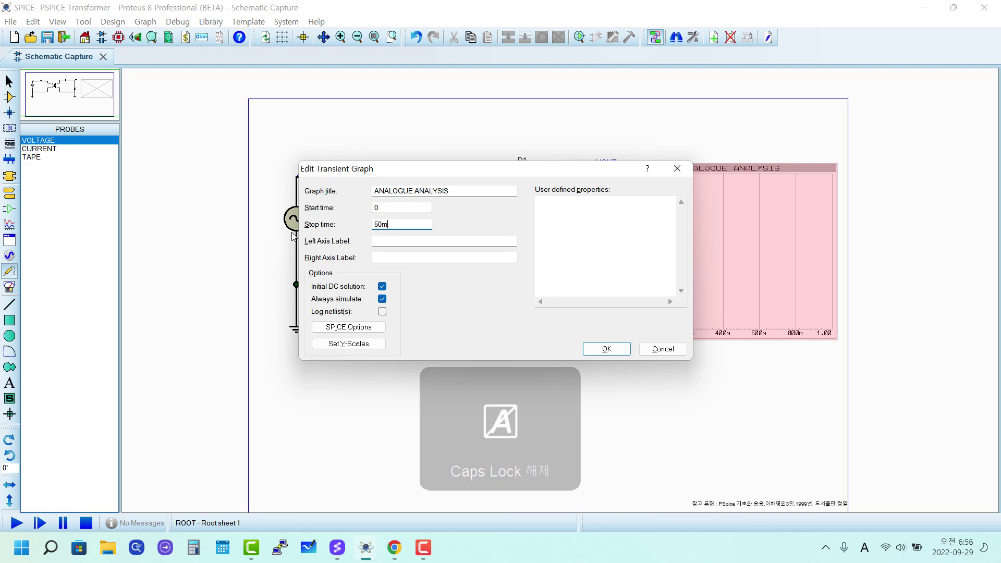
left_click(605, 349)
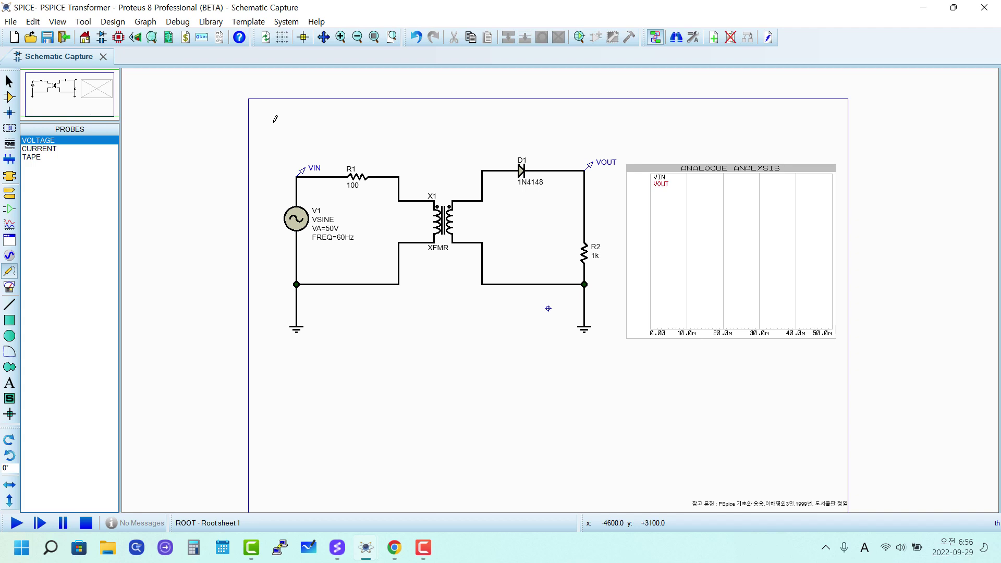
Shift the circuit together with the graph slightly left on the sheet and simulate the analogue graph
left_click_drag(272, 122, 891, 392)
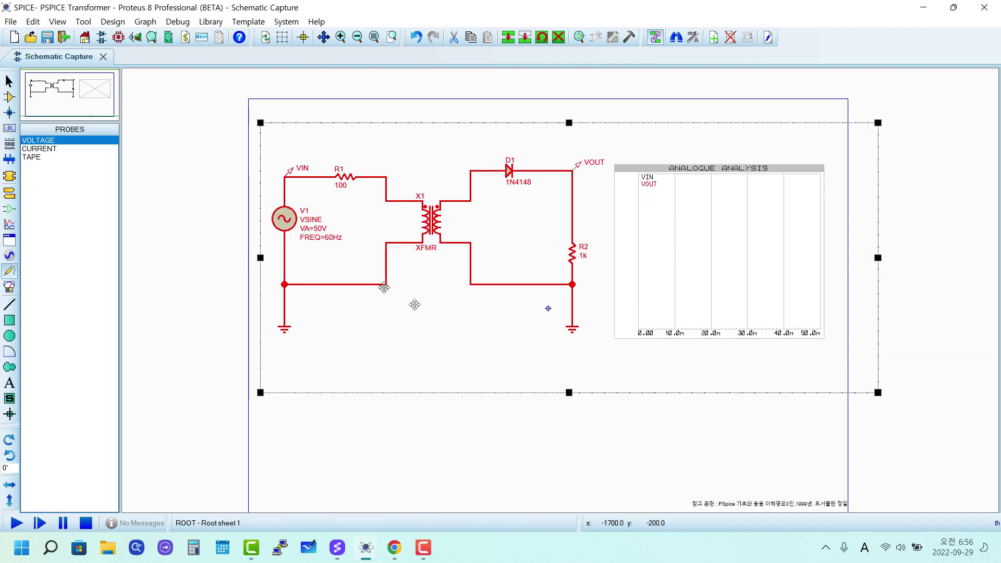
left_click(183, 217)
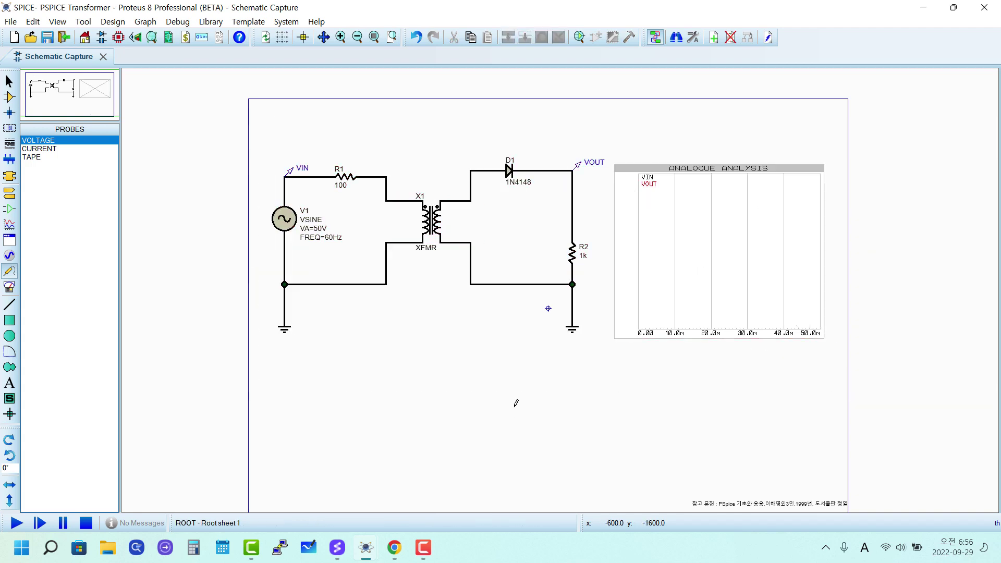
key("space")
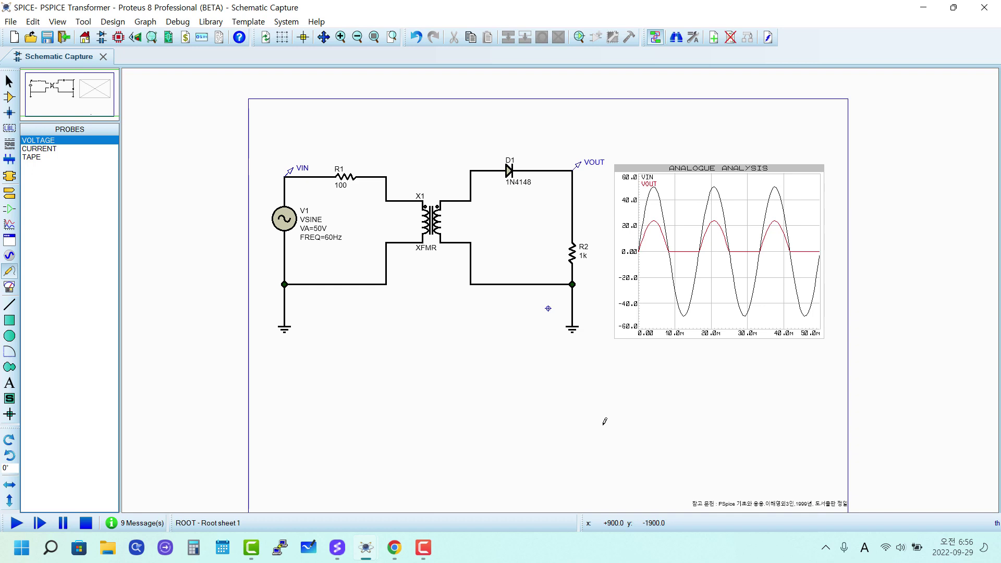
Open the analogue graph in its own full-size view, read VOUT at its three positive peaks with the cursor, and close the view
left_click(765, 168)
left_click(765, 168)
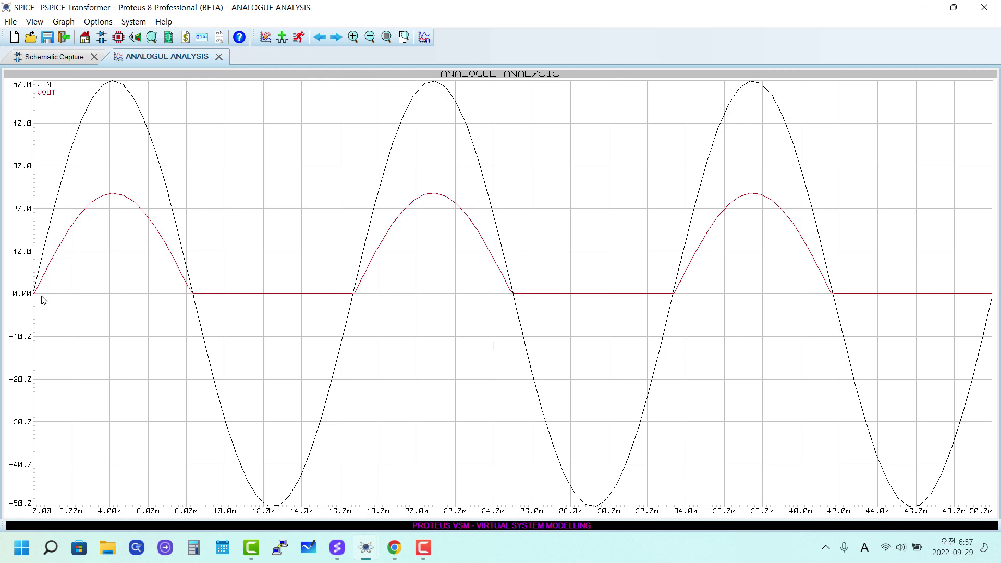
left_click(755, 197)
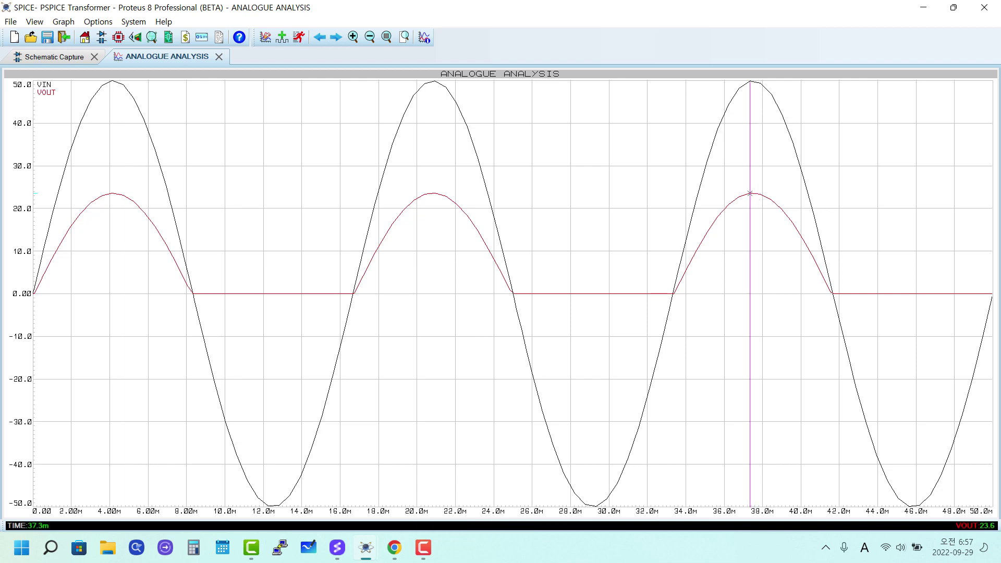
left_click_drag(754, 194, 751, 192)
left_click(112, 195)
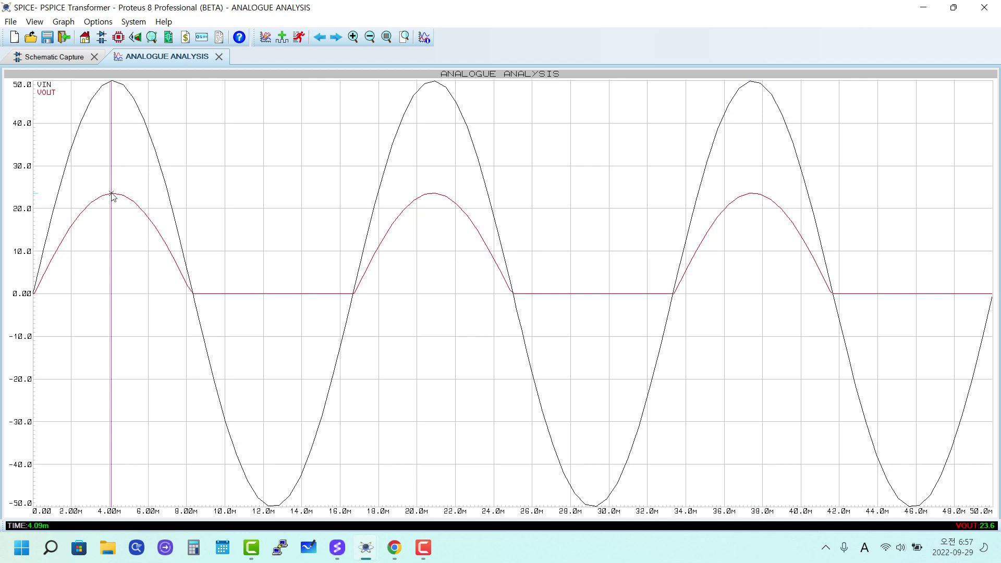
left_click(433, 195)
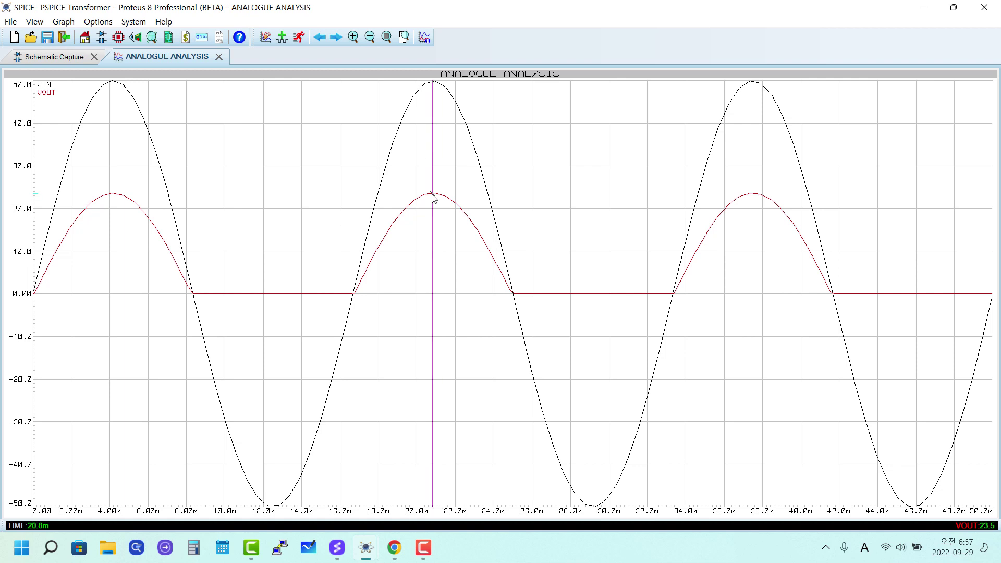
key("Left")
key("Left")
key("Left")
key("Right")
key("Right")
key("Right")
key("Right")
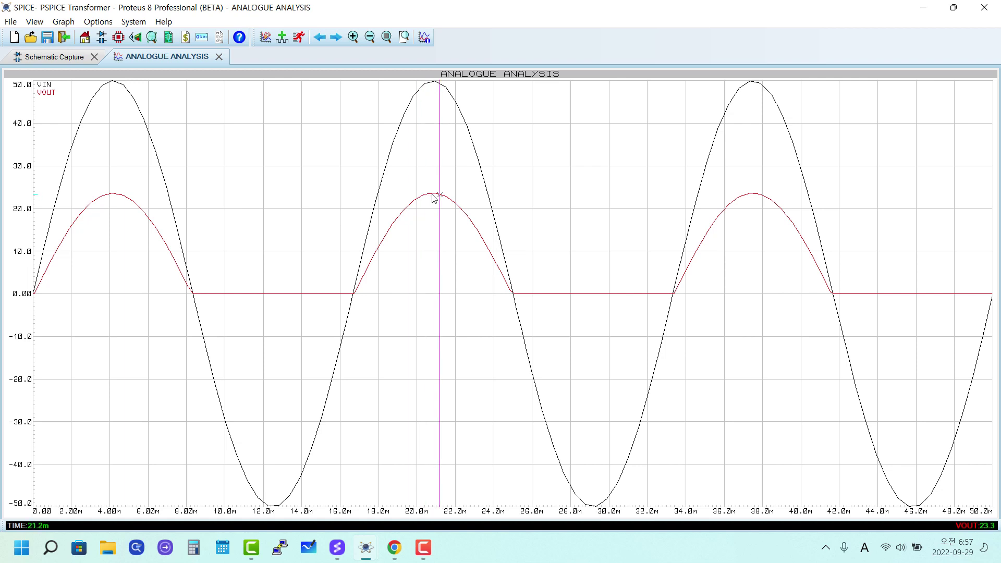
left_click(753, 199)
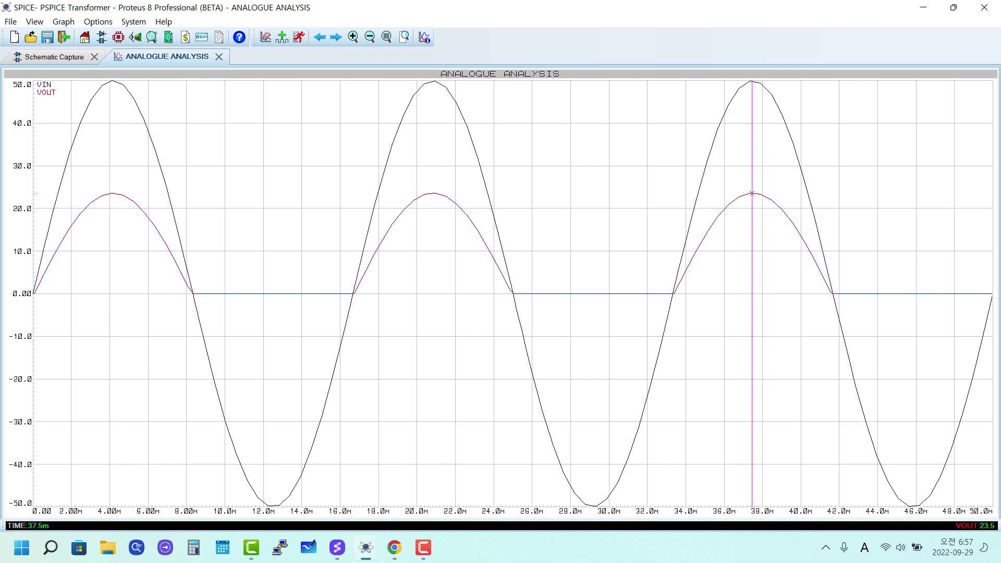
mouse_move(753, 198)
left_mouse_down()
mouse_move(742, 198)
mouse_move(752, 194)
left_mouse_up()
left_click(219, 56)
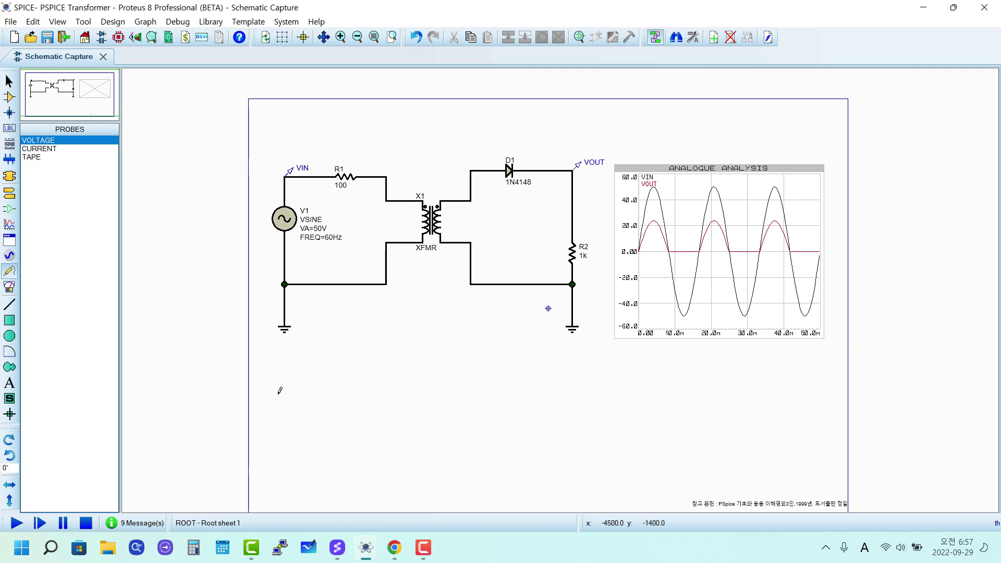
left_click_drag(398, 145, 459, 293)
left_click_drag(394, 155, 469, 319)
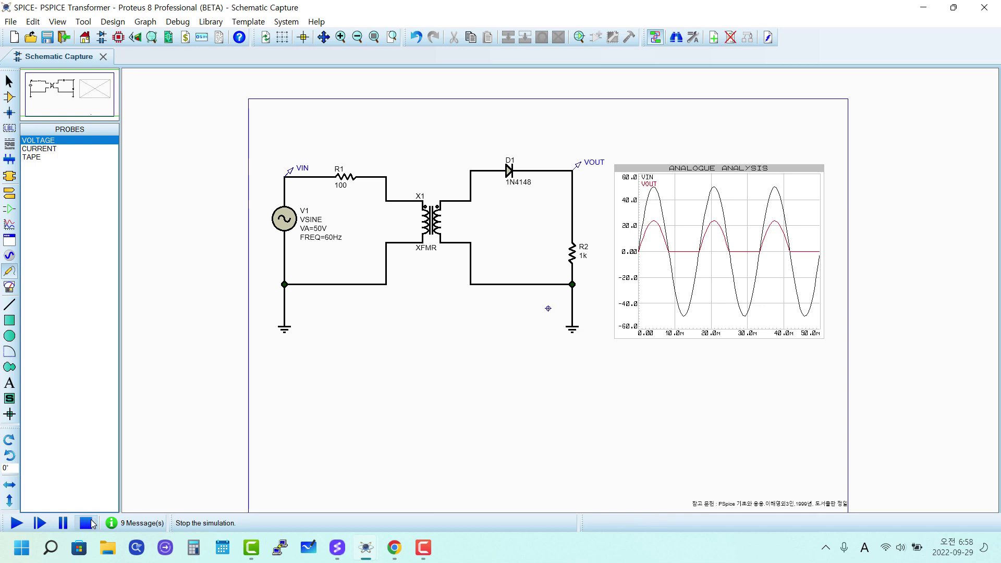
left_click_drag(260, 128, 323, 381)
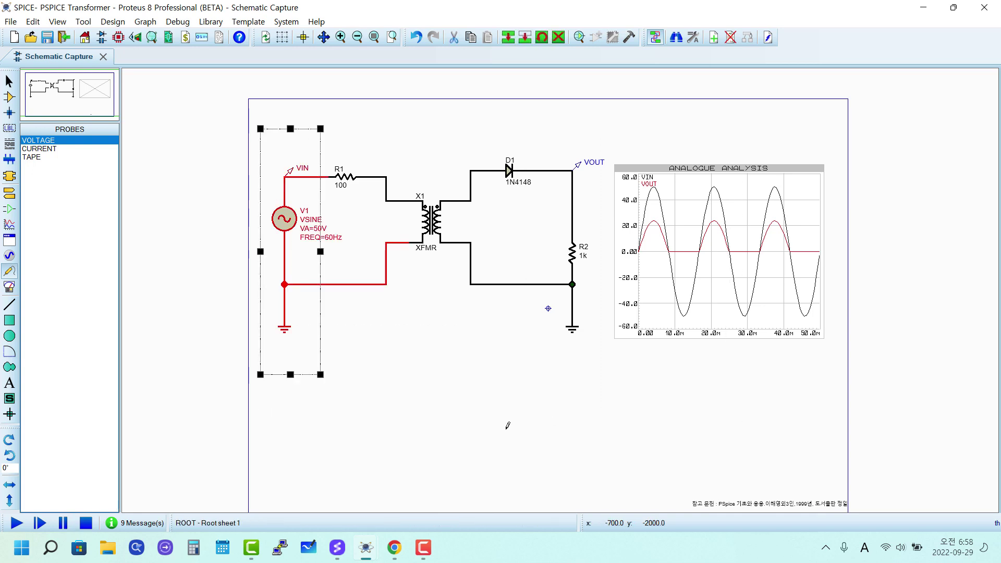
left_click(505, 415)
Delete the transformer, diode, R2, graph, R1, both probes, grounds and wires, keeping only the sine source V1
left_click(428, 218)
key("Delete")
left_click_drag(441, 99, 888, 400)
key("Delete")
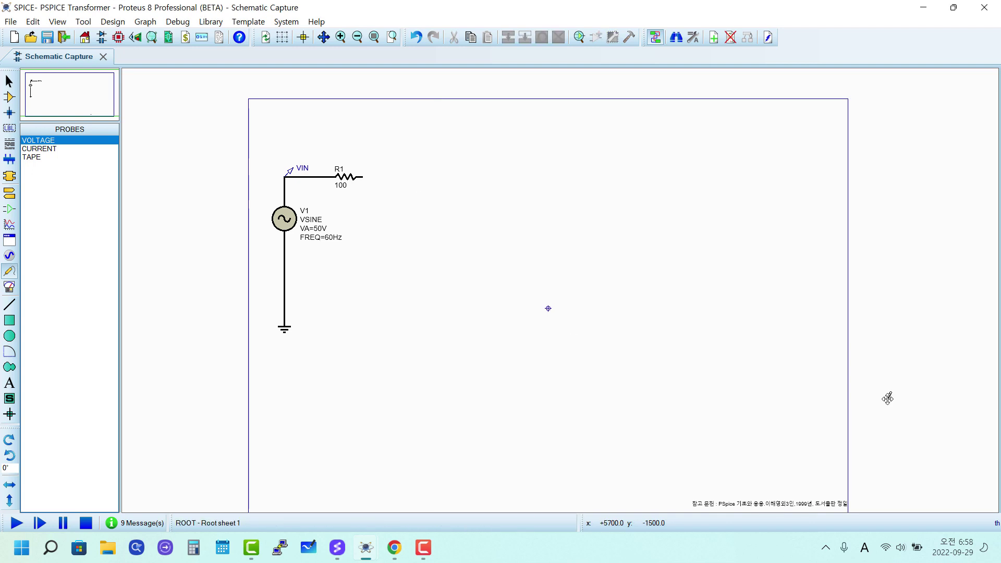
right_click(353, 176)
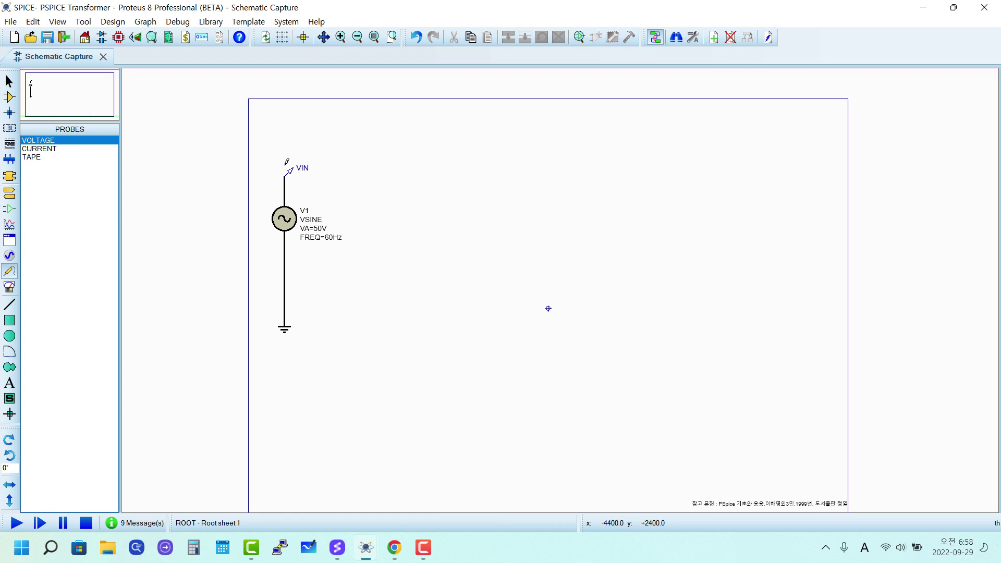
right_click(290, 171)
right_click(290, 171)
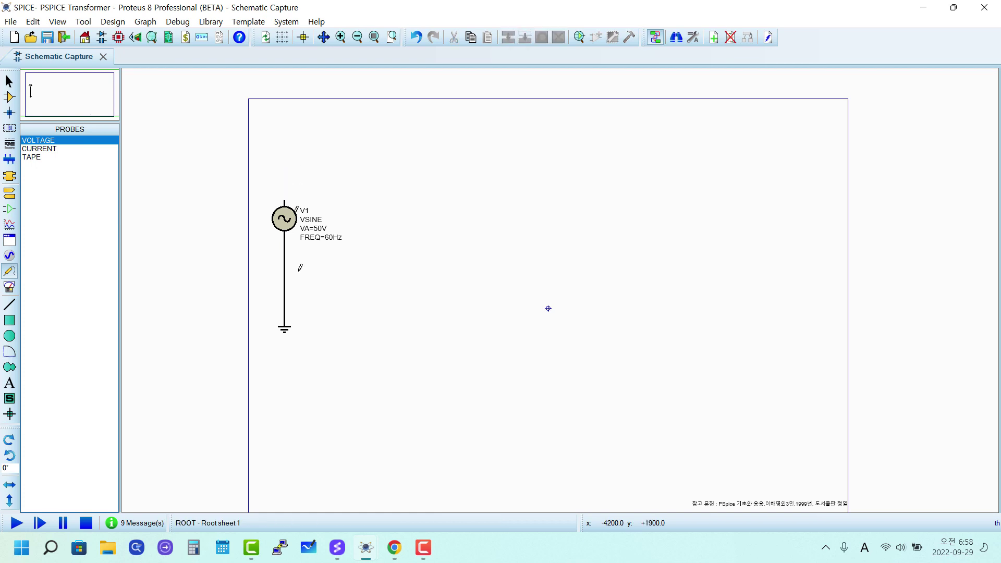
right_click(286, 326)
right_click(286, 327)
Try placing four 1N4001 diodes in two rows beside V1, and delete all four
left_click(10, 98)
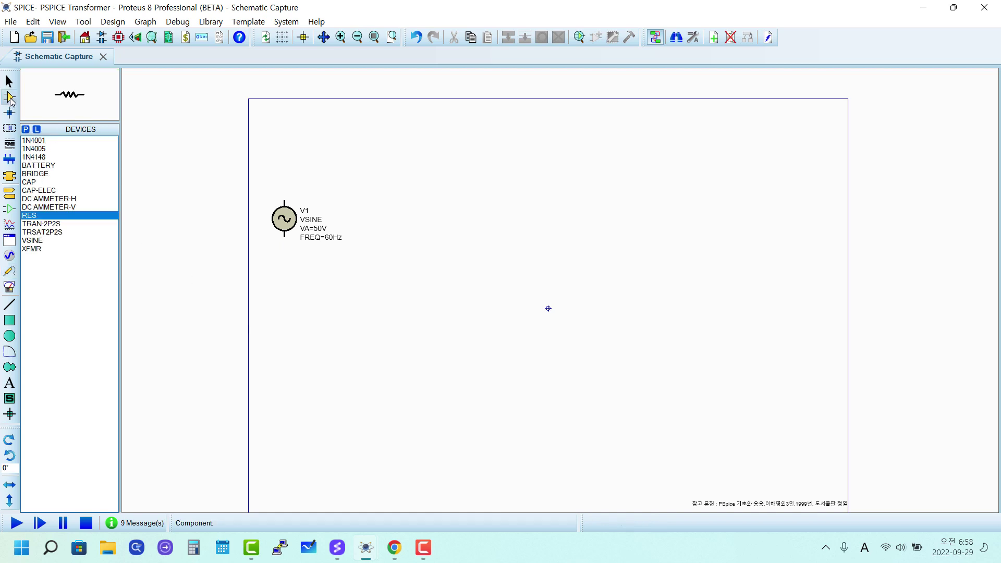
left_click(36, 140)
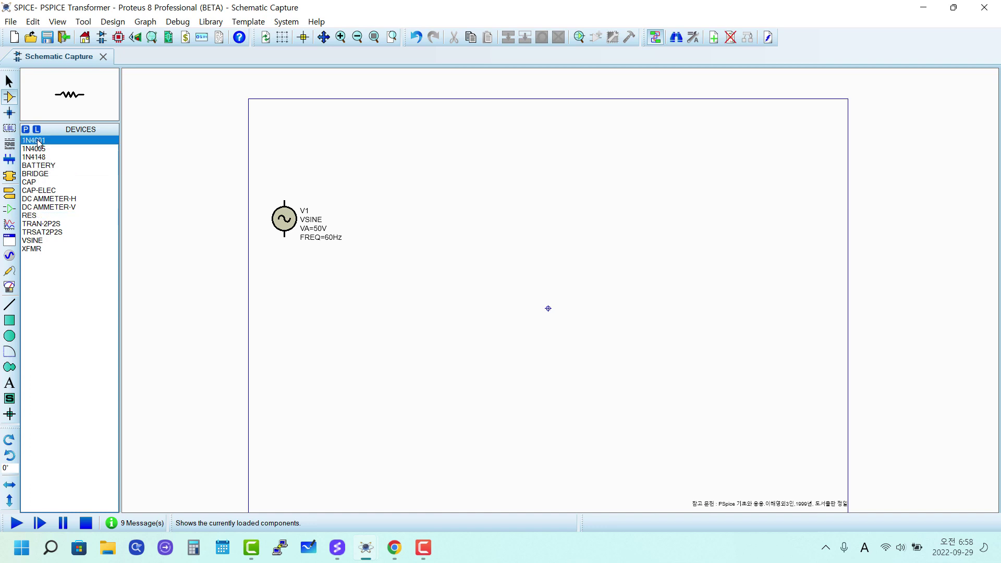
left_click(401, 178)
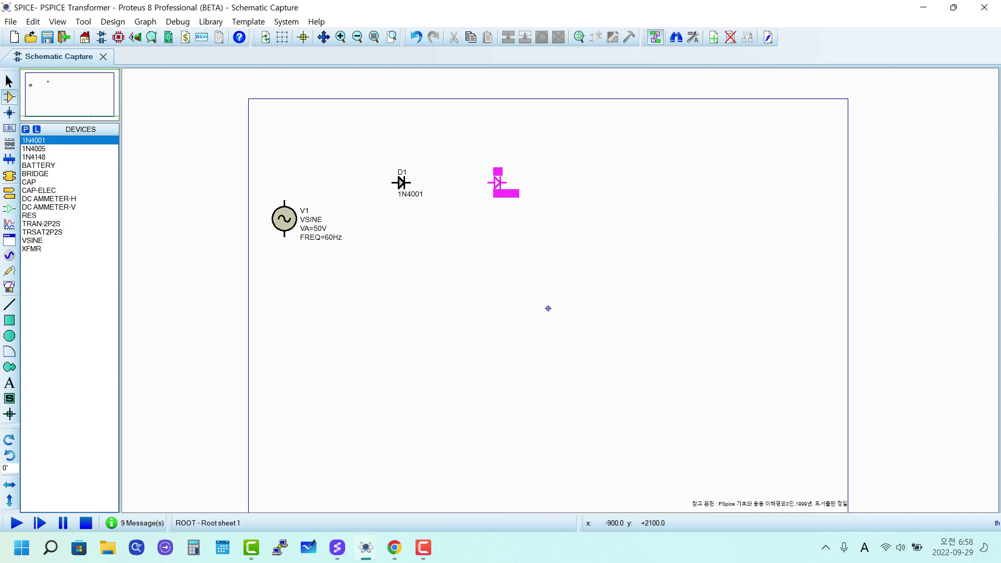
left_click(497, 178)
left_click(400, 229)
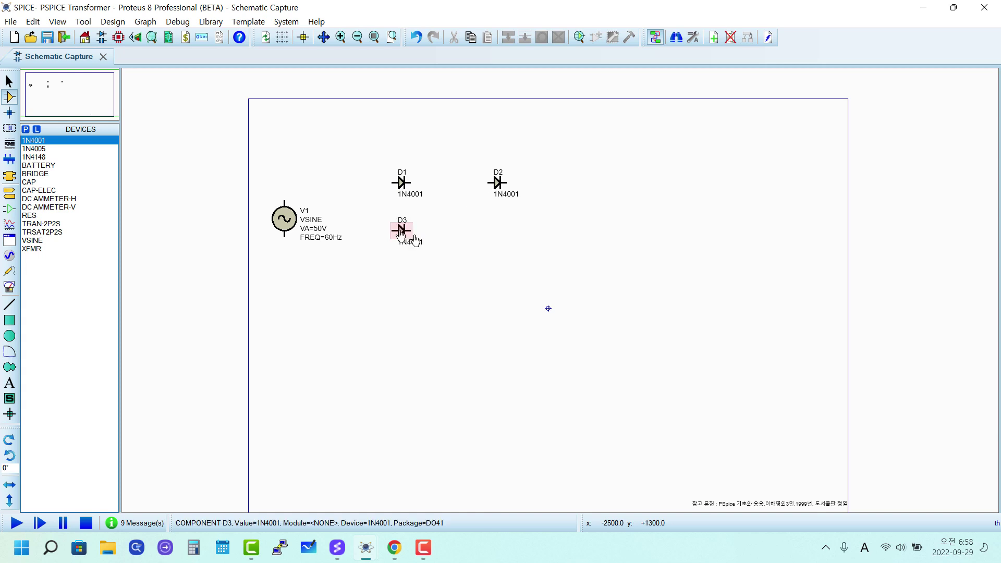
left_click(503, 236)
left_click_drag(360, 145, 570, 305)
key("Delete")
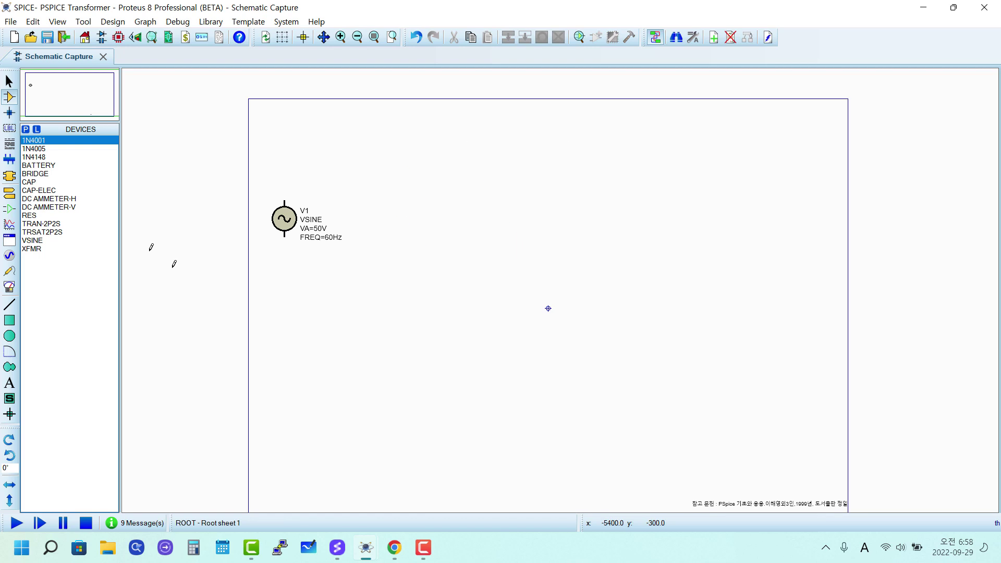
Place a BRIDGE rectifier to the right of the sine source V1, leaving space between them
left_click(32, 175)
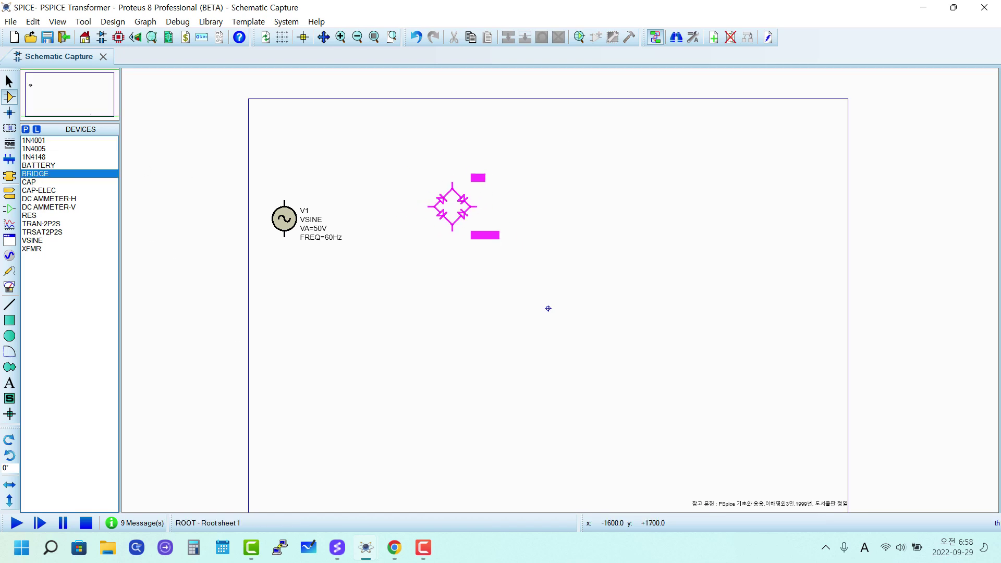
left_click(519, 213)
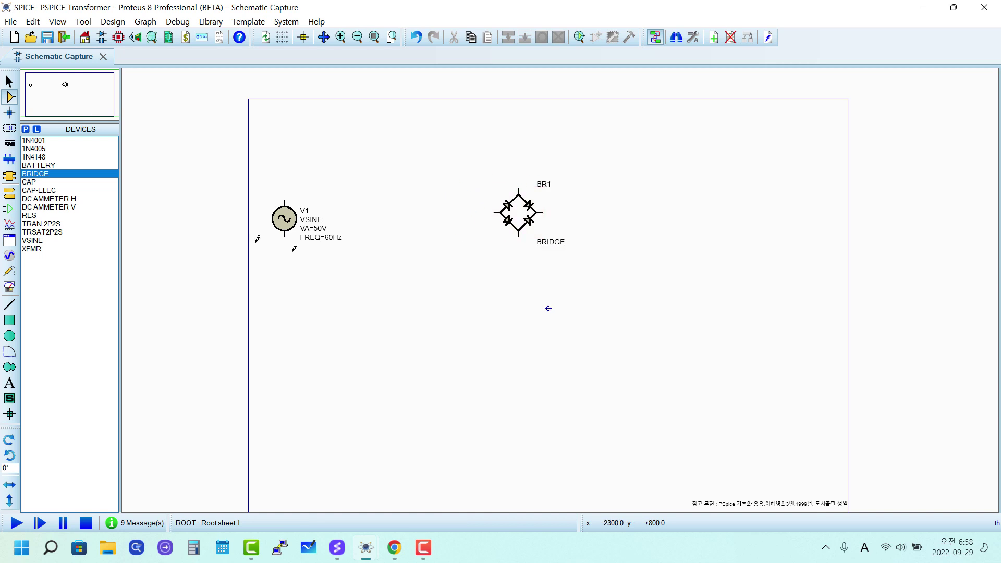
Search the device library for "tran-", preview TRAN-2P2S, and place a TRAN-2P2S transformer between V1 and the bridge rectifier
left_click(25, 129)
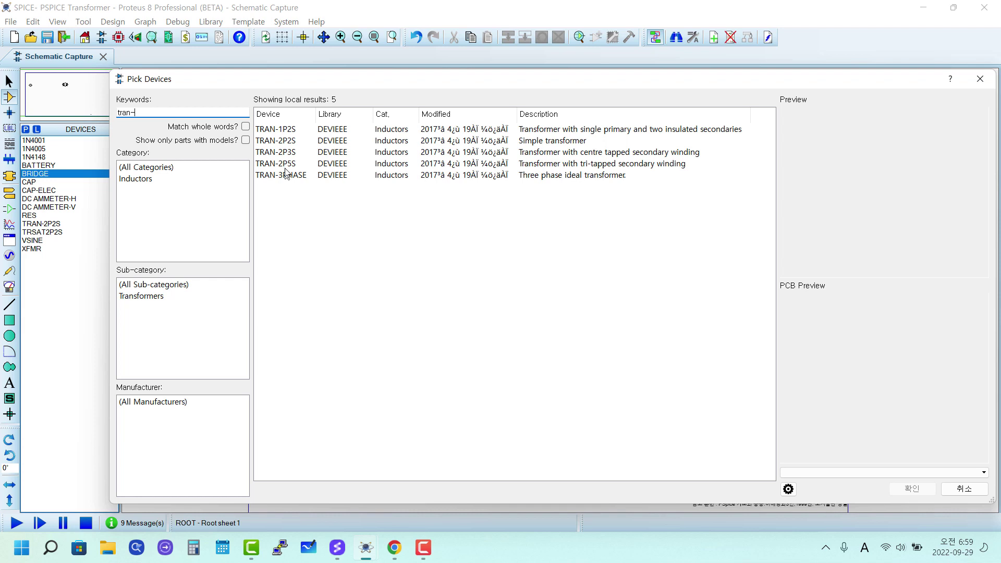
left_click(282, 141)
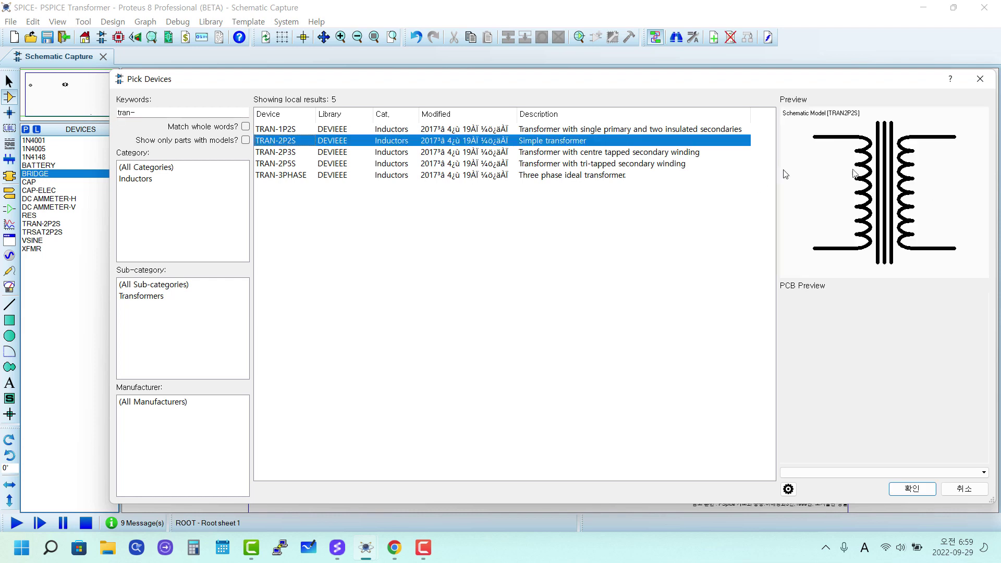
left_click(965, 489)
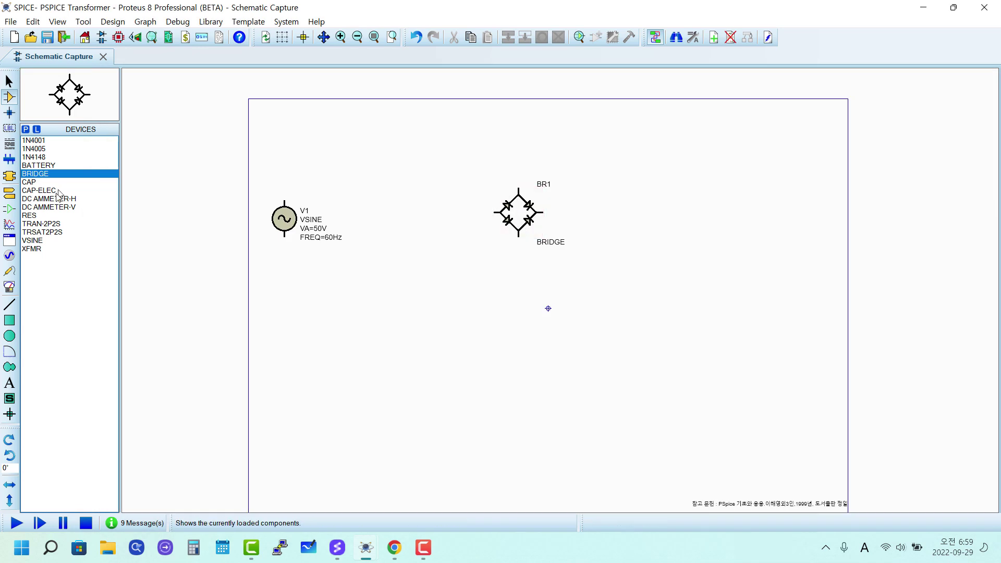
left_click(49, 224)
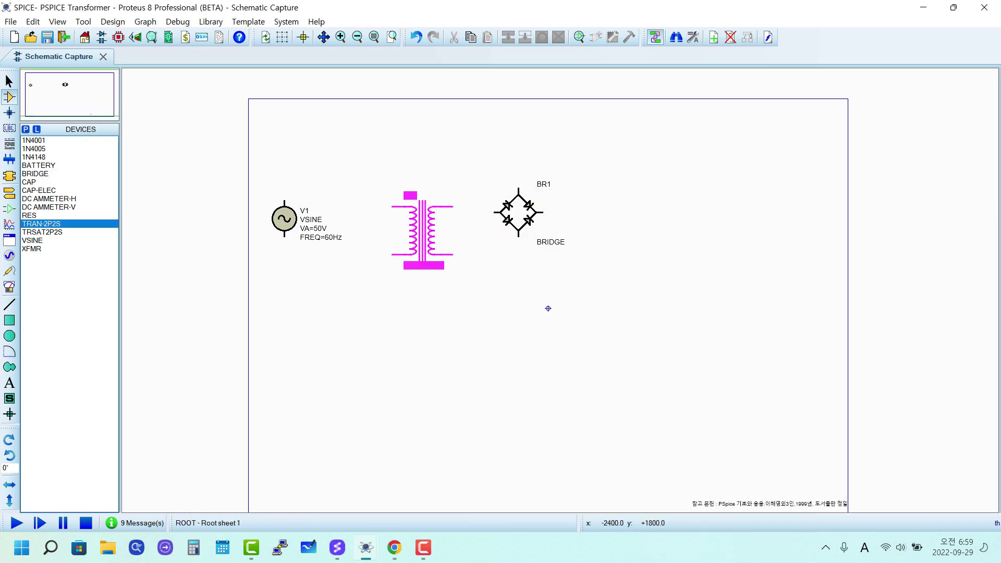
left_click(393, 189)
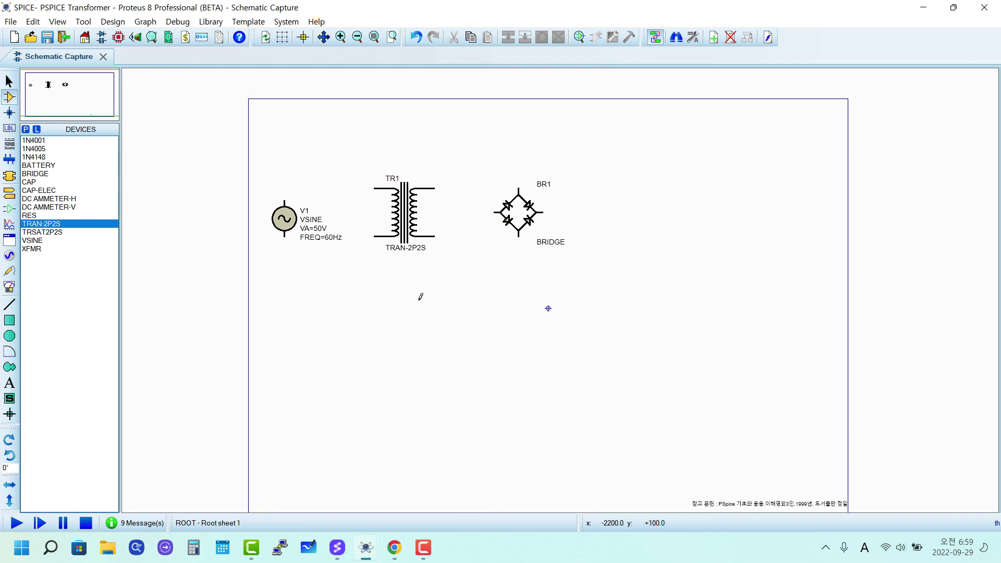
Wire V1's upper terminal to the transformer's upper primary pin, raising the horizontal run and shifting the vertical run slightly away from the transformer
scroll(389, 201, "up", 2)
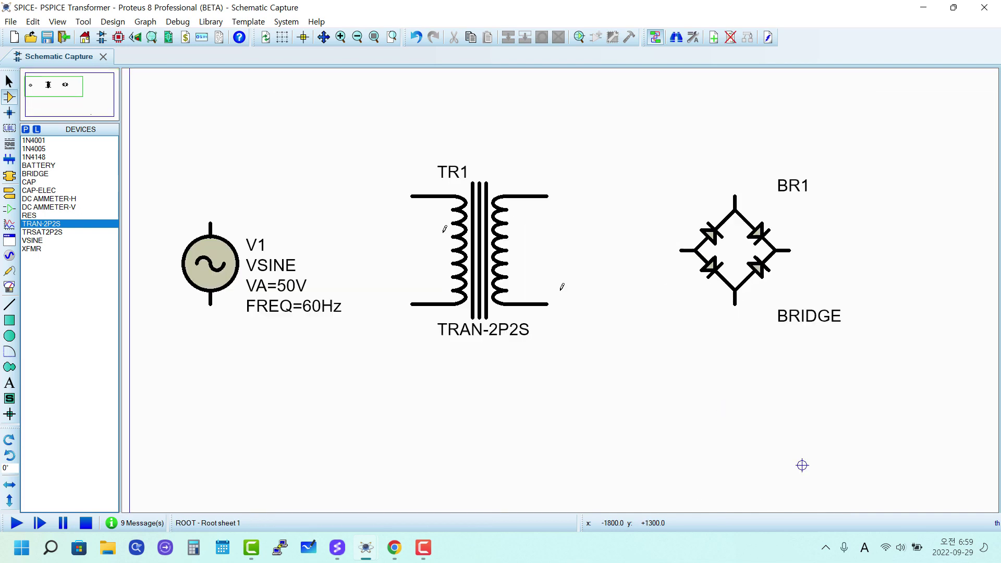
left_click(212, 223)
left_click(412, 196)
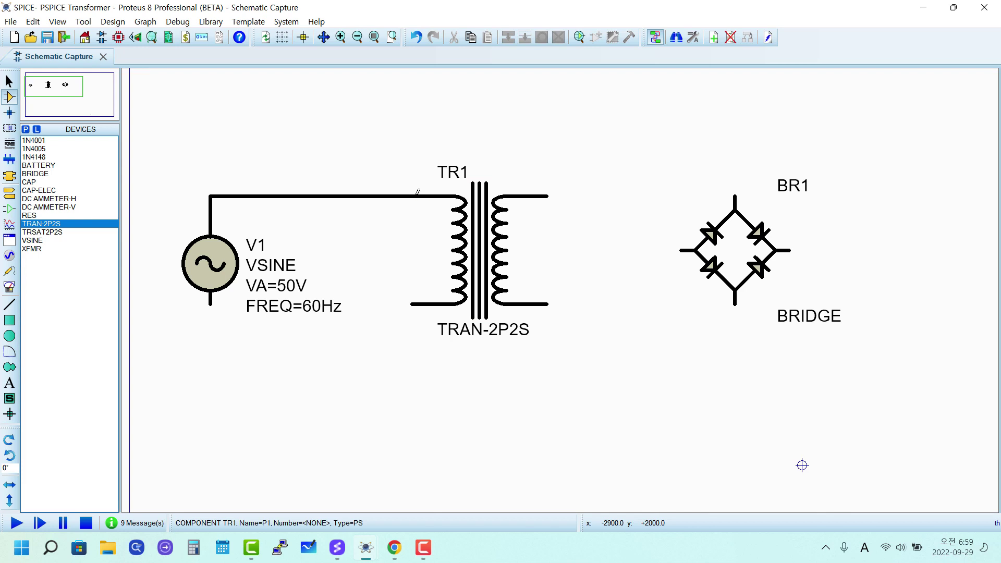
right_click(340, 196)
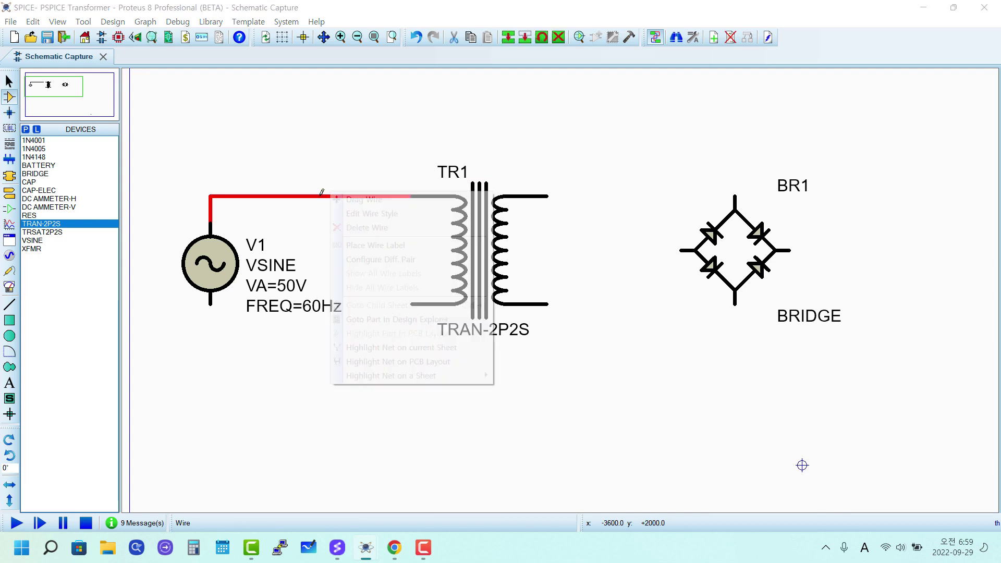
left_click(360, 205)
left_click(312, 129)
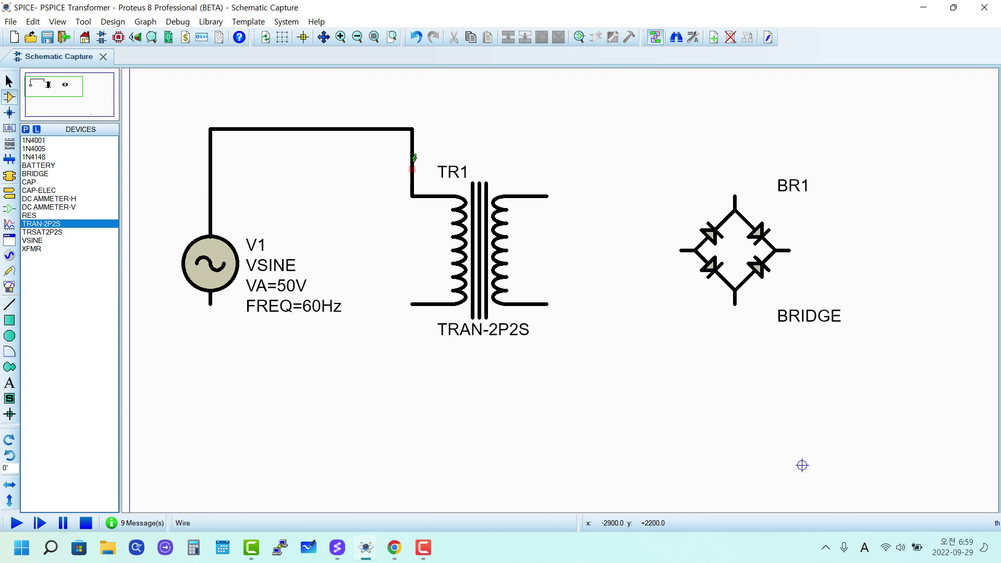
left_click_drag(413, 151, 399, 216)
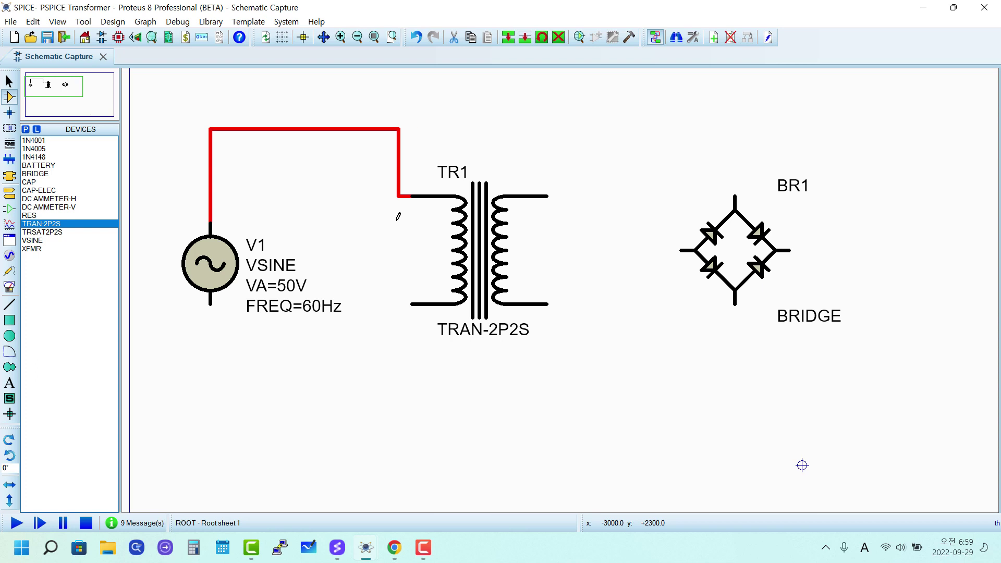
Wire the transformer's lower primary pin down and around to V1's lower terminal, mirroring the upper wire's route
left_click(414, 306)
left_click(399, 304)
left_click(399, 412)
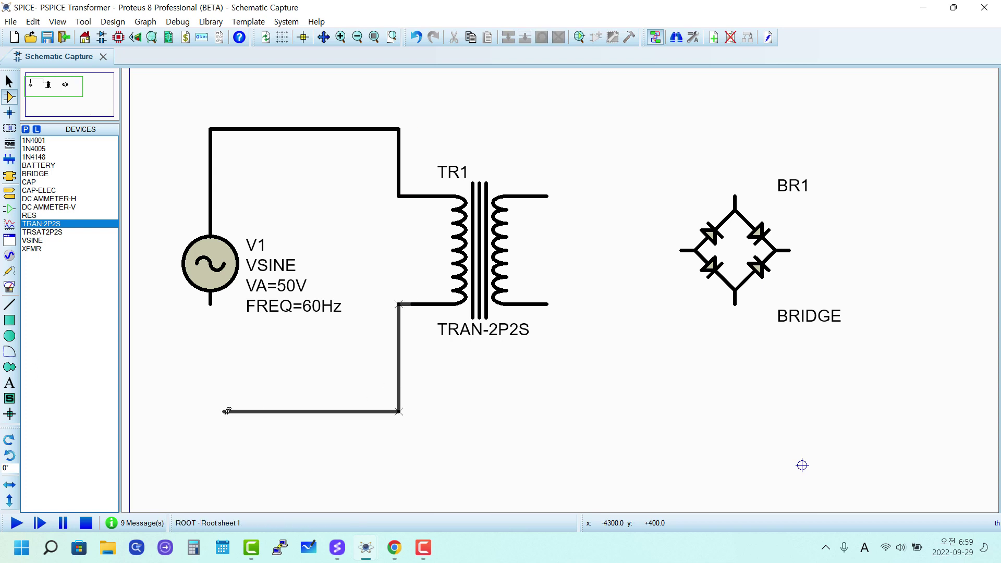
left_click(212, 311)
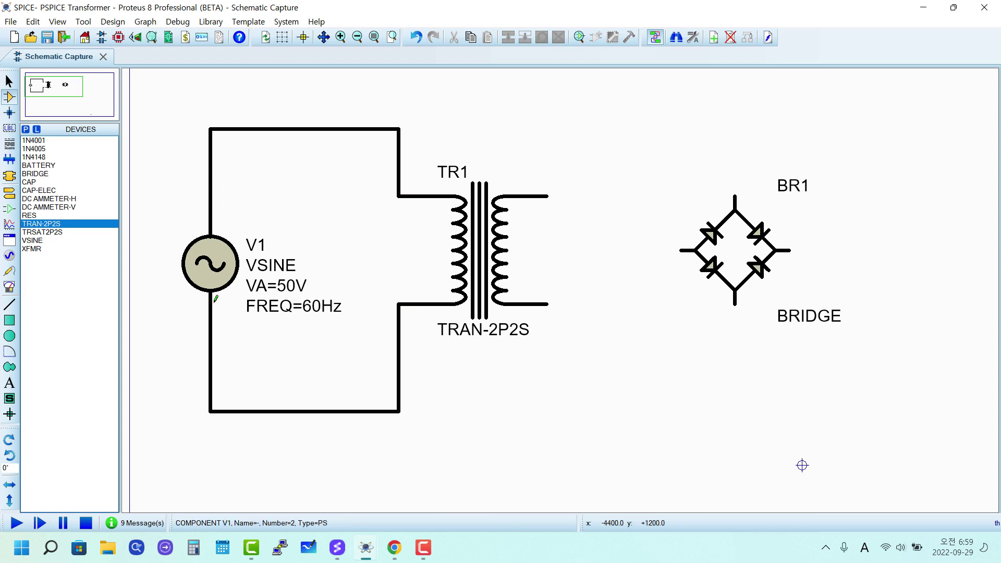
Set the amplitude of the sine source V1 to 220V and deselect it
double_click(204, 263)
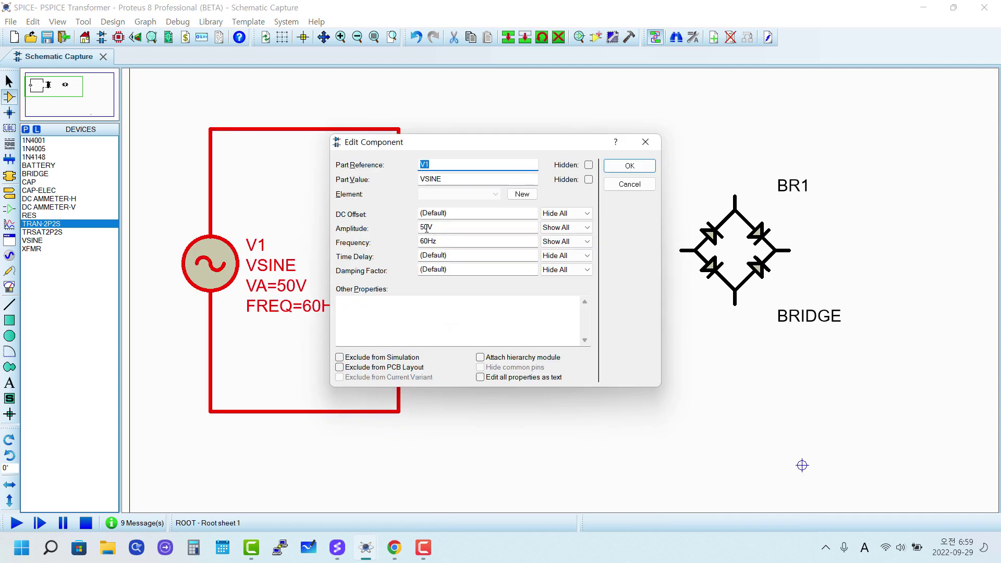
left_click_drag(430, 226, 368, 229)
type("220")
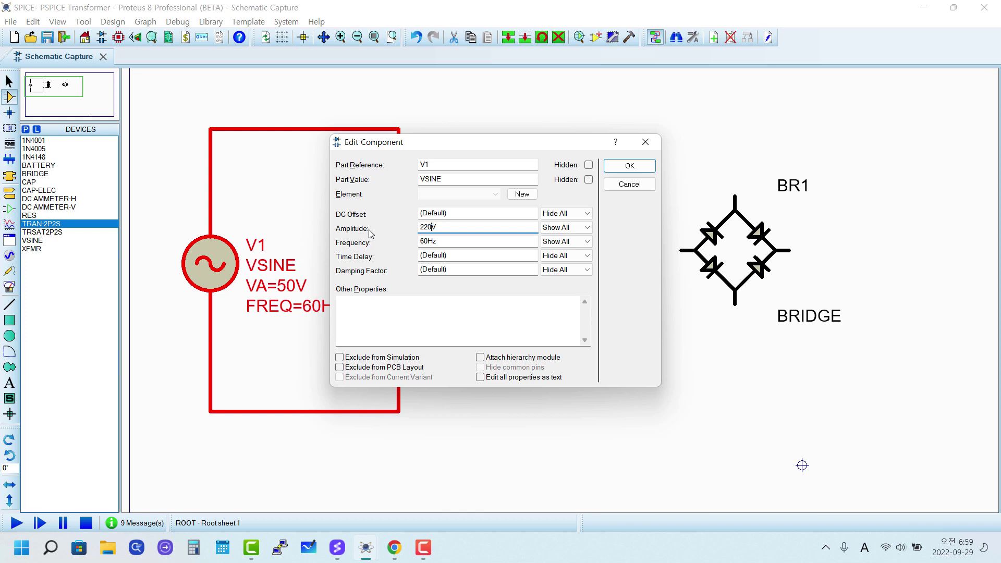
left_click(622, 172)
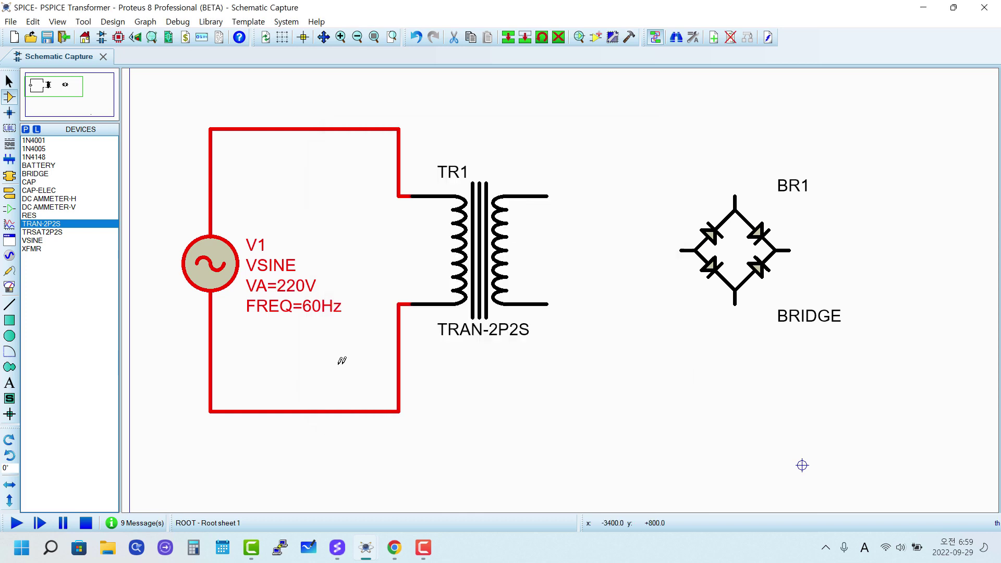
left_click(339, 360)
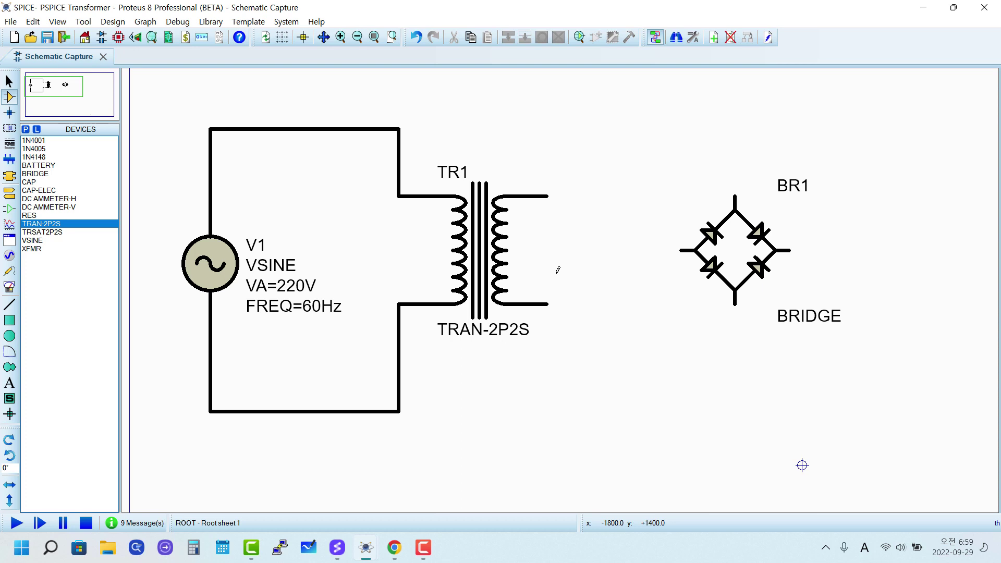
Wire the transformer's upper secondary pin to the top pin of the bridge rectifier BR1
left_click(549, 197)
left_click(575, 127)
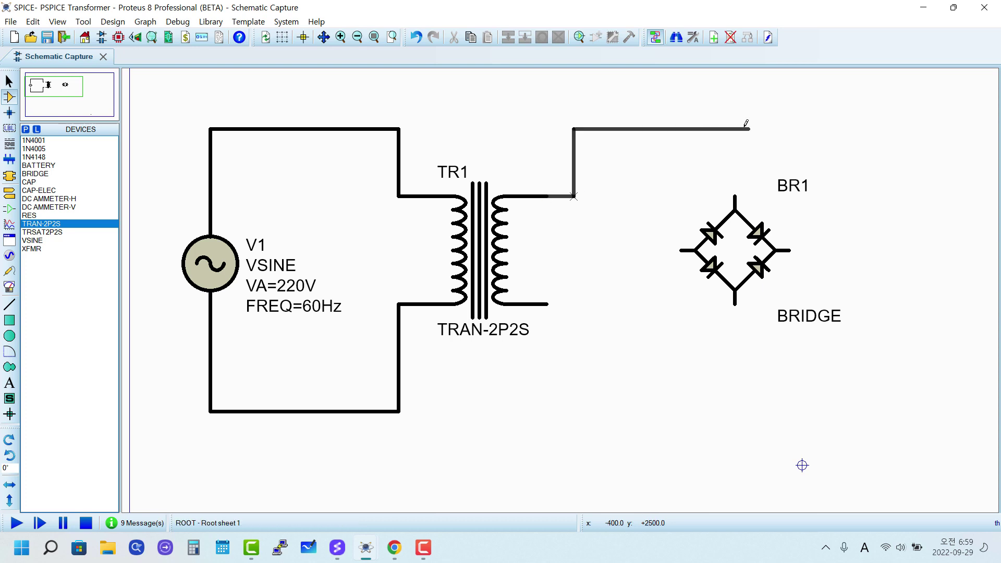
left_click(737, 191)
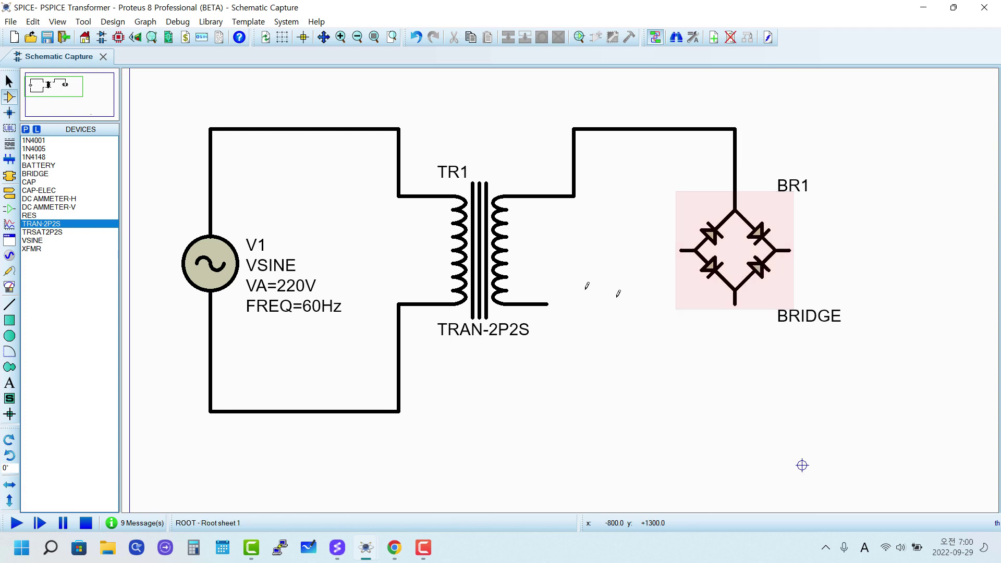
Try rotating BR1 a quarter turn clockwise, and delete the wire between it and the transformer
left_click(30, 182)
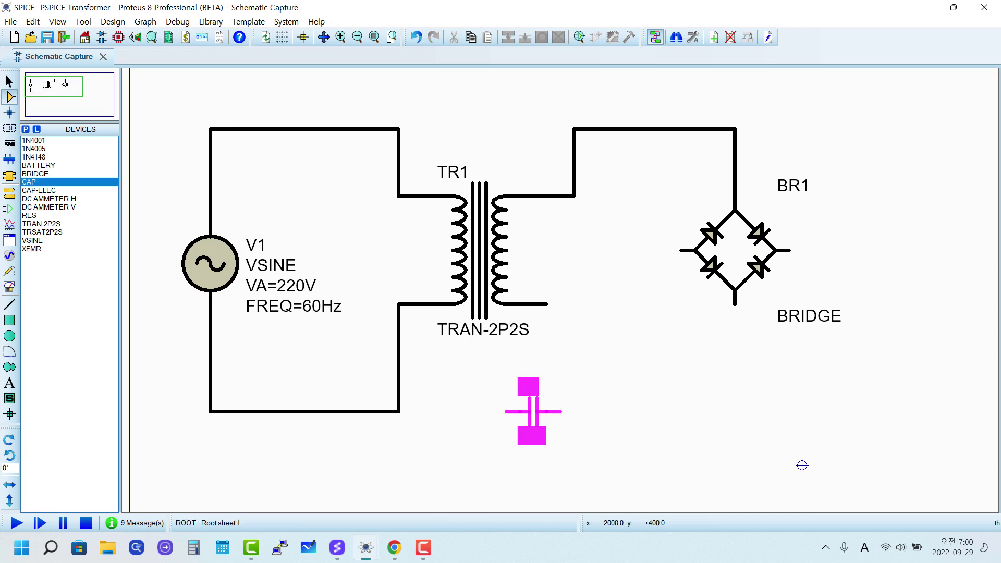
key("KP_Subtract")
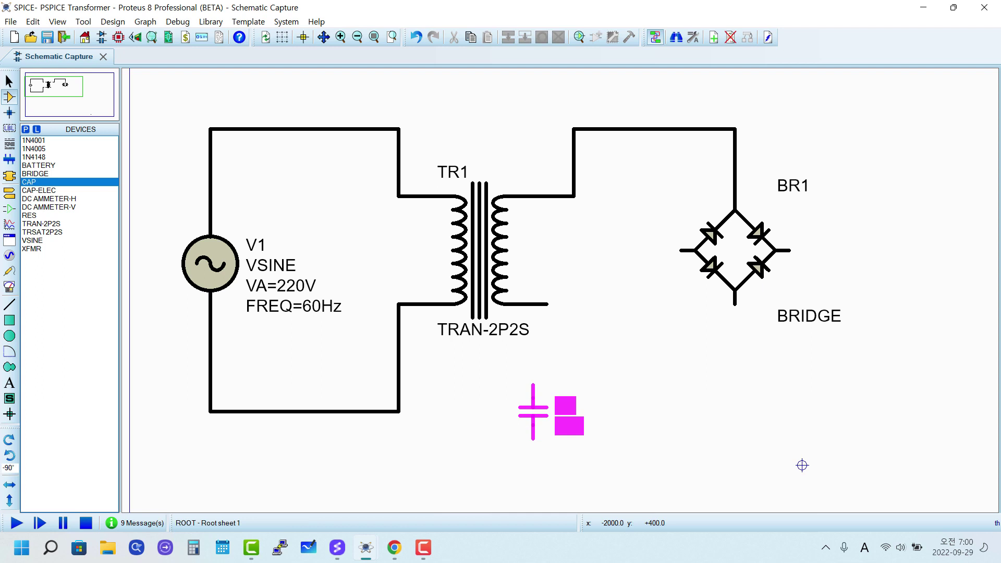
left_click(757, 270)
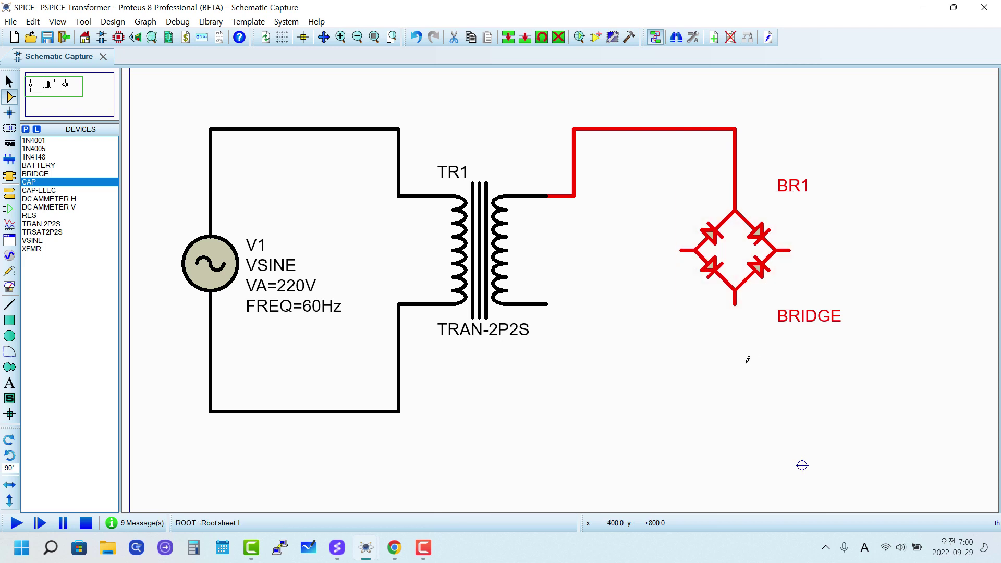
key("KP_Subtract")
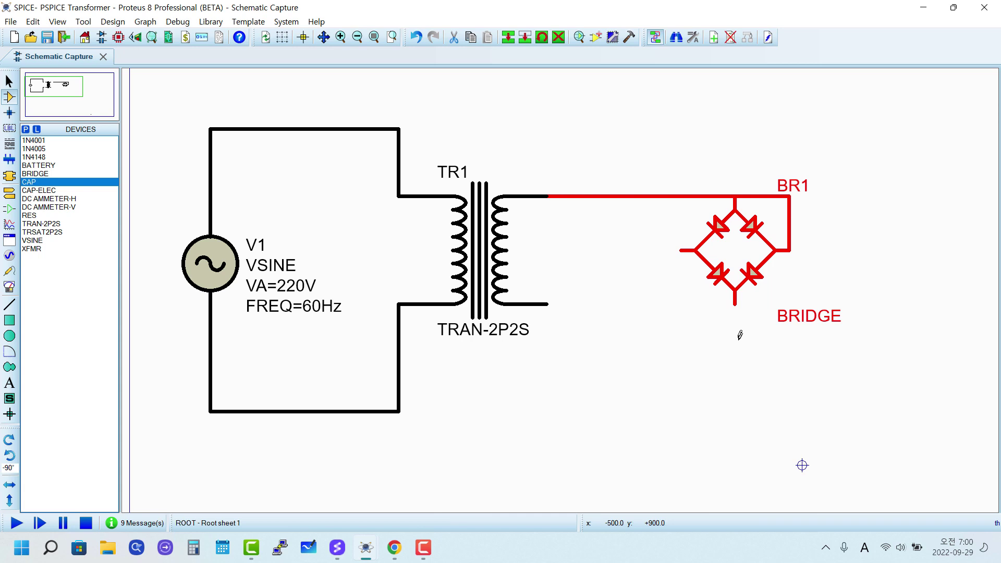
right_click(647, 197)
right_click(647, 196)
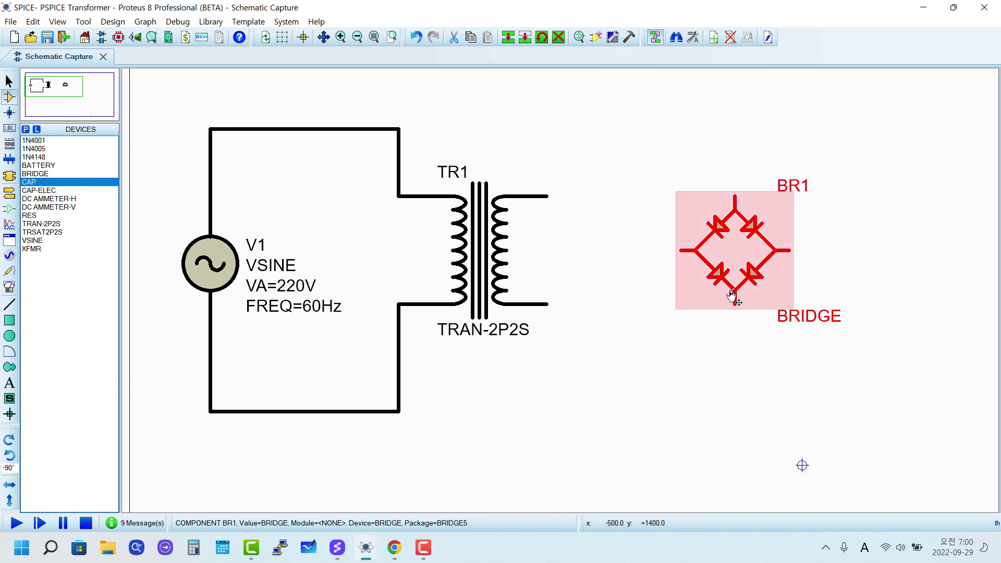
Rotate BR1 through further quarter turns back to its original orientation, with the AC pins at top and bottom
key("KP_Subtract")
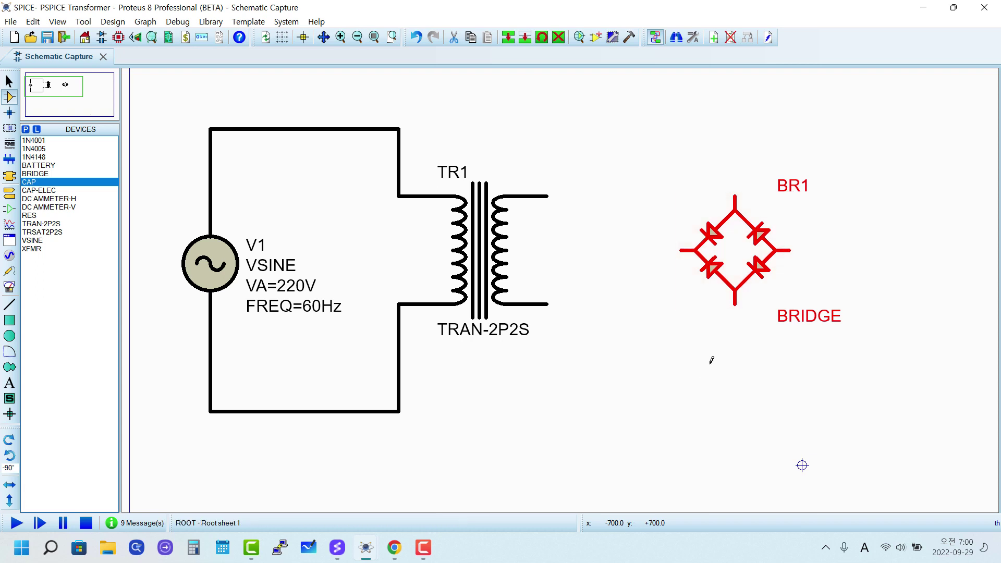
key("KP_Add")
key("KP_Add")
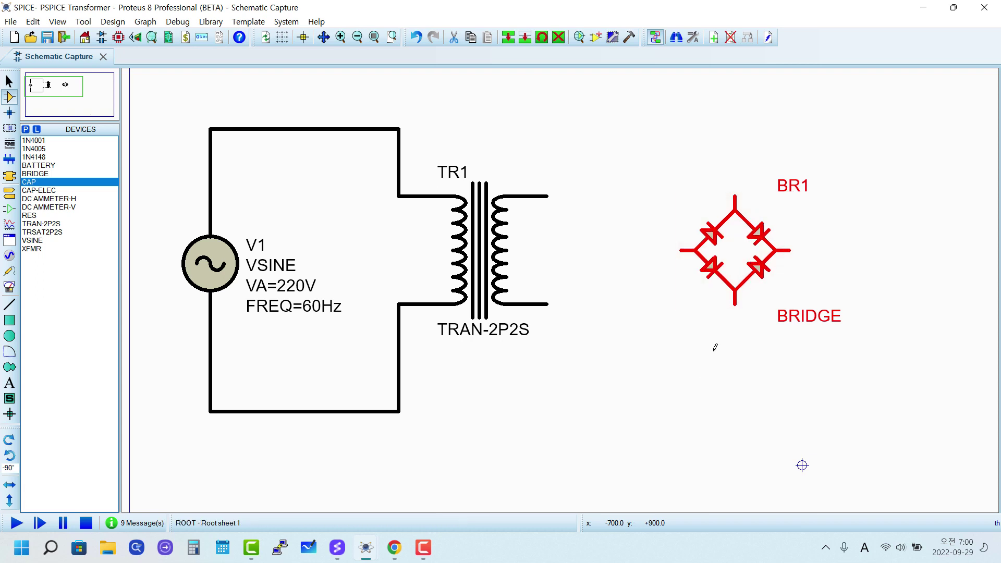
key("KP_Add")
key("KP_Add")
key("KP_Add")
key("KP_Add")
left_click(690, 344)
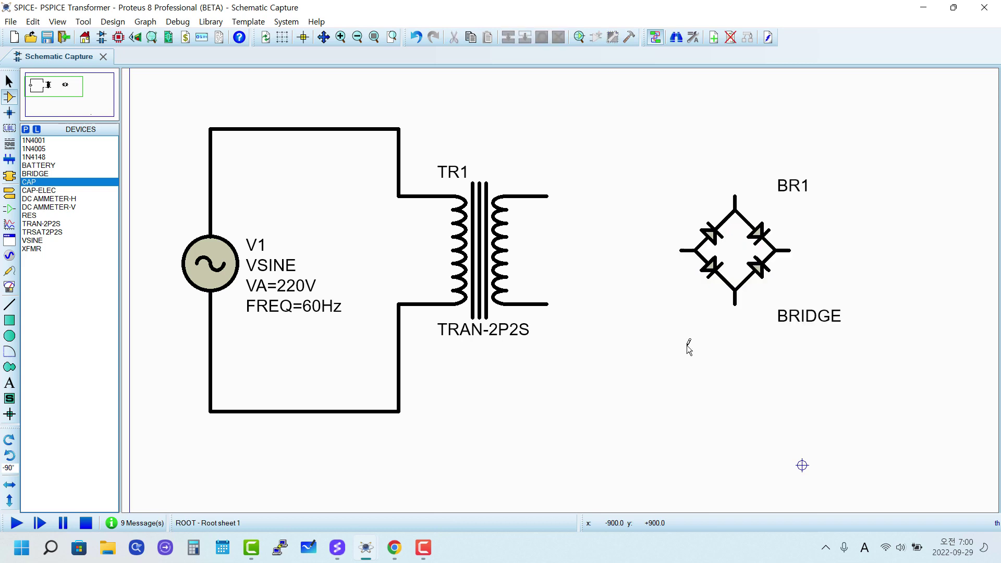
Wire the transformer's upper secondary pin over to BR1's top AC pin and its lower secondary pin around to BR1's bottom AC pin
left_click(546, 195)
left_click(573, 129)
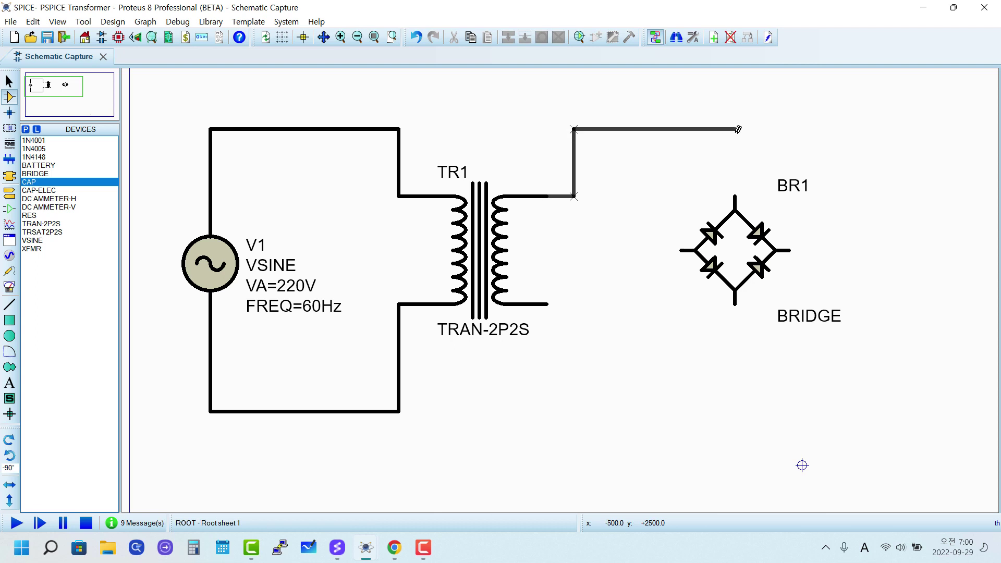
left_click(735, 197)
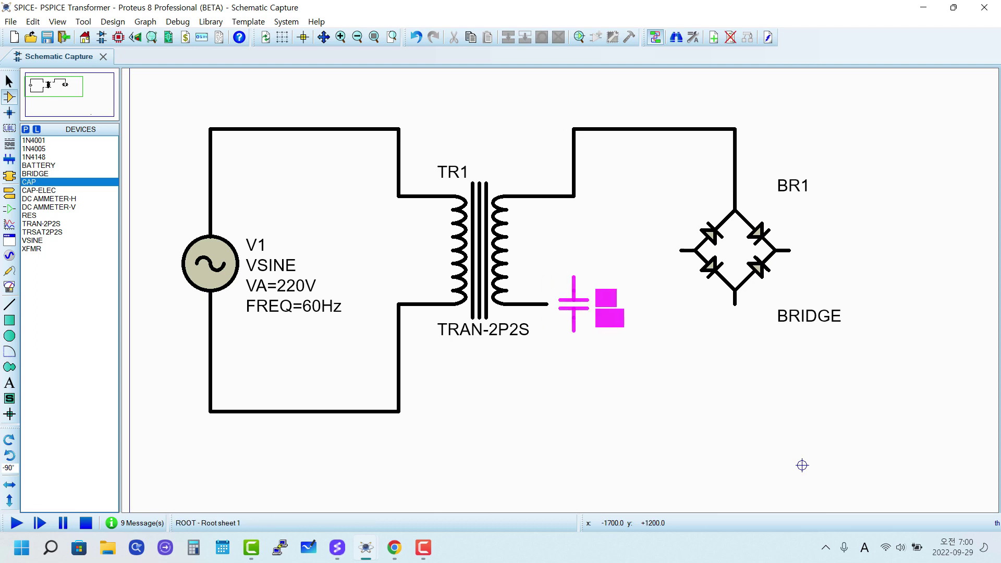
left_click(571, 304)
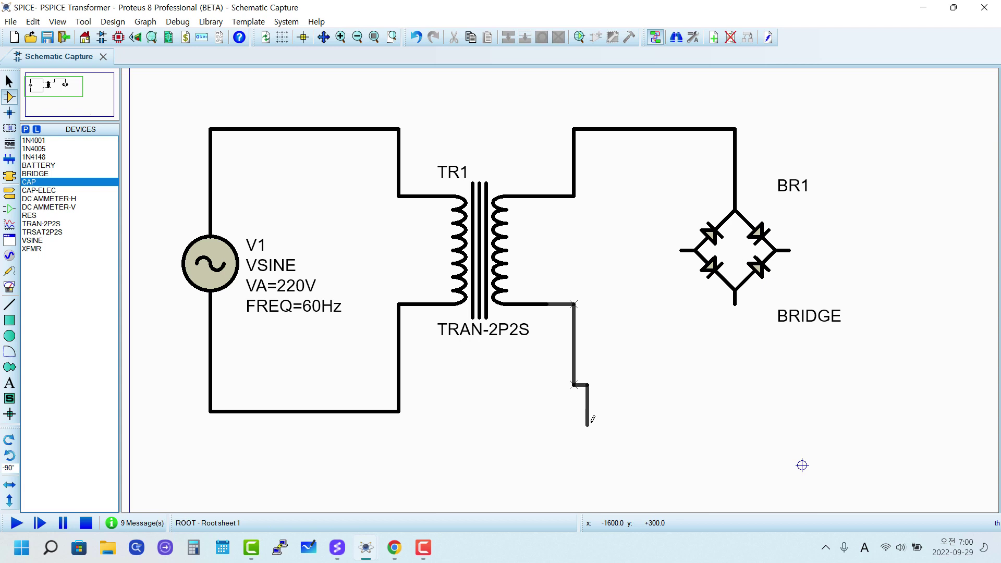
left_click(574, 385)
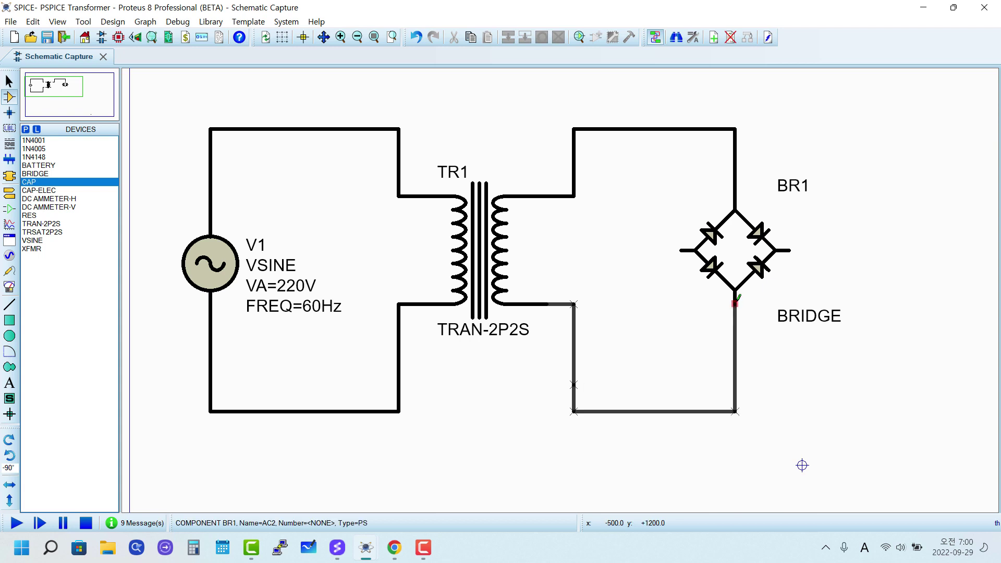
left_click(735, 305)
Search the device library for "inductor" and add the INDUCTOR primitive from the ASIMMDLS library to the device list
scroll(563, 290, "down", 2)
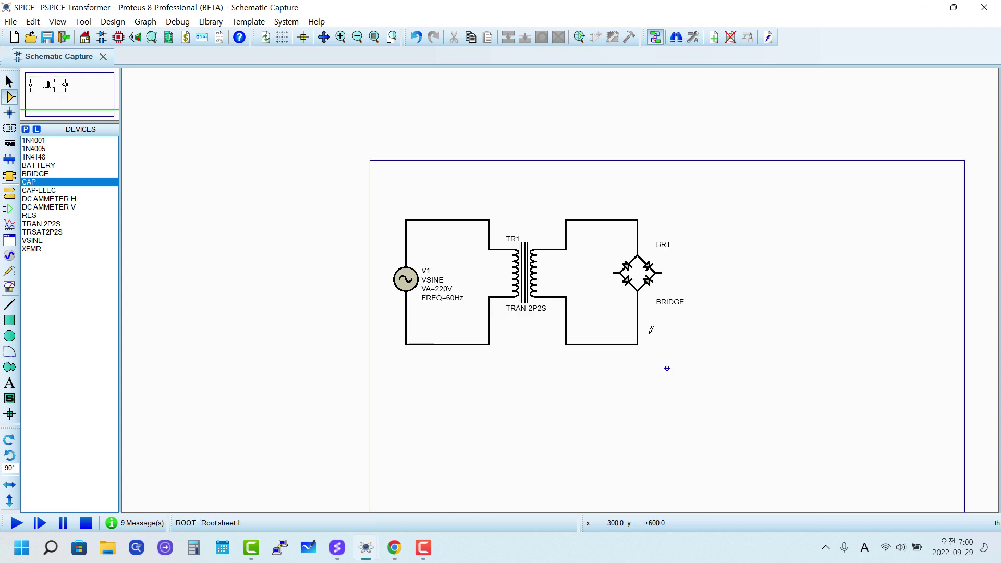
scroll(650, 333, "up", 3)
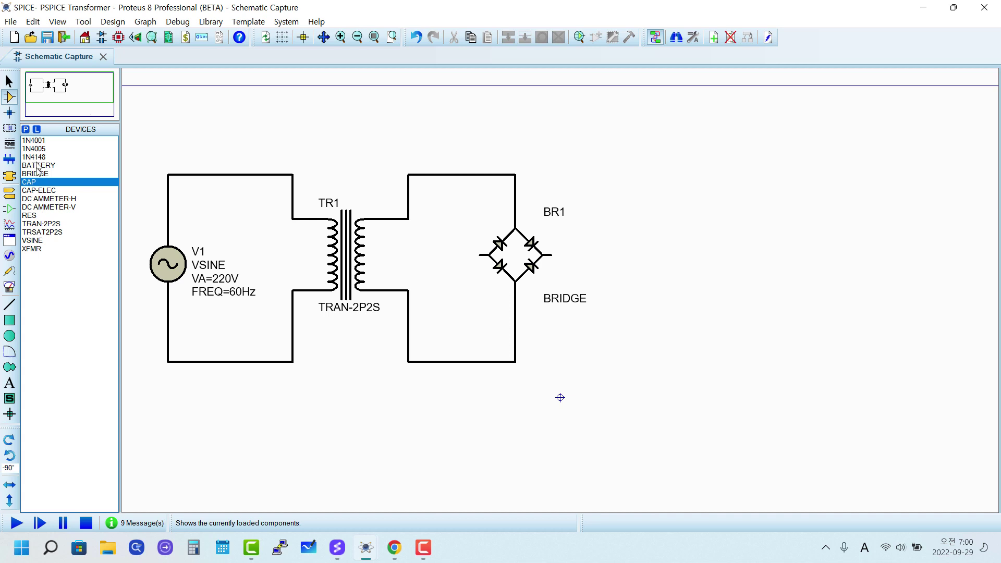
left_click(28, 130)
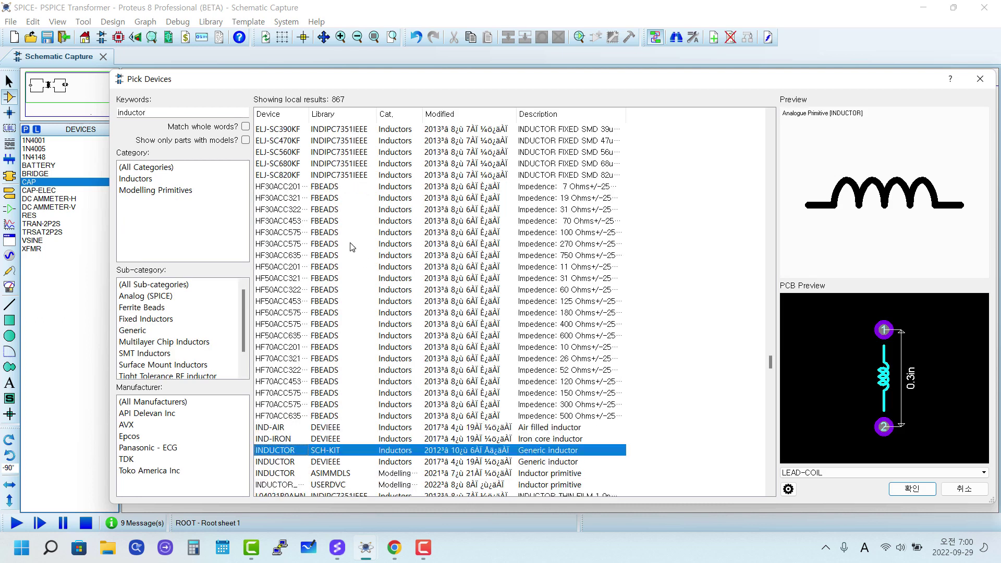
left_click(265, 396)
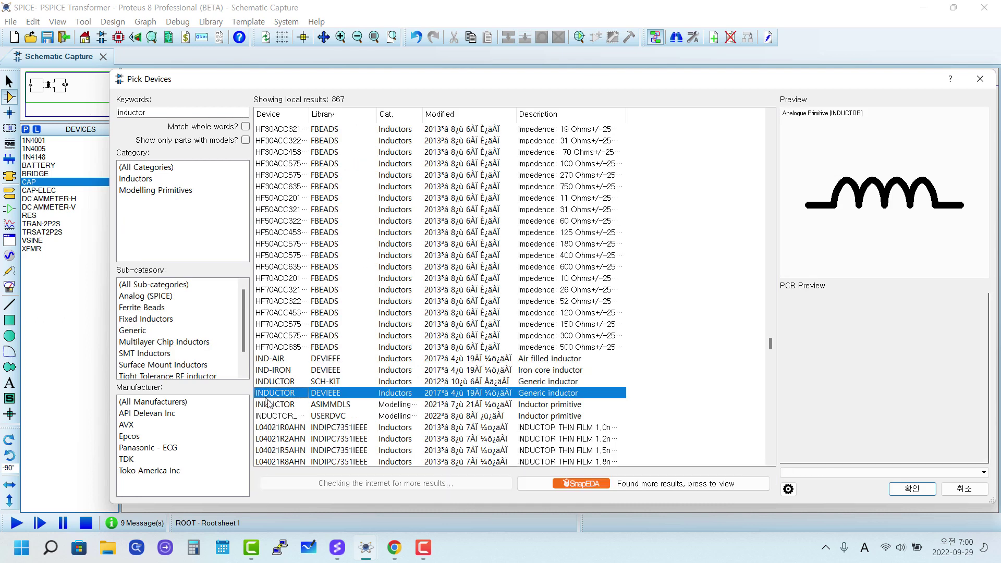
double_click(272, 406)
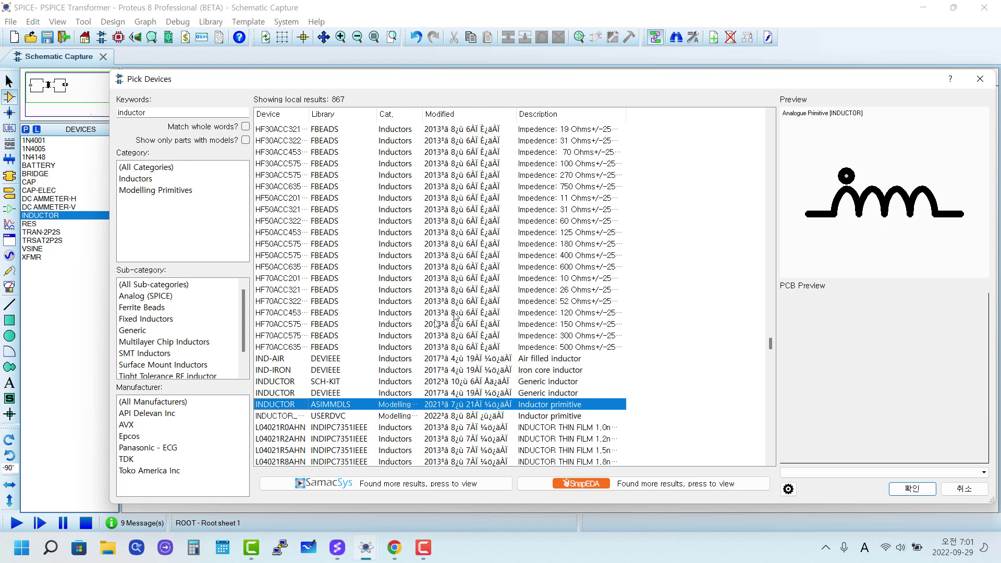
Place an INDUCTOR horizontally to the right of BR1, level with its DC output pin
left_click(912, 489)
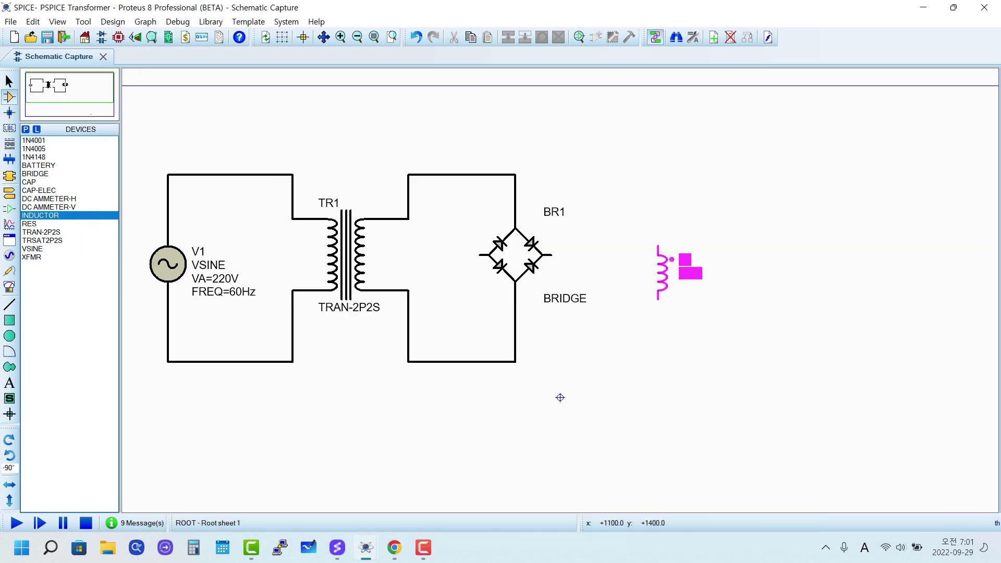
key("KP_Add")
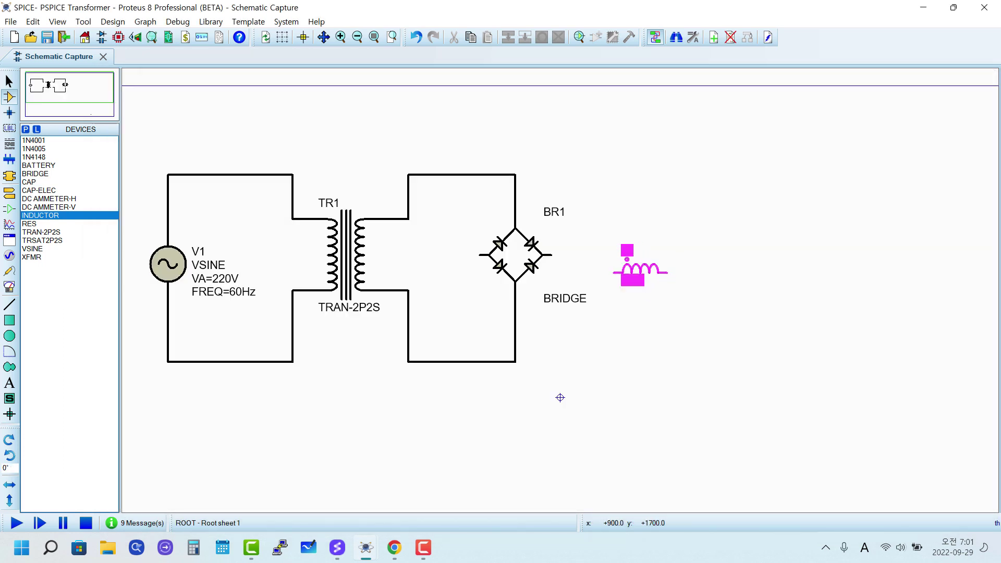
left_click(663, 245)
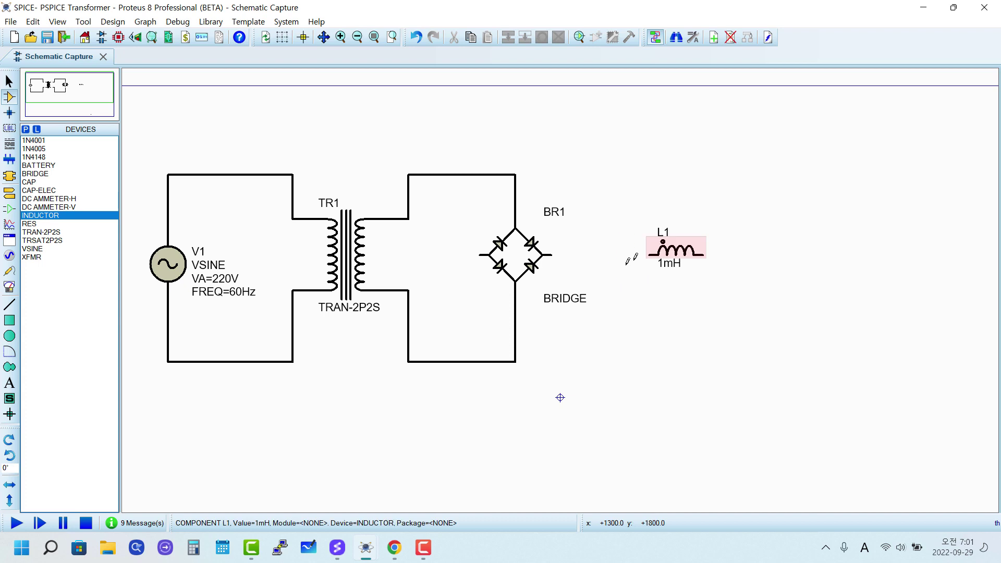
Move BR1's BRIDGE label directly beneath its reference, and wire the bridge's positive output to L1's near pin
left_click(559, 306)
left_click_drag(560, 307, 561, 235)
left_click(636, 329)
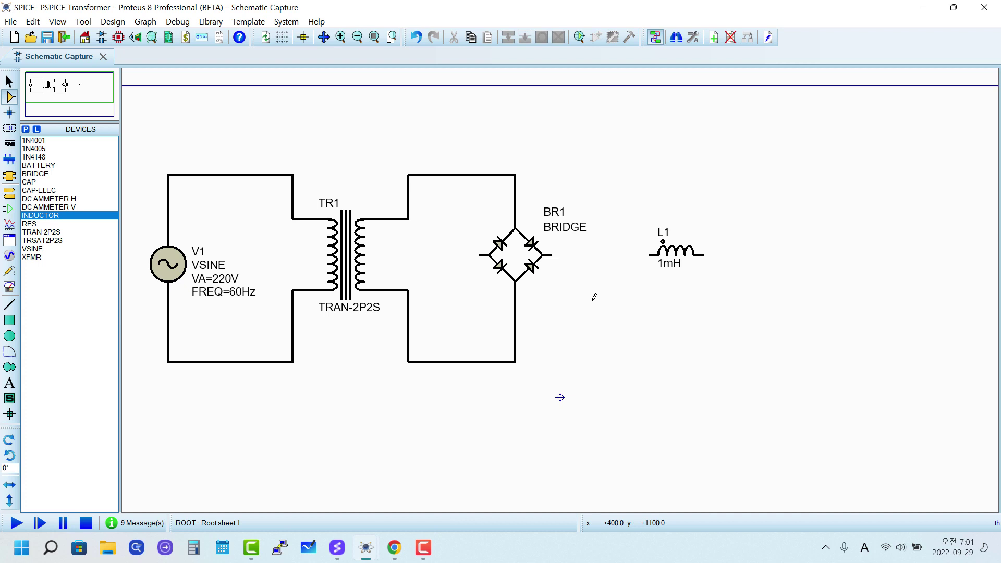
left_click(556, 254)
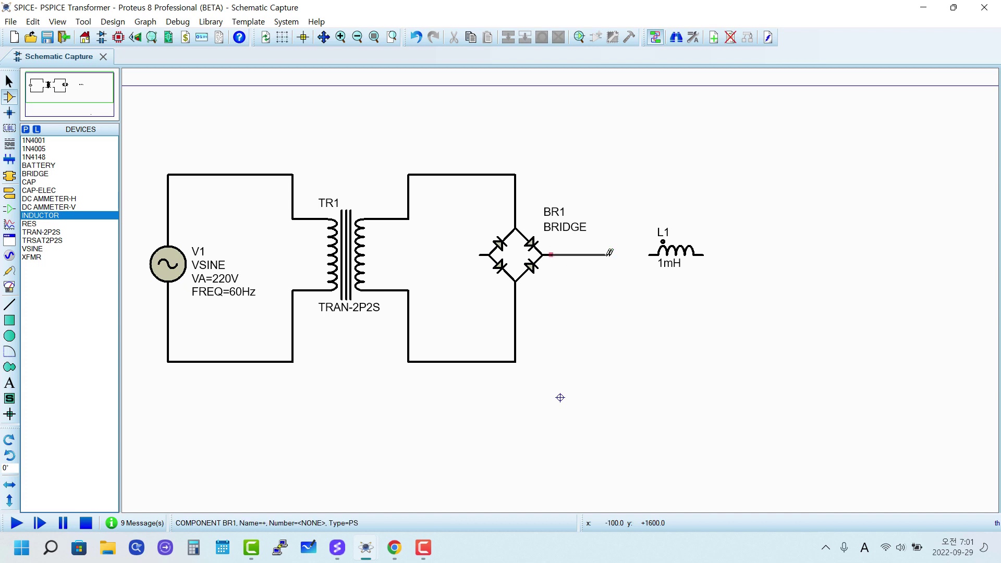
left_click(652, 255)
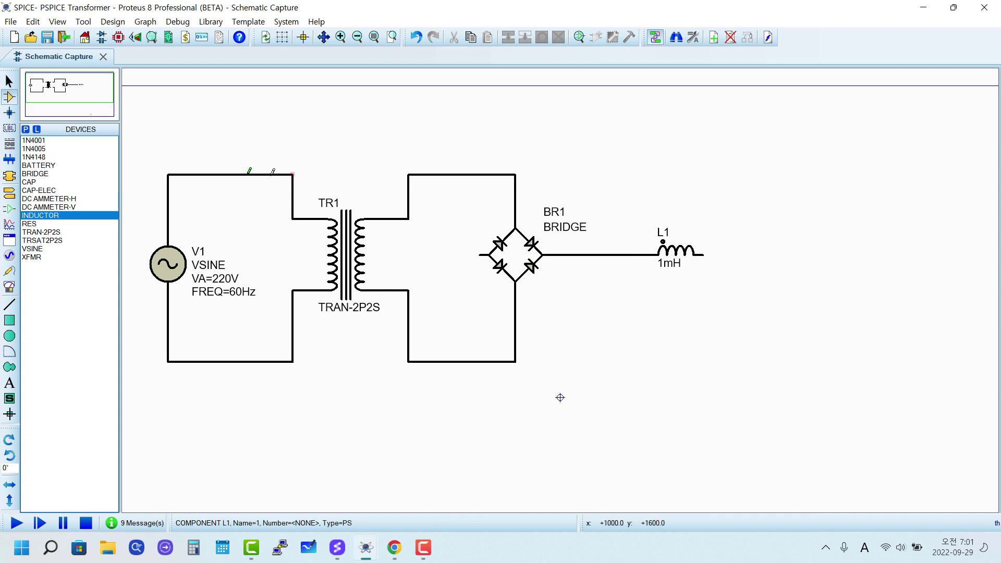
Place a CAP-ELEC vertically with its positive pin up, and wire that pin to the BR1–L1 wire
left_click(38, 190)
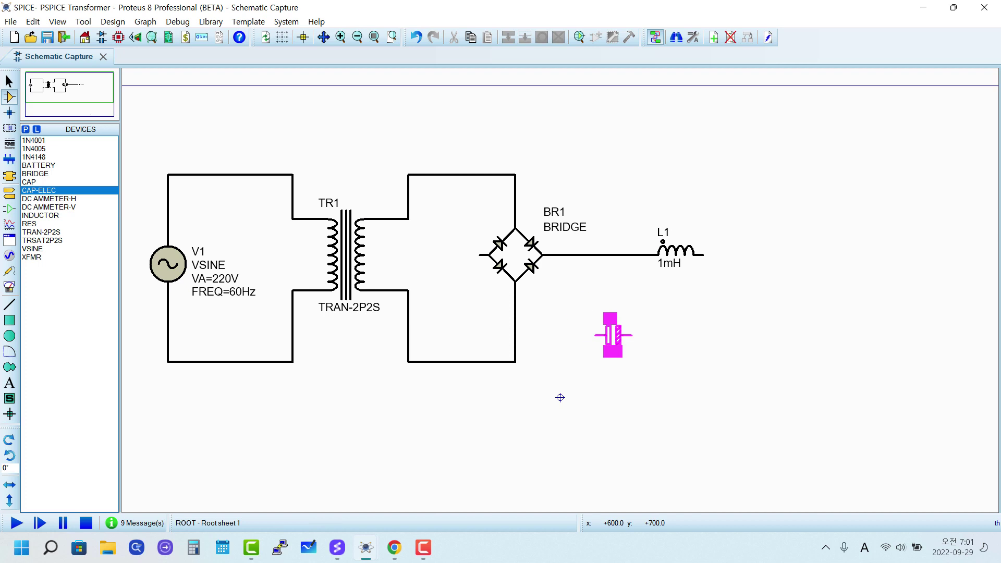
key("KP_Add")
key("KP_Add")
key("KP_Add")
left_click(595, 310)
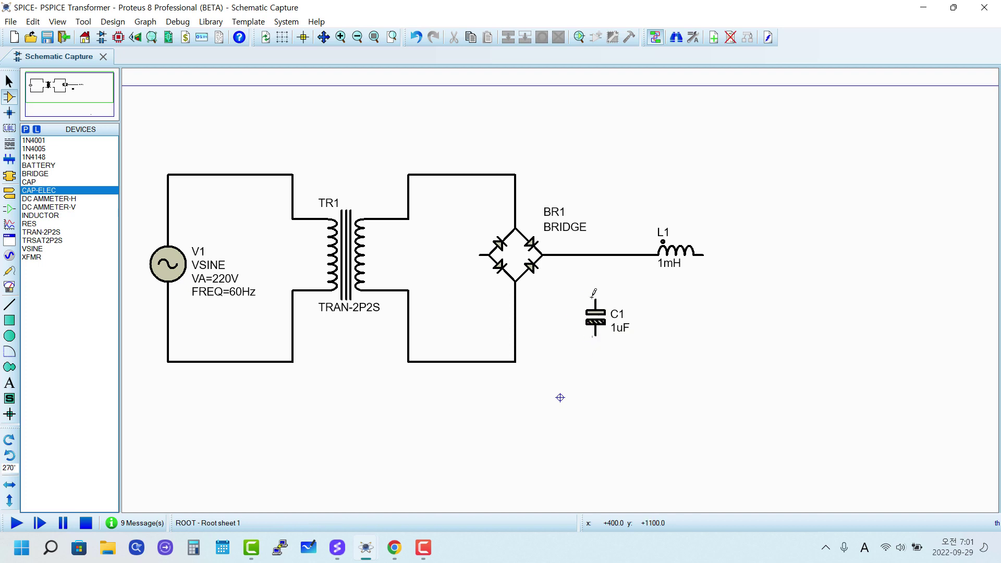
left_click(595, 297)
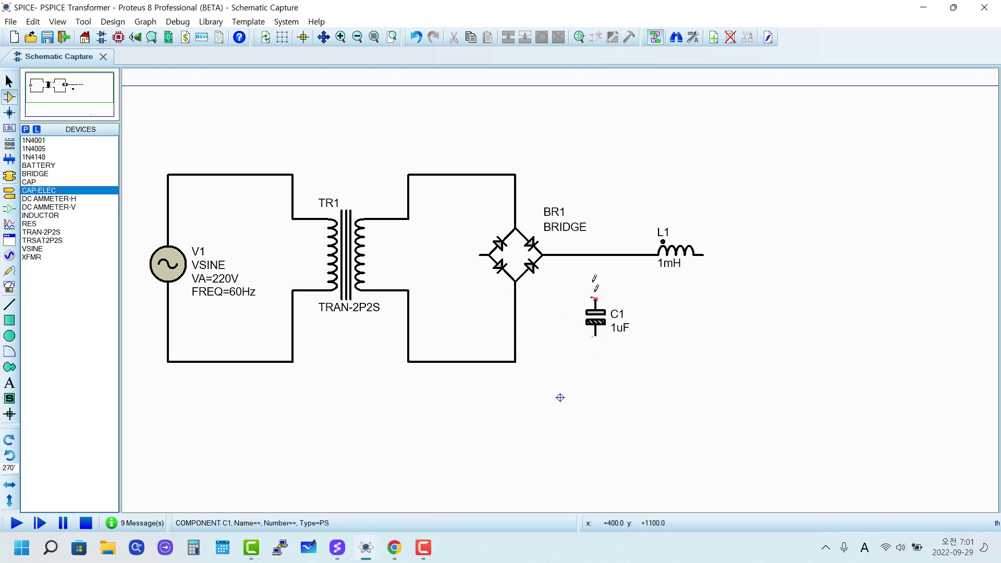
left_click(596, 255)
Place a second vertical CAP-ELEC, wire its positive pin to L1's free pin, and shift L1 midway between the two capacitors
left_click(738, 313)
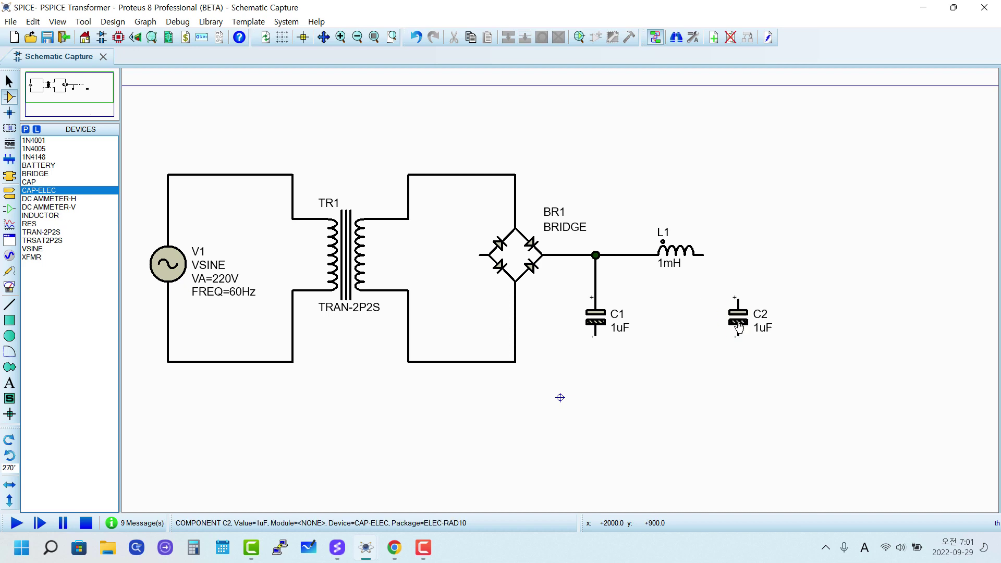
left_click(738, 296)
left_click(704, 255)
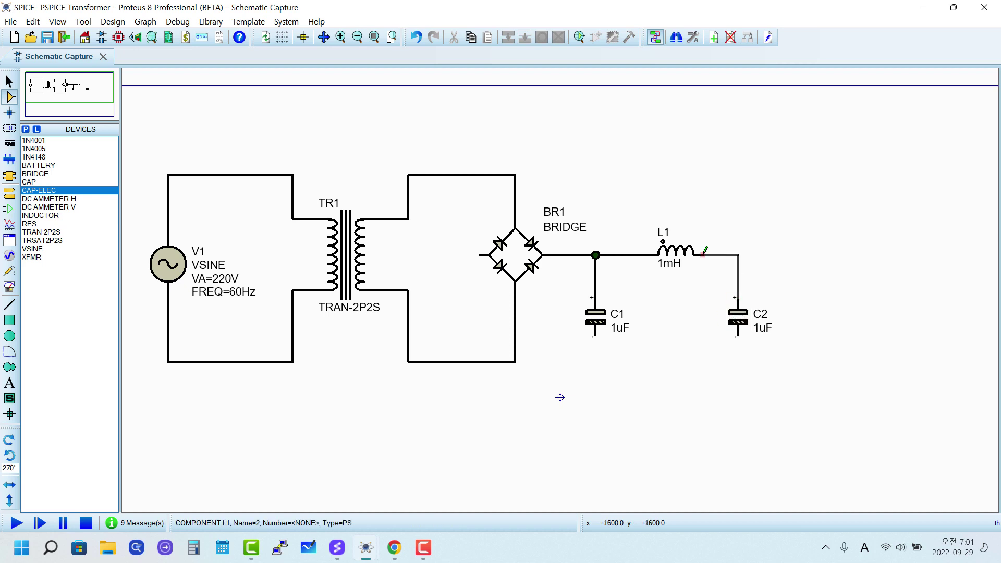
left_click(673, 258)
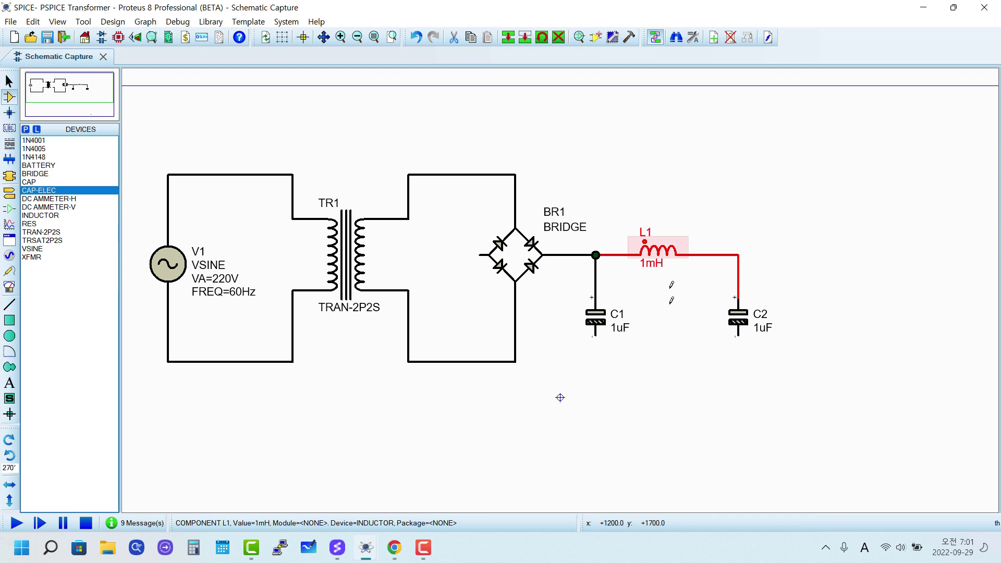
left_click(669, 322)
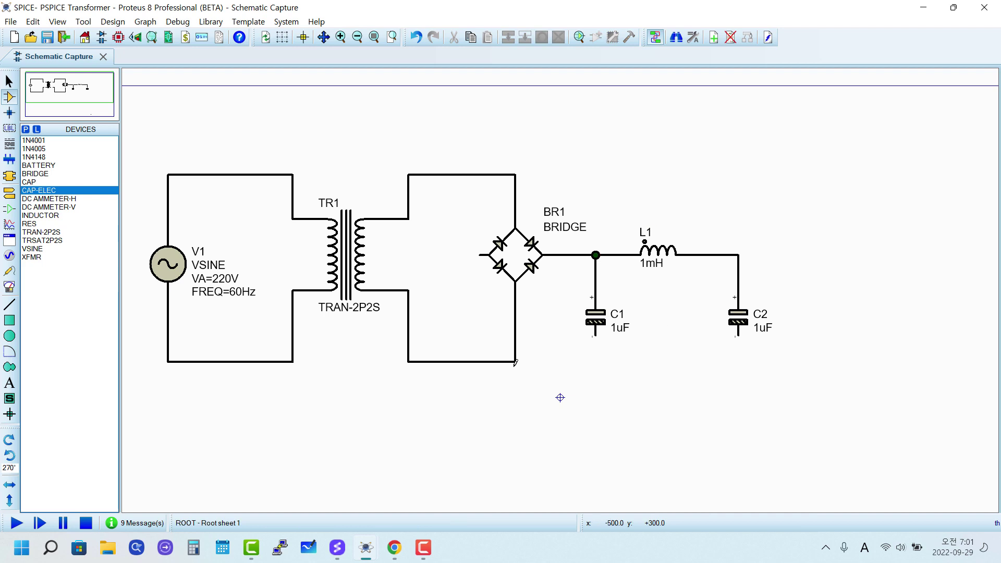
Place a GROUND terminal below the bridge and wire it up to BR1's negative output pin
left_click(9, 193)
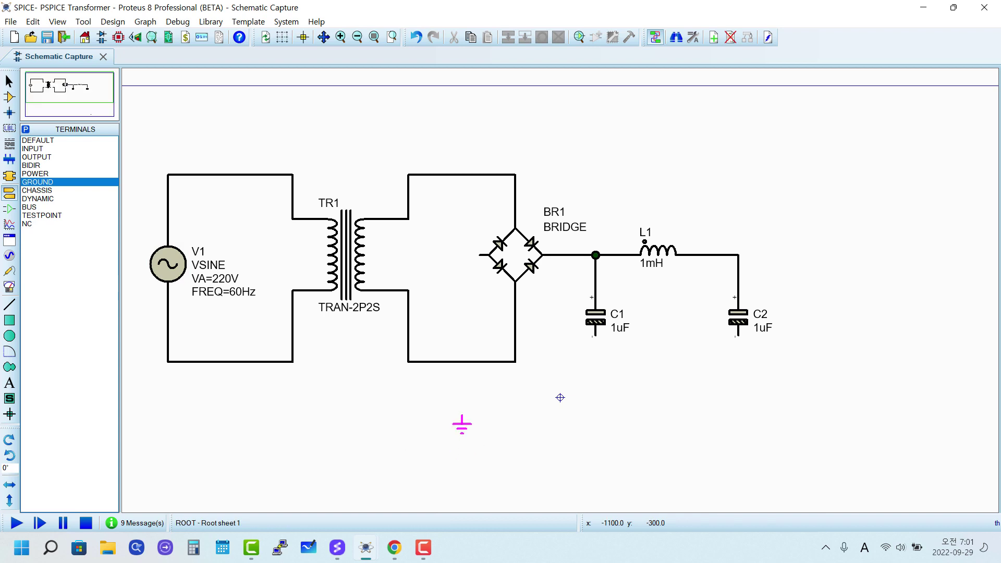
left_click(462, 415)
left_click(462, 416)
left_click(480, 255)
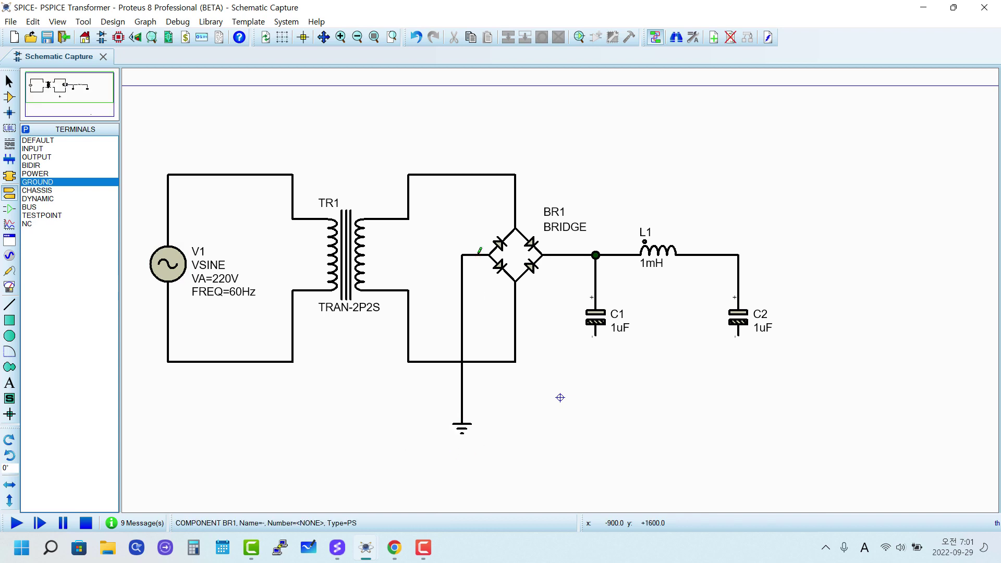
Place a GROUND terminal below each of C1 and C2 and wire it to the capacitor's negative pin
left_click(596, 425)
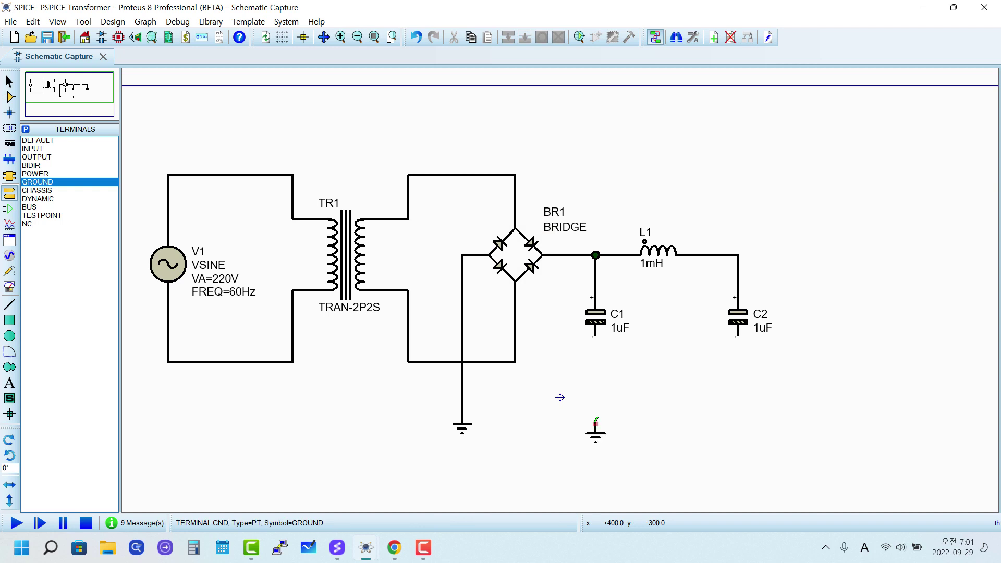
left_click(595, 425)
left_click(594, 334)
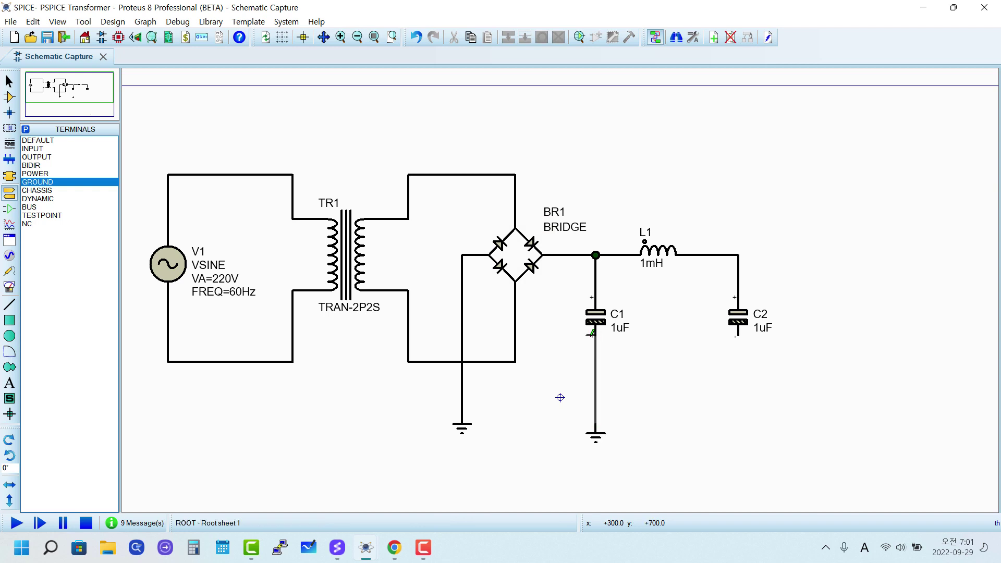
left_click(739, 433)
left_click(738, 425)
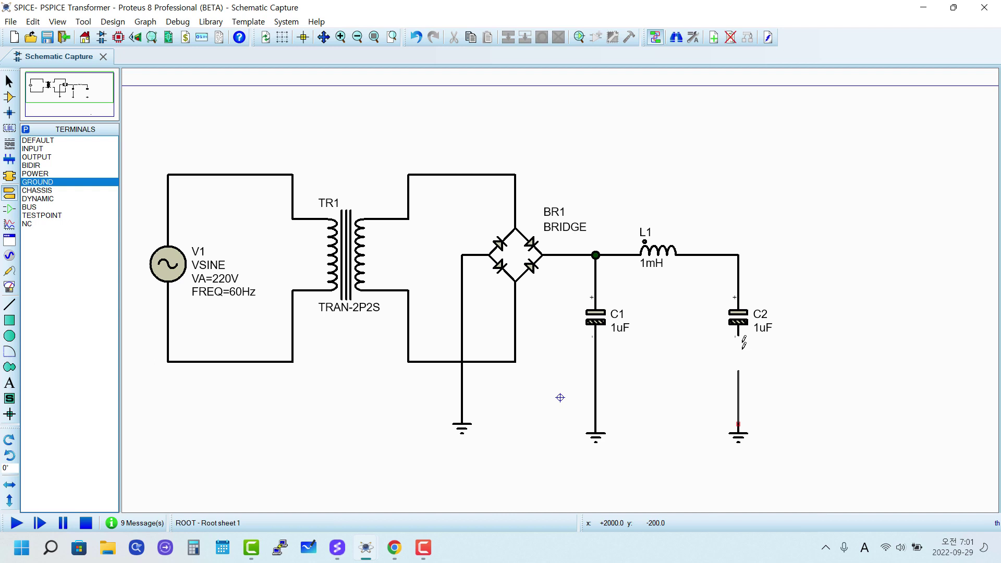
left_click(736, 336)
Set the value of both C1 and C2 to 470uF together with the Property Assignment Tool
left_click_drag(562, 282, 837, 371)
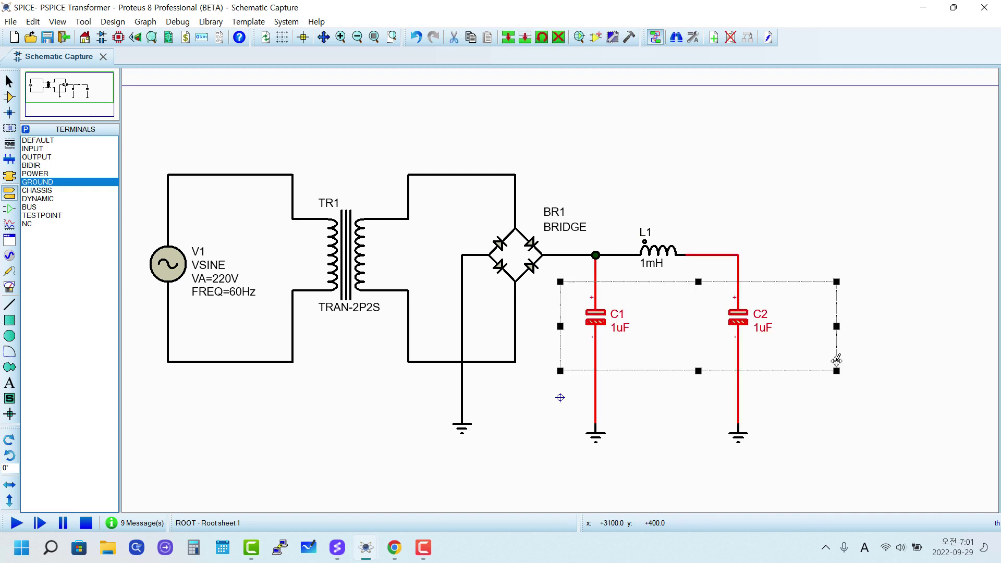
type("a")
type("value=47")
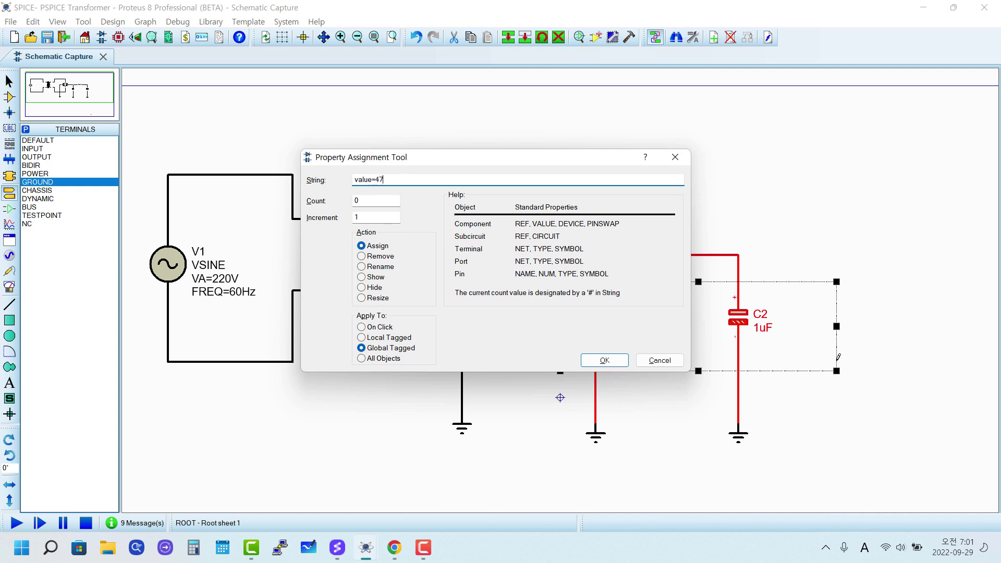
type("0u")
key("Caps_Lock")
type("F")
left_click(605, 360)
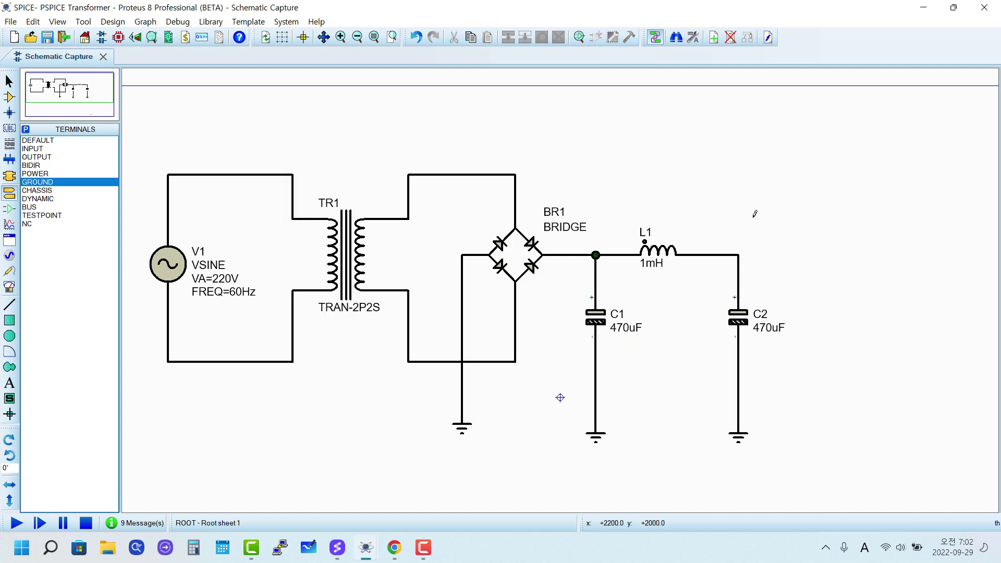
Set transformer TR1's secondary inductance to 1H
scroll(754, 214, "down", 2)
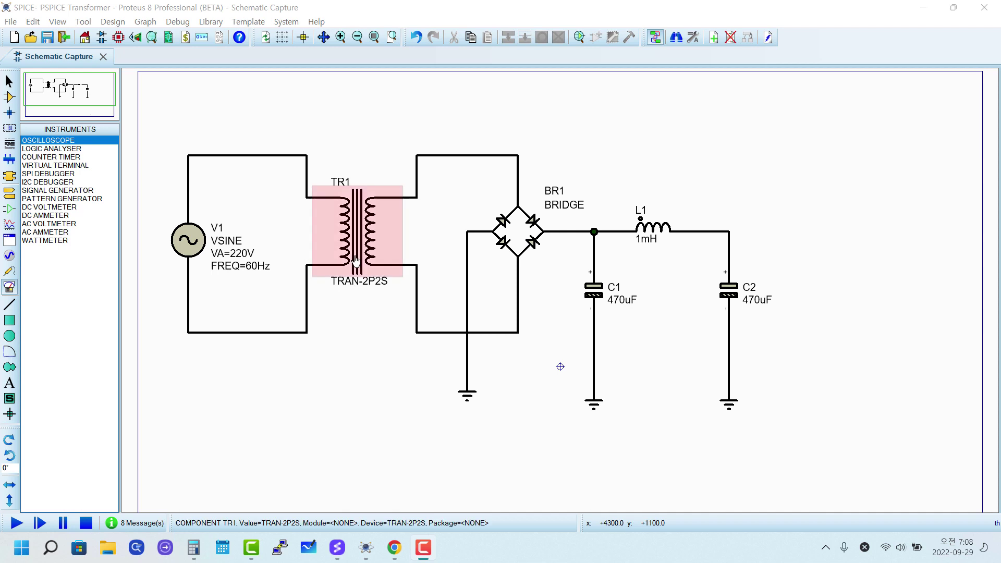
left_click(364, 229)
left_click(363, 229)
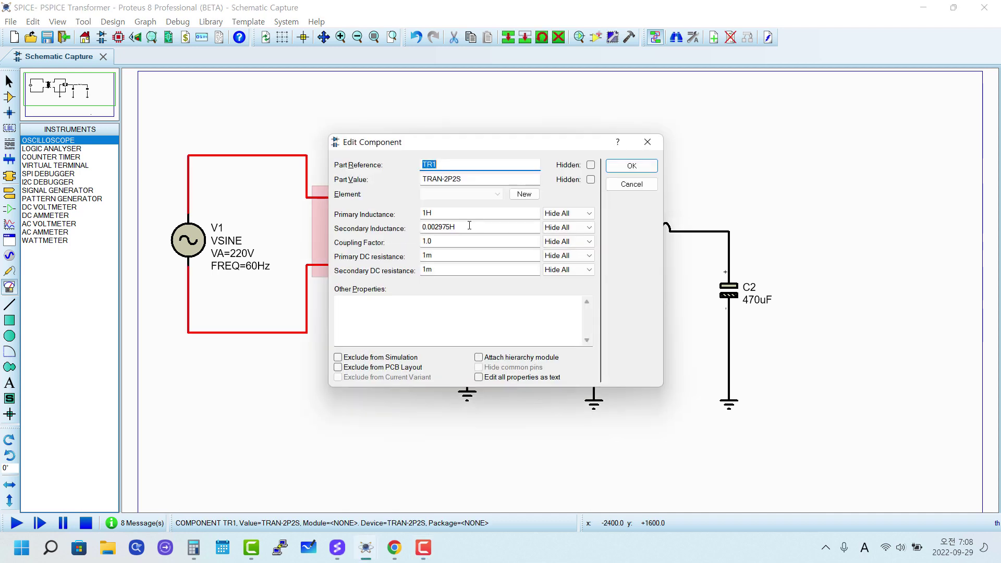
double_click(467, 227)
type("₩1h")
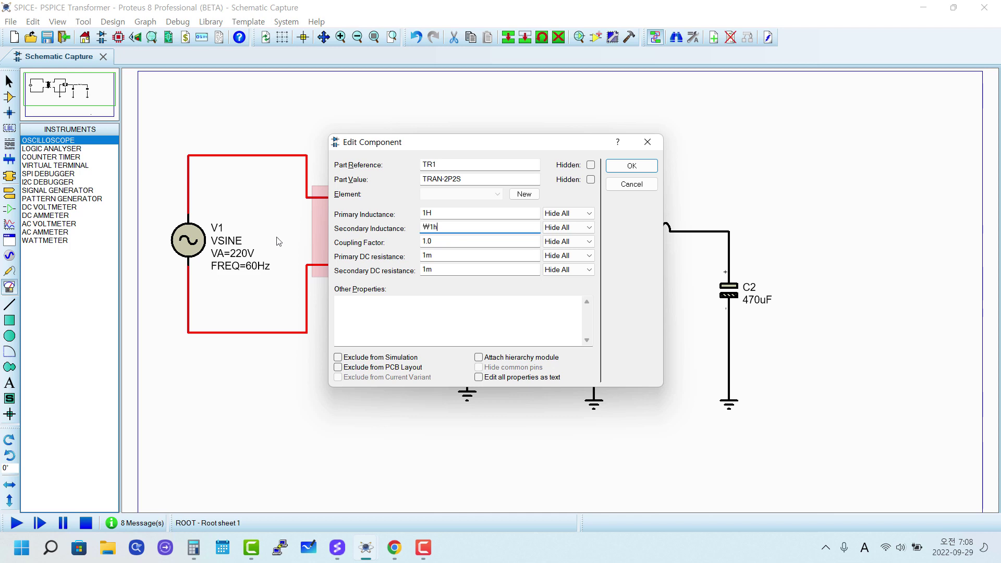
key("BackSpace")
key("BackSpace")
key("Caps_Lock")
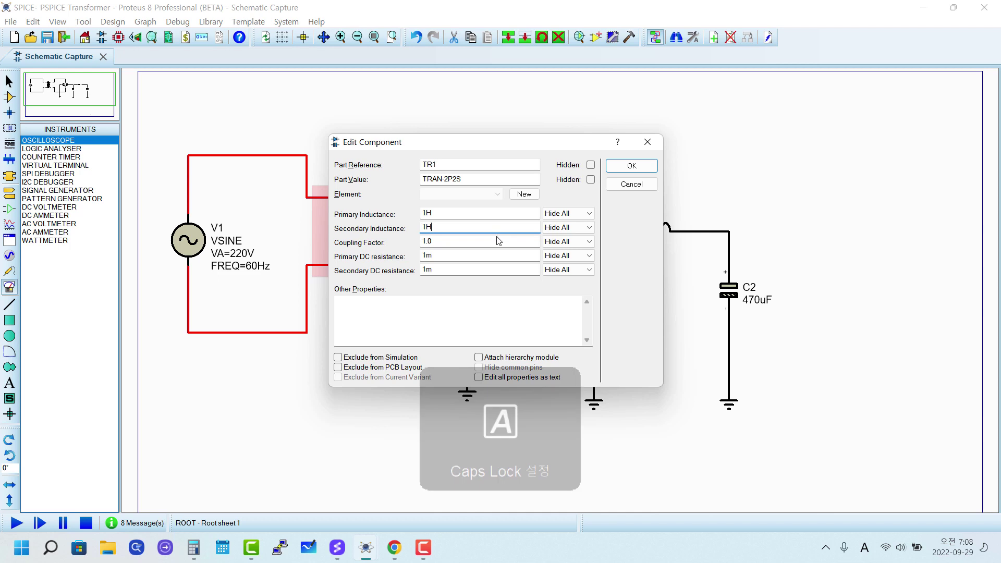
left_click(637, 167)
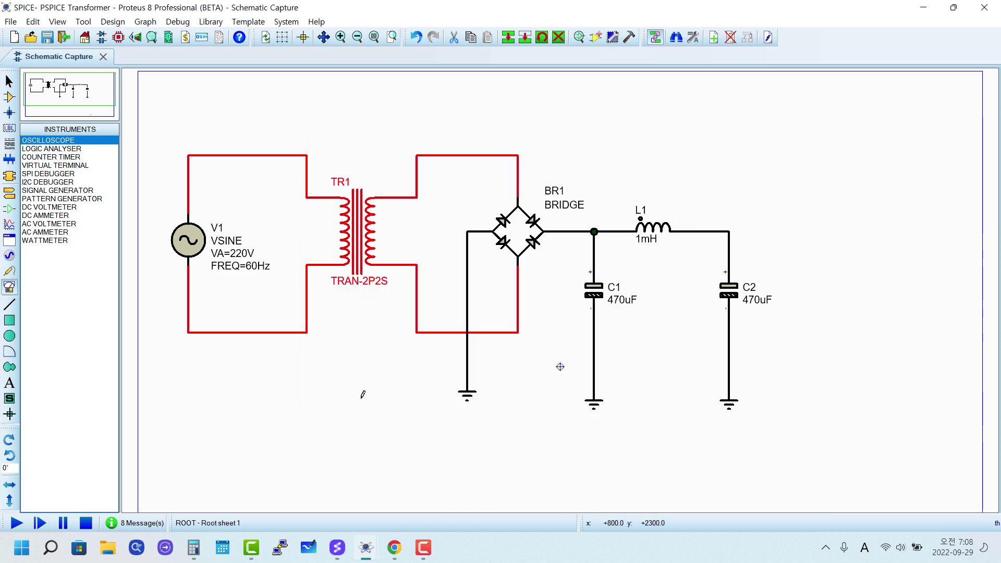
left_click(363, 395)
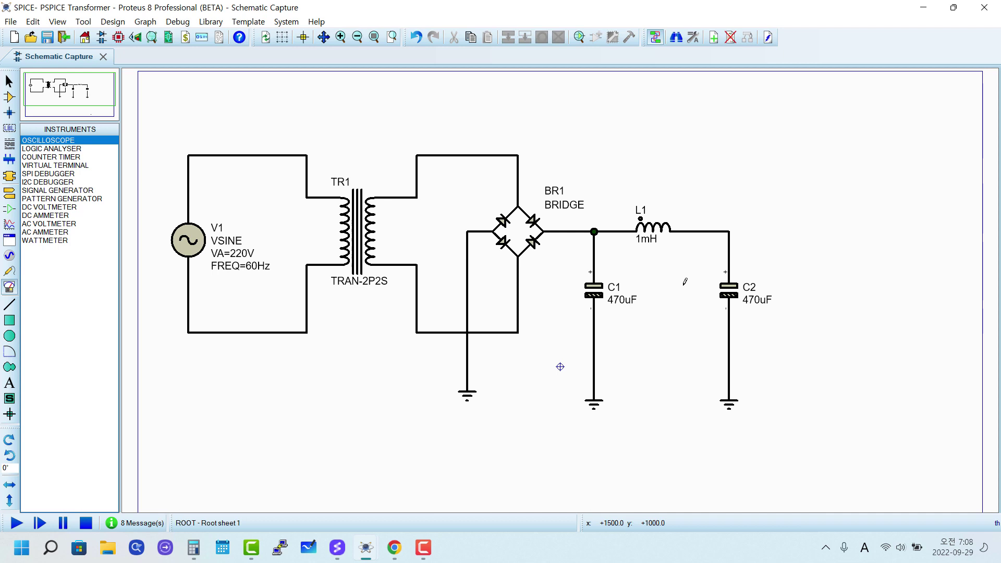
Switch to the Windows Calculator, clear the history and the old result, and compute 220 ÷ 12
left_click(203, 556)
left_click(942, 437)
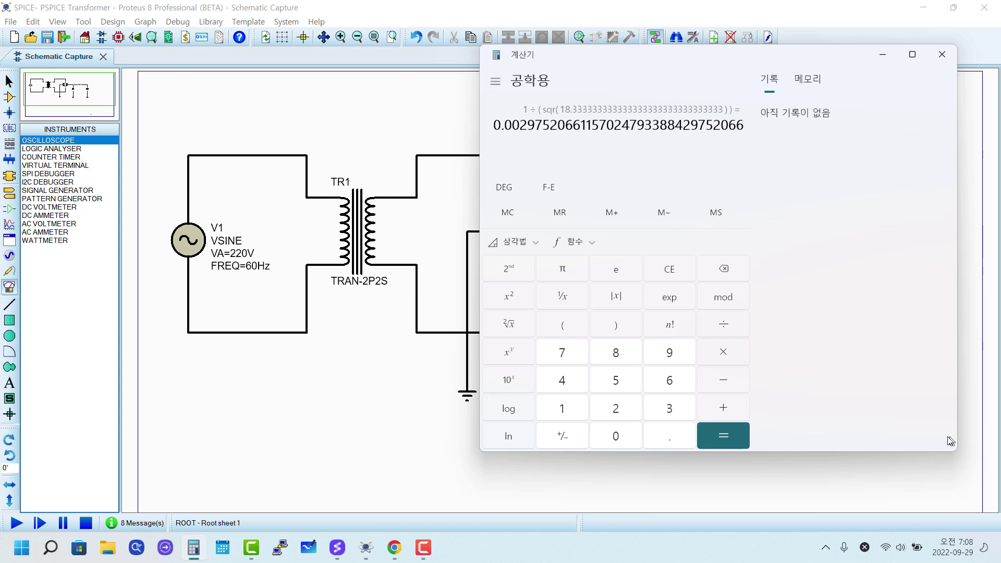
left_click(669, 272)
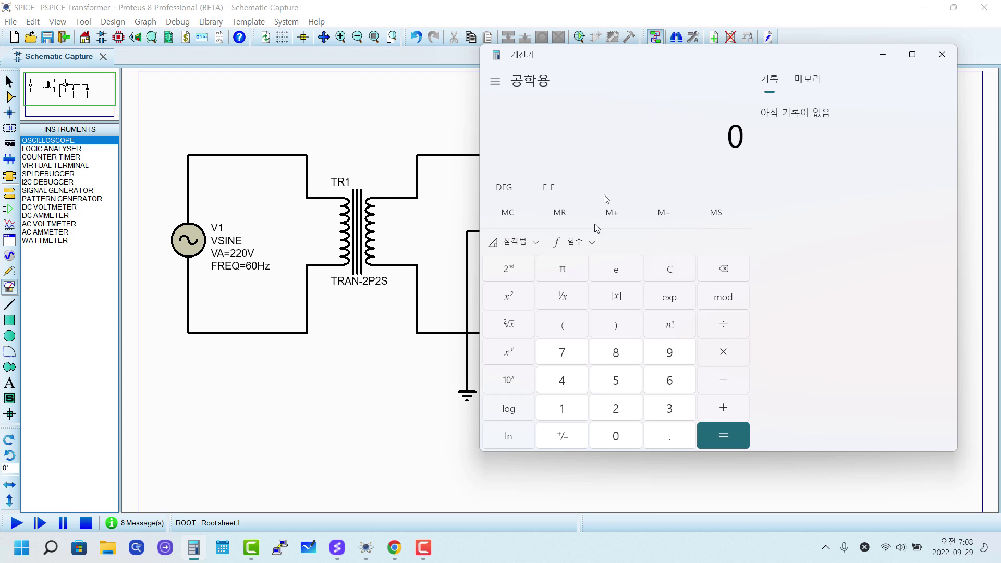
left_click(628, 414)
left_click(628, 414)
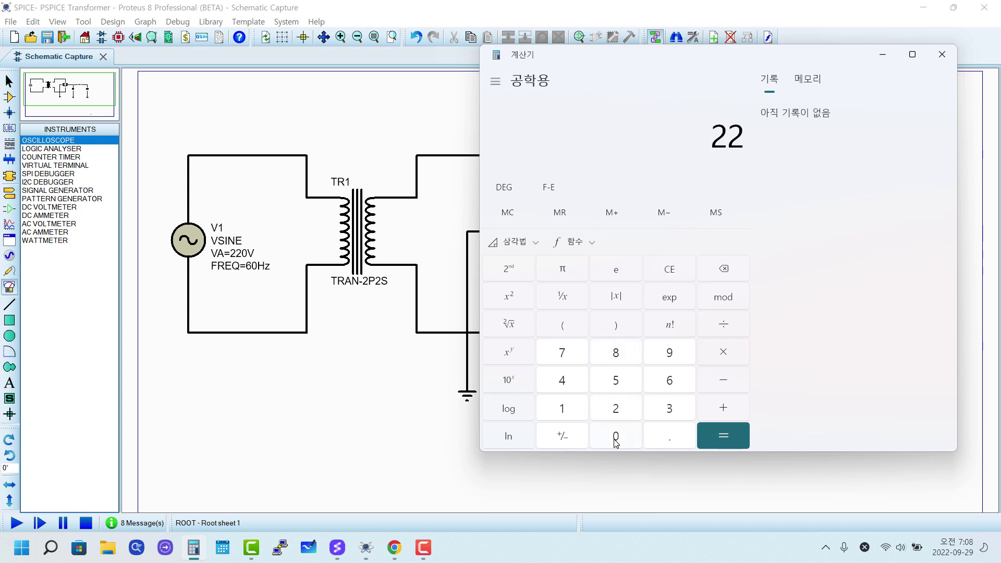
left_click(617, 441)
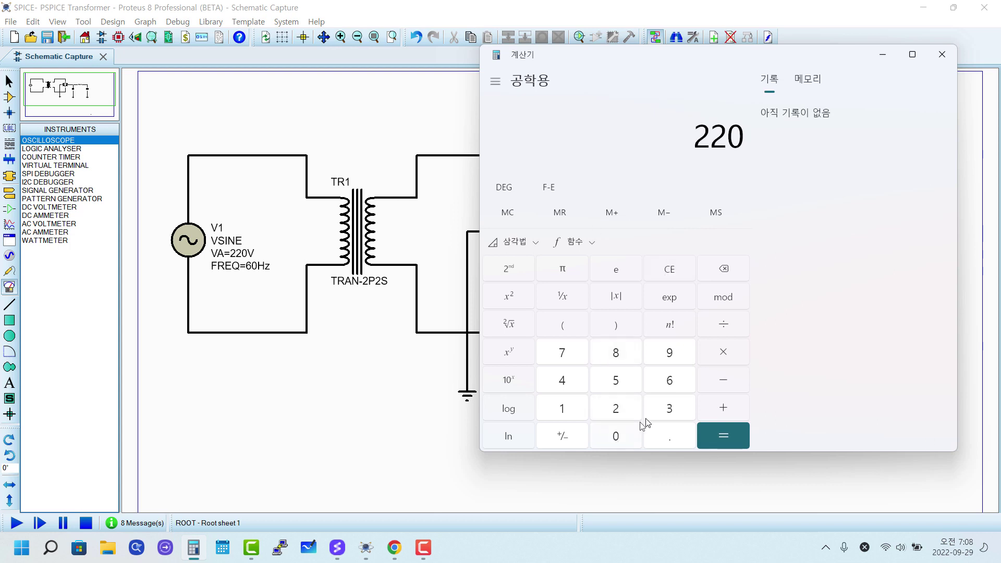
left_click(564, 409)
left_click(613, 414)
left_click(706, 437)
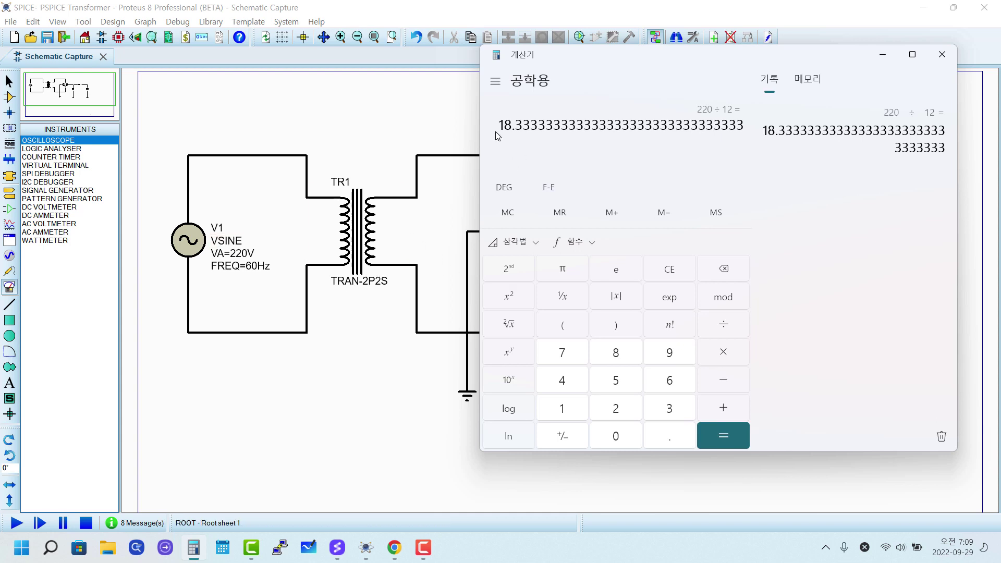
Store the 220 ÷ 12 quotient in the calculator's memory and compute 1 divided by the square of the recalled value
left_click(508, 213)
left_click(611, 213)
left_click(566, 414)
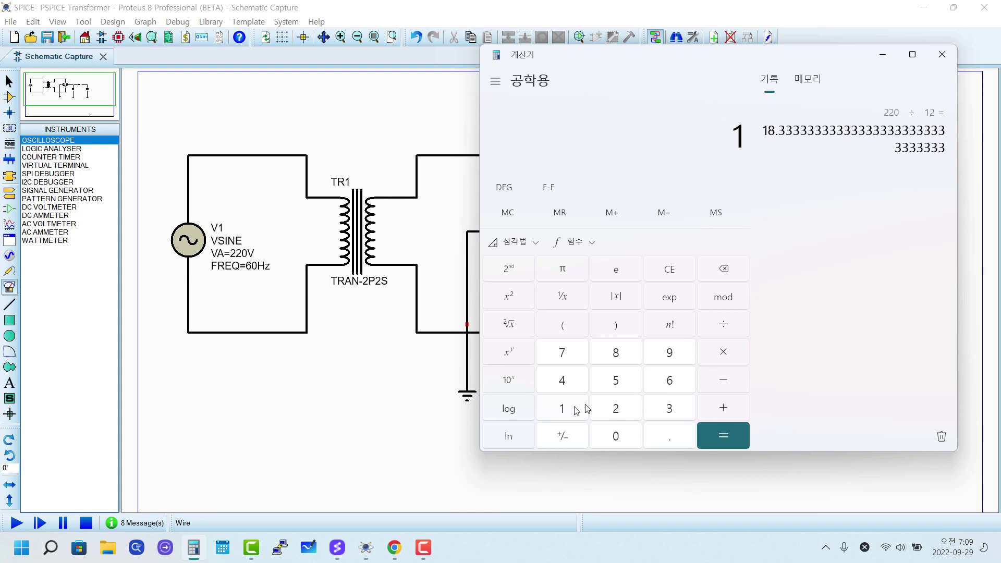
left_click(725, 324)
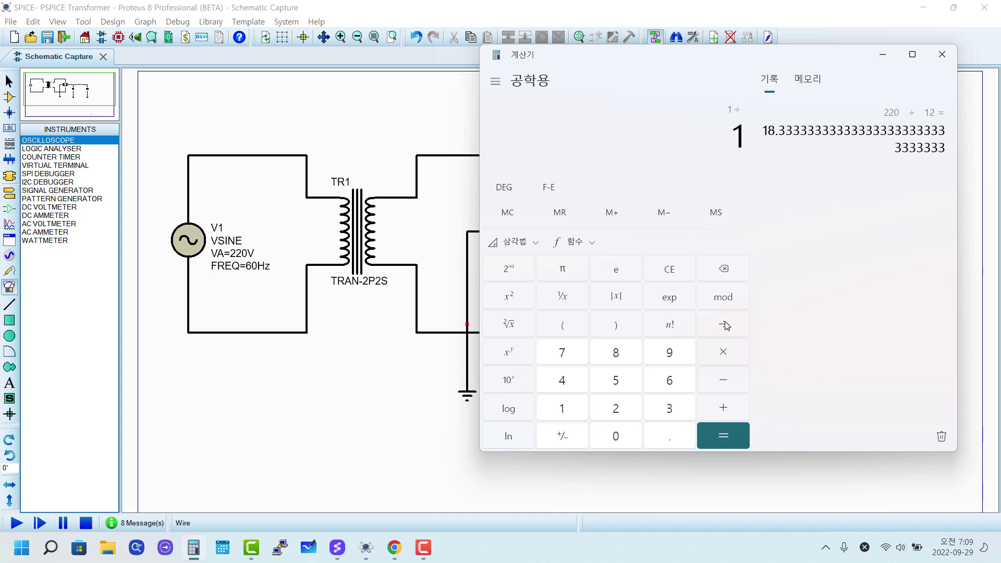
left_click(565, 328)
left_click(569, 217)
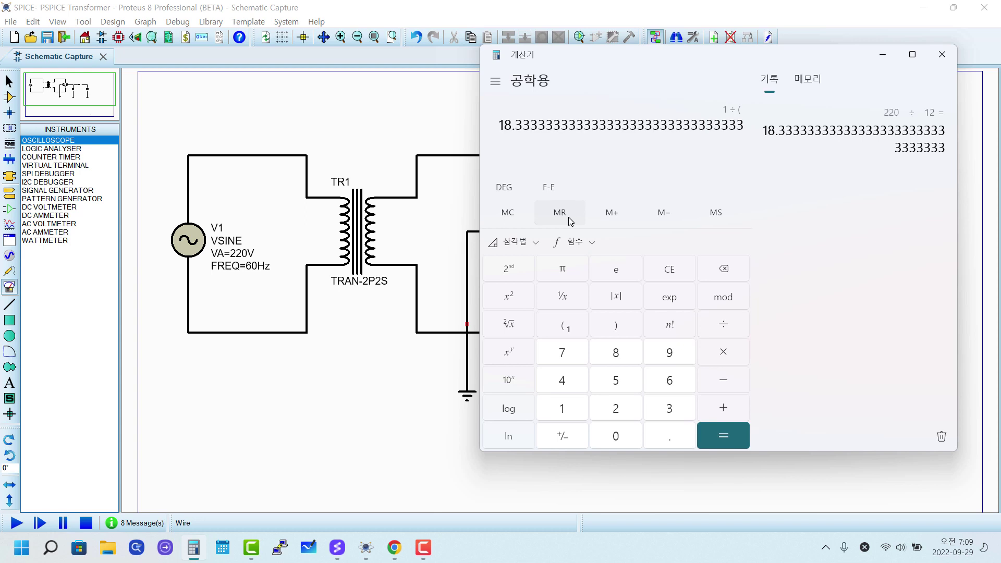
left_click(514, 297)
left_click(625, 327)
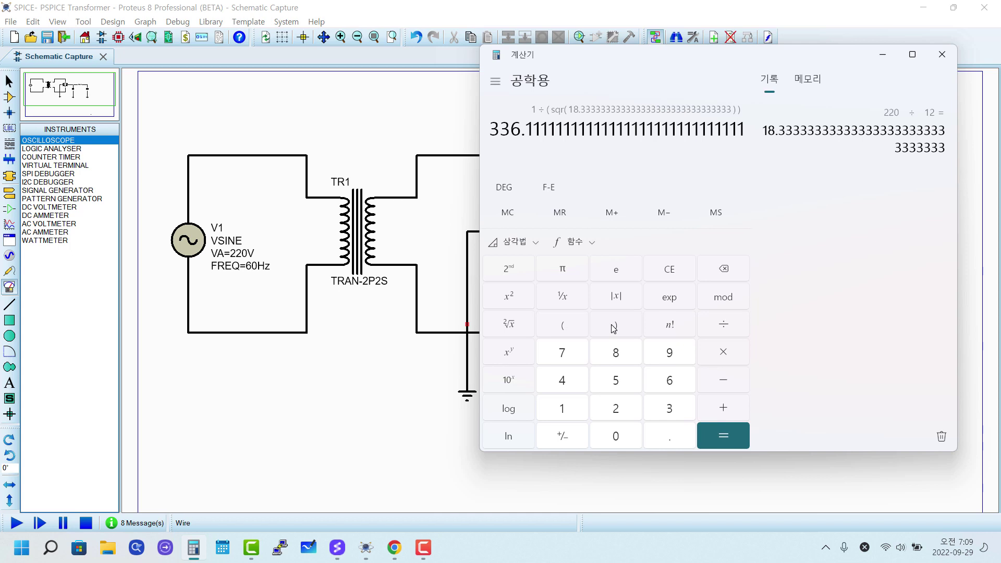
left_click(731, 434)
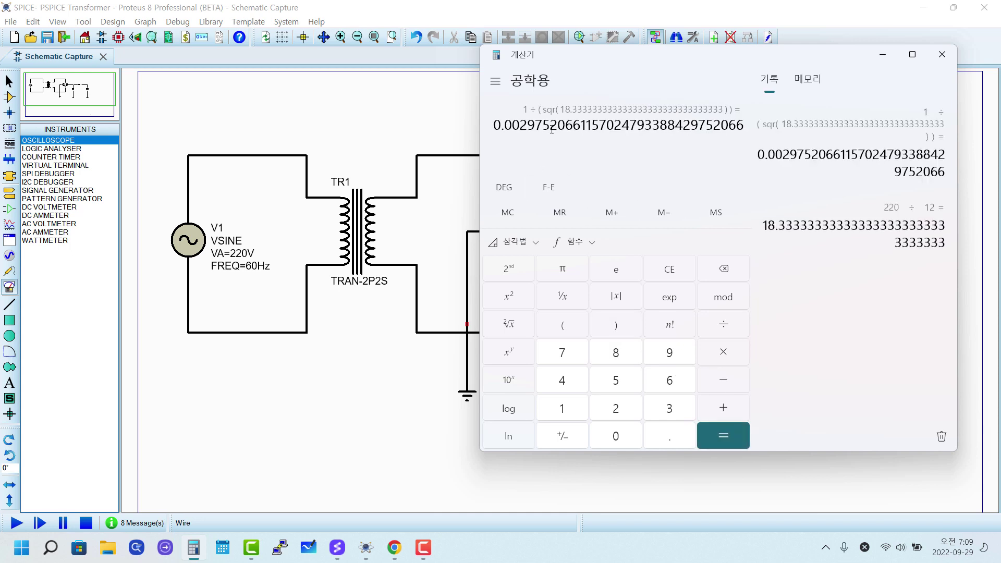
Copy the digits 0.002975 from the calculator's result and minimise the calculator
left_click_drag(551, 130, 493, 136)
right_click(529, 126)
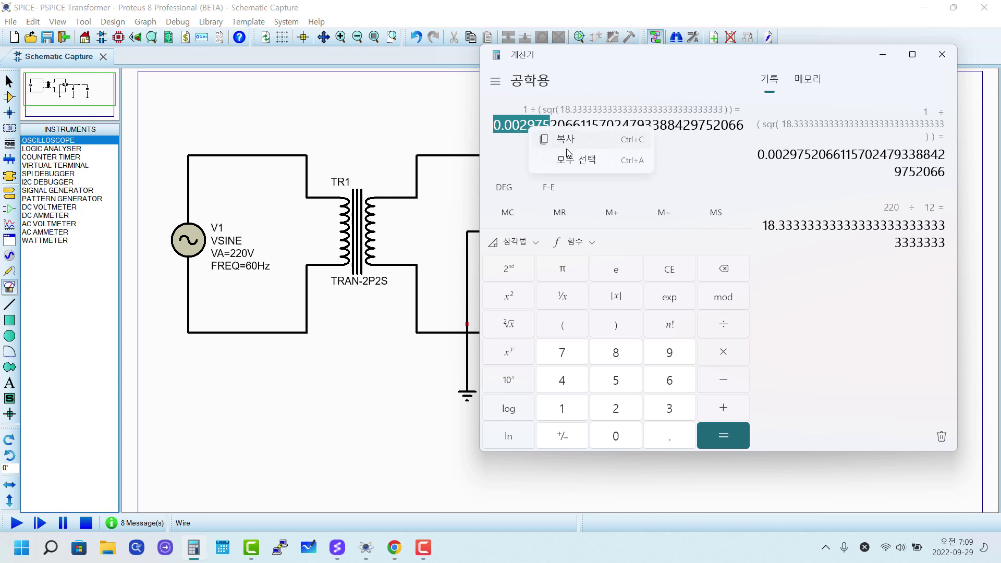
left_click(568, 140)
left_click(884, 55)
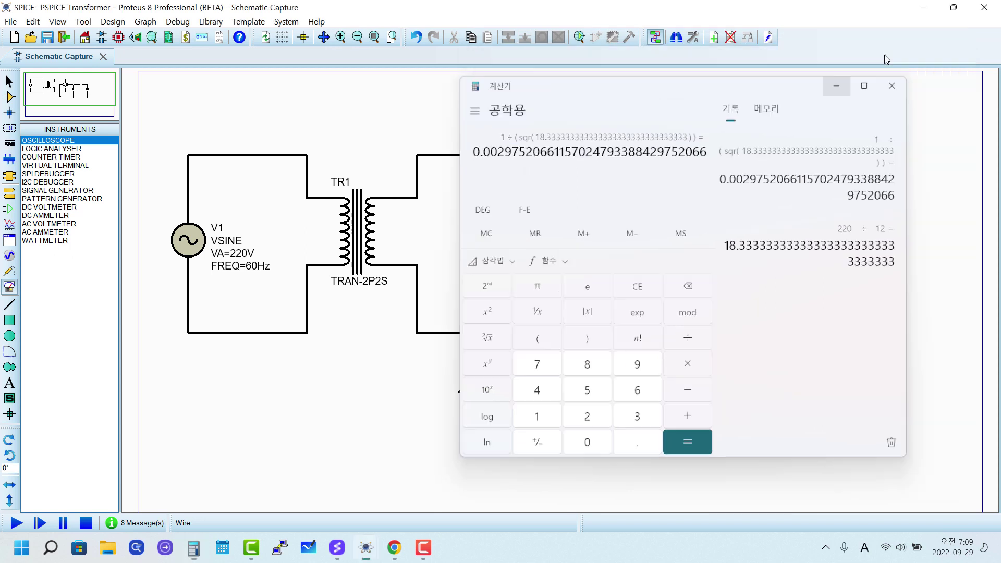
Set transformer TR1's secondary inductance to 0.002975H by replacing the number with the copied value
left_click(360, 232)
left_click(360, 232)
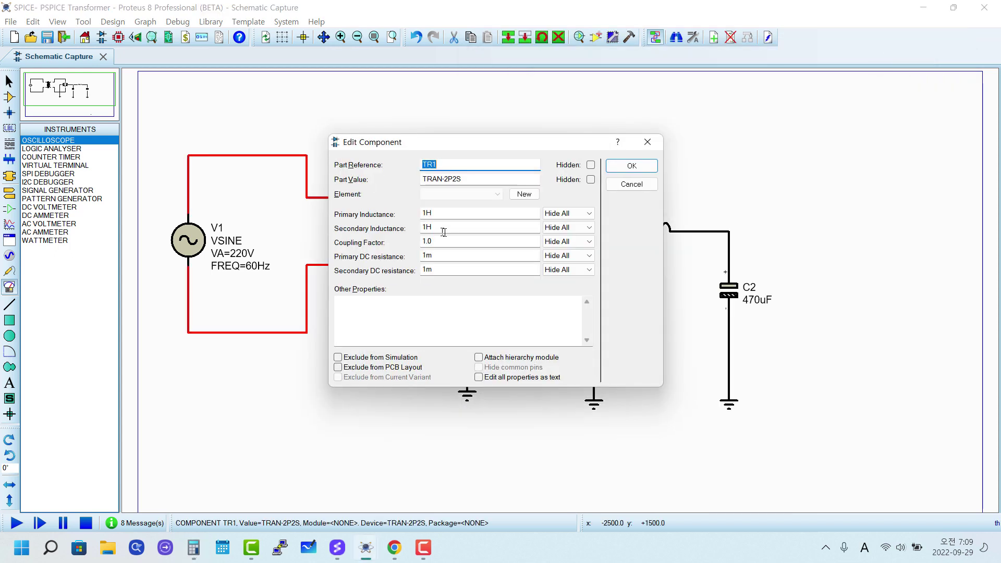
left_click_drag(427, 229, 372, 237)
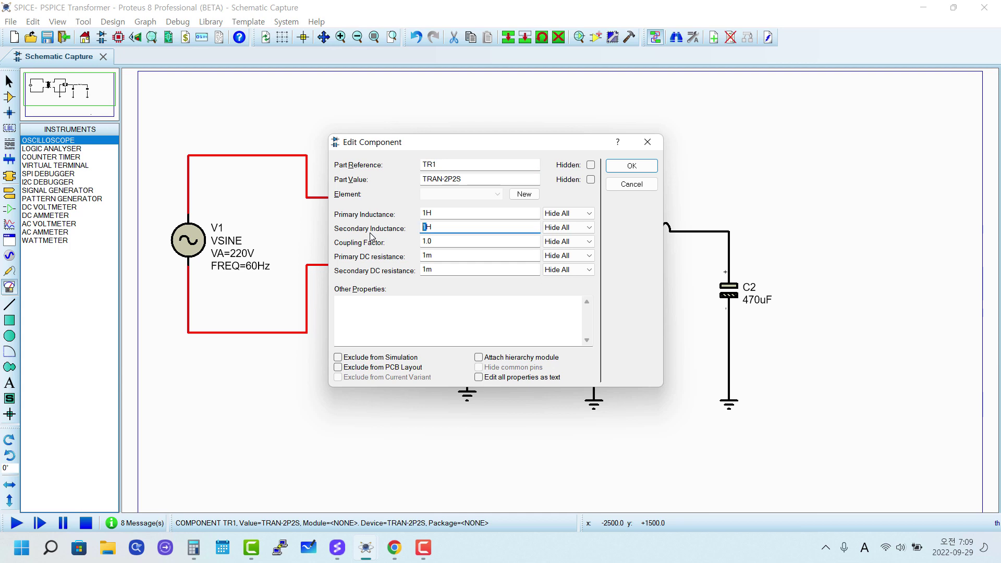
key("ctrl+v")
left_click(492, 228)
left_click(630, 166)
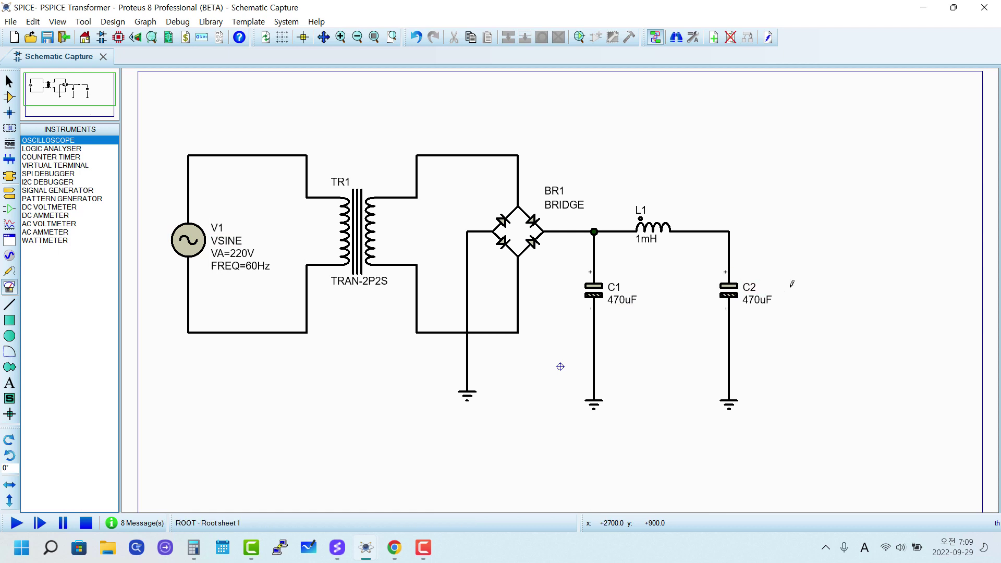
left_click_drag(298, 113, 412, 363)
left_click(420, 464)
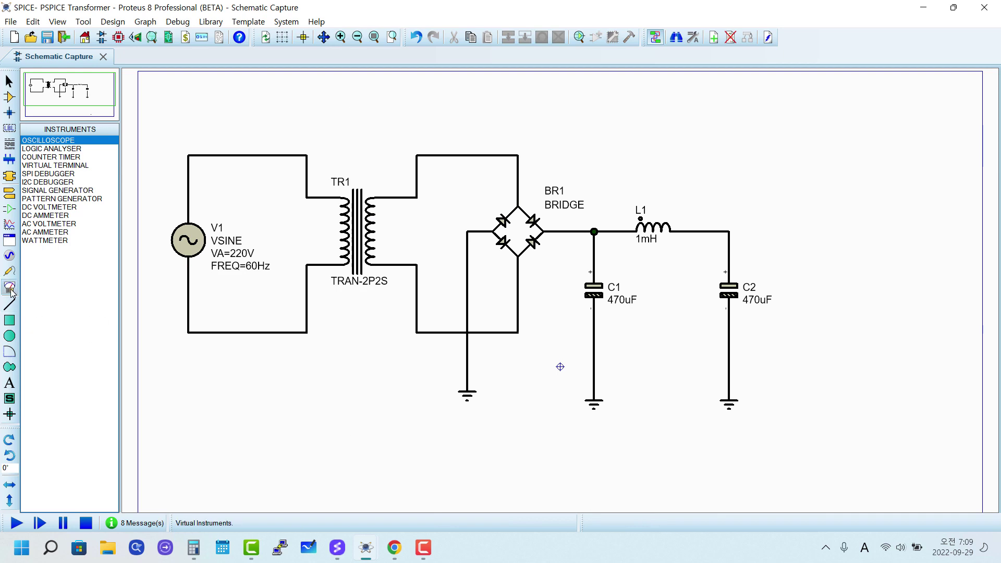
Place a DC VOLTMETER beside C2 and wire it across the capacitor, positive to the L1–C2 node and negative to C2's ground wire
left_click(49, 207)
left_click(814, 295)
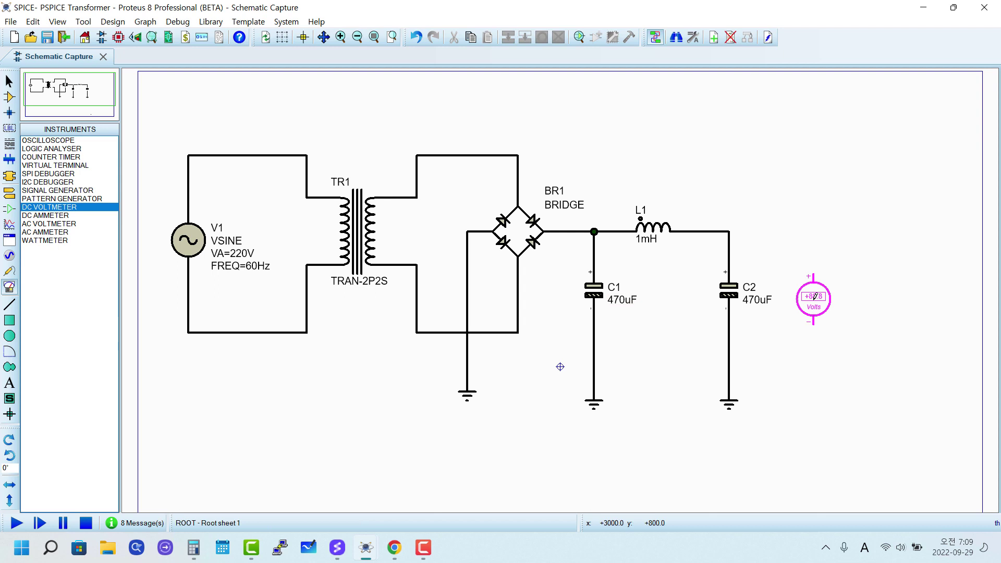
left_click(814, 298)
left_click(813, 275)
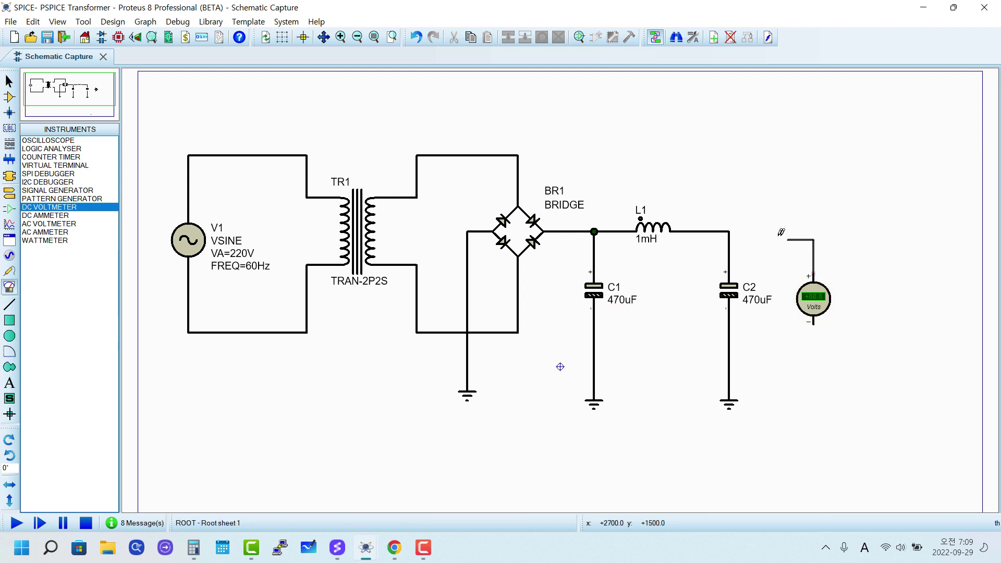
left_click(729, 232)
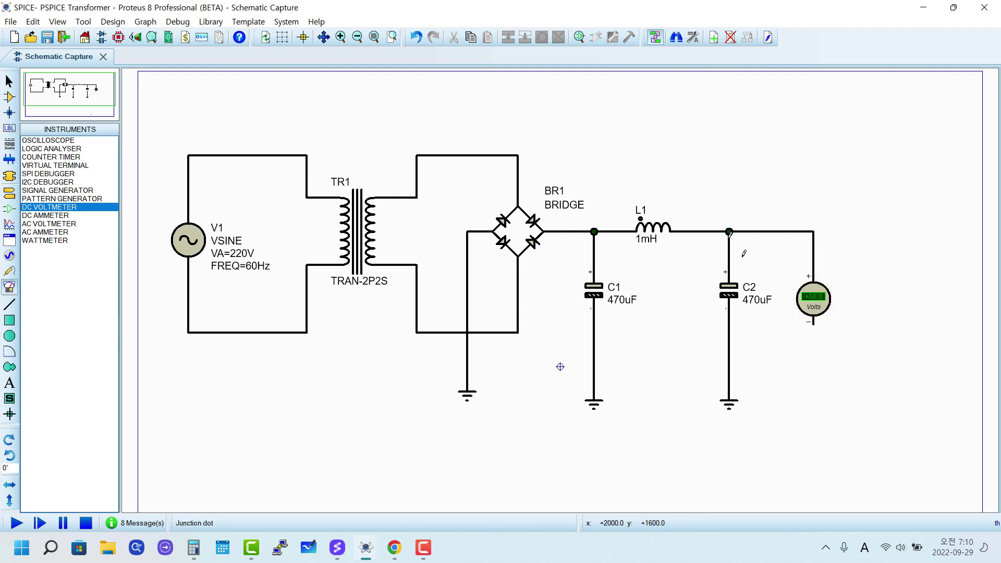
left_click(814, 322)
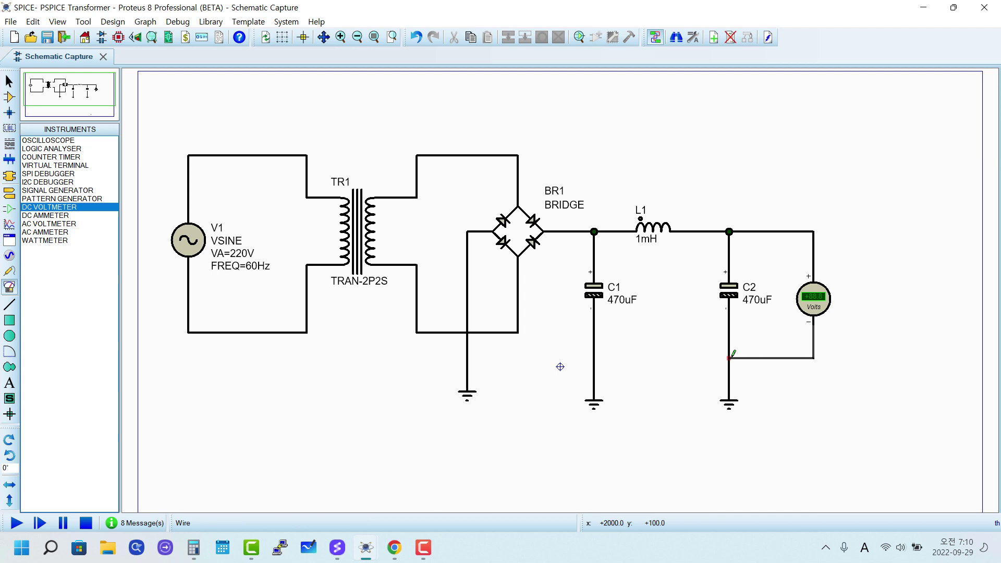
left_click(730, 358)
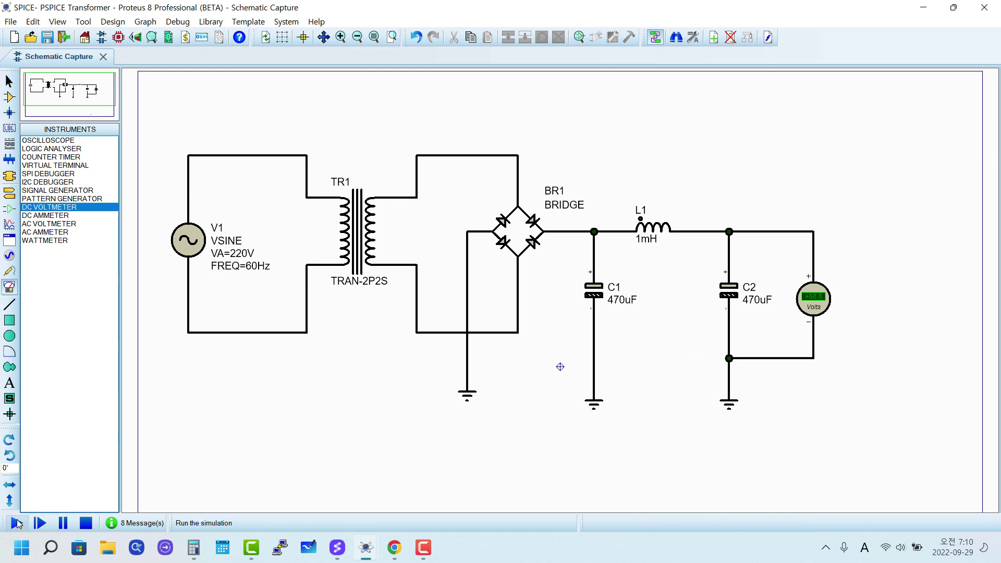
Check the Animated Circuits Configuration options, run the simulation to read the output on the DC voltmeter, and stop it
left_click(287, 22)
left_click(326, 146)
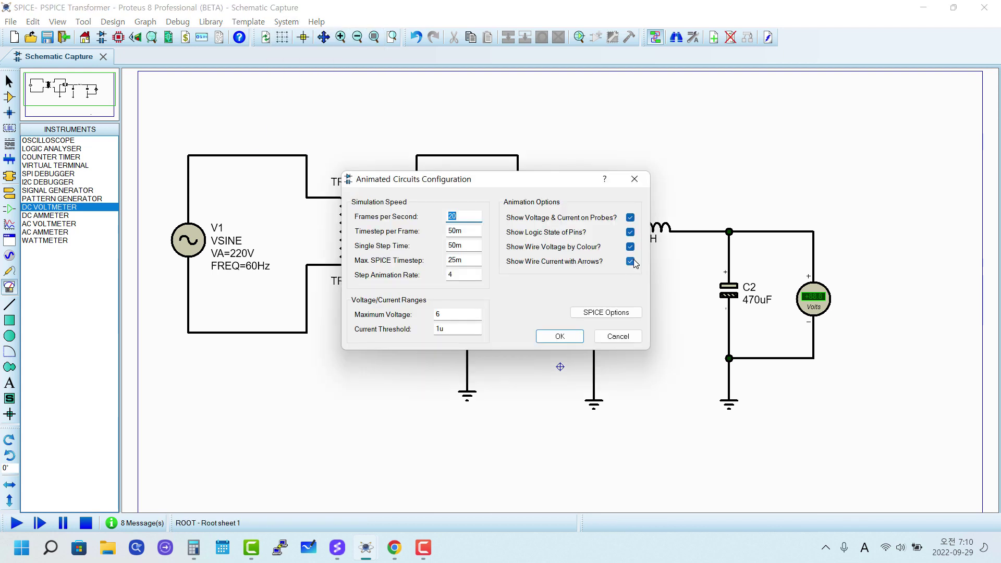
left_click(560, 336)
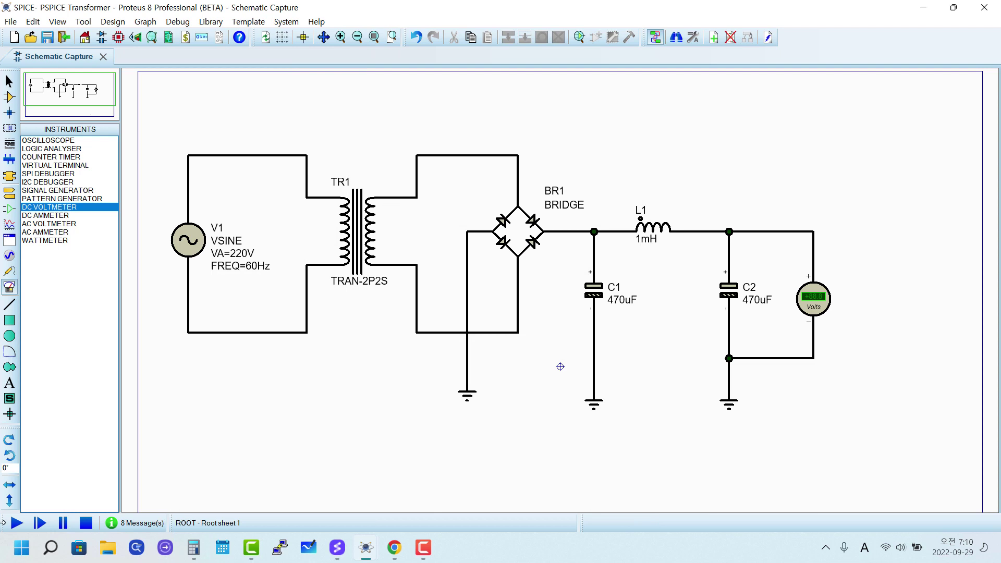
left_click(16, 523)
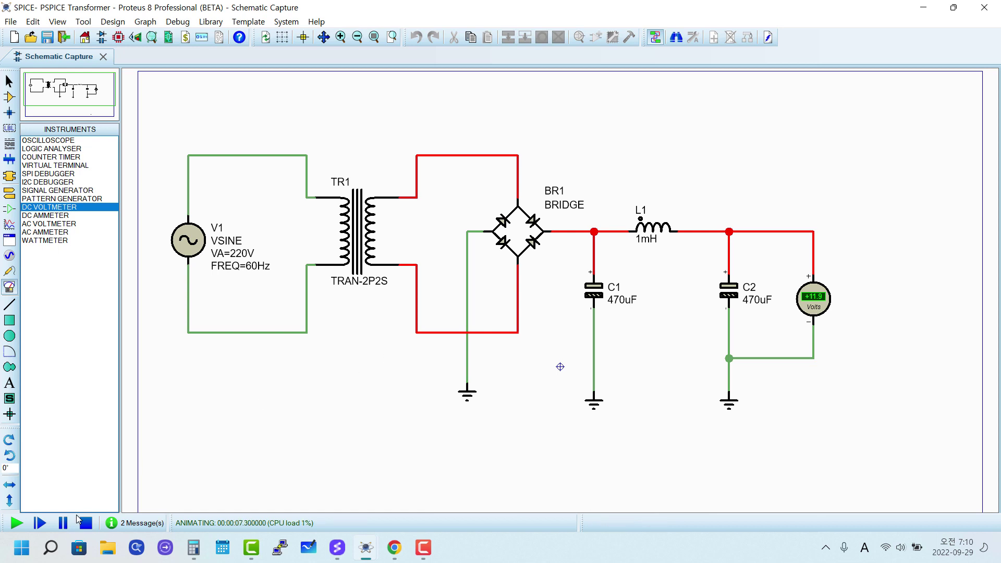
key("shift+Pause")
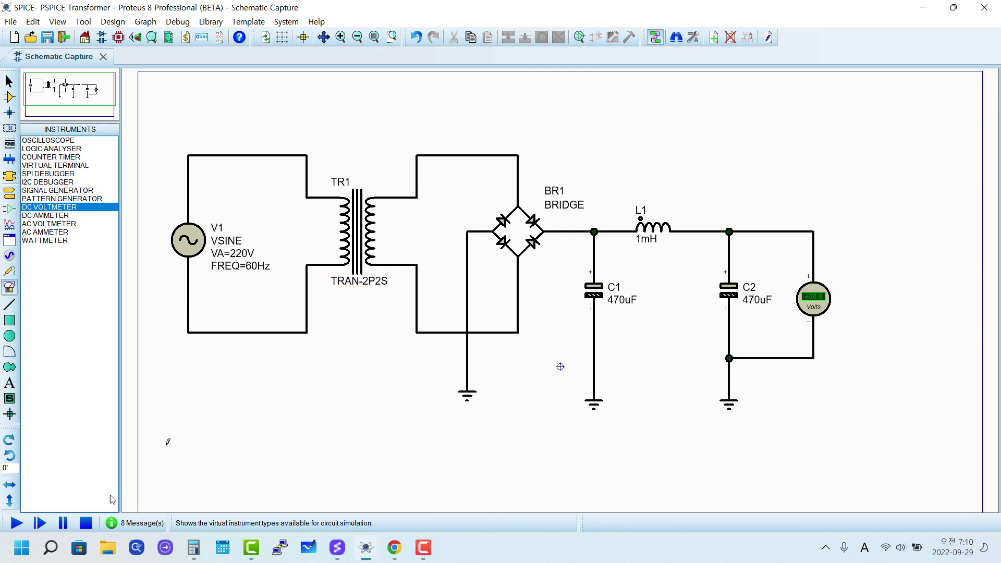
Review transformer TR1's primary and secondary inductance settings and leave its properties without changing them
left_click(369, 231)
left_click(368, 230)
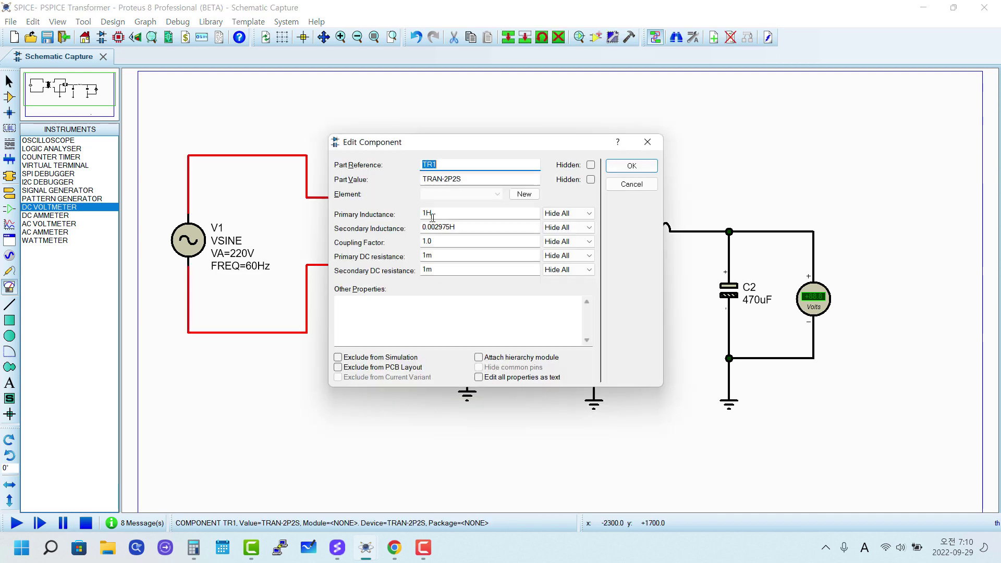
double_click(462, 212)
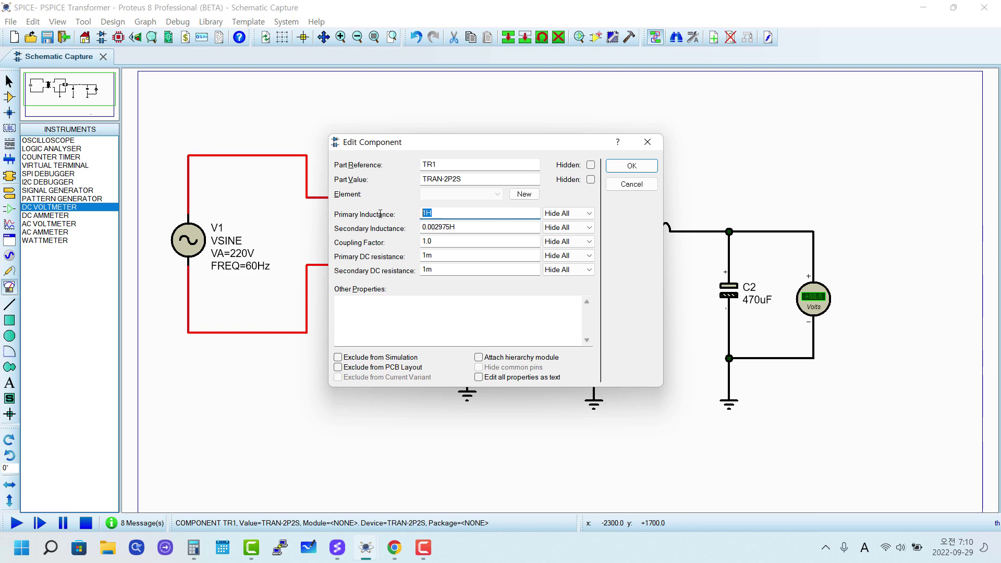
double_click(479, 226)
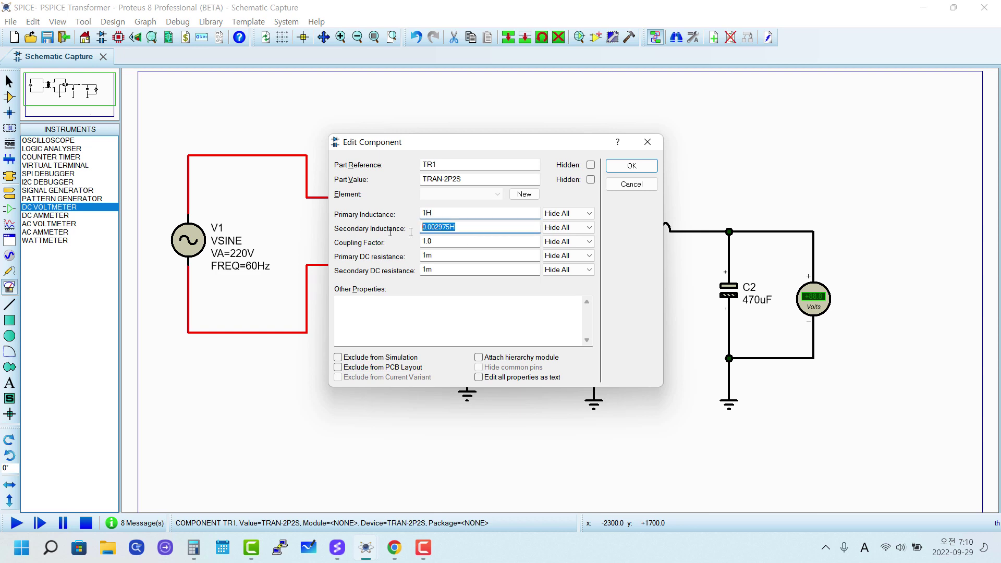
double_click(443, 214)
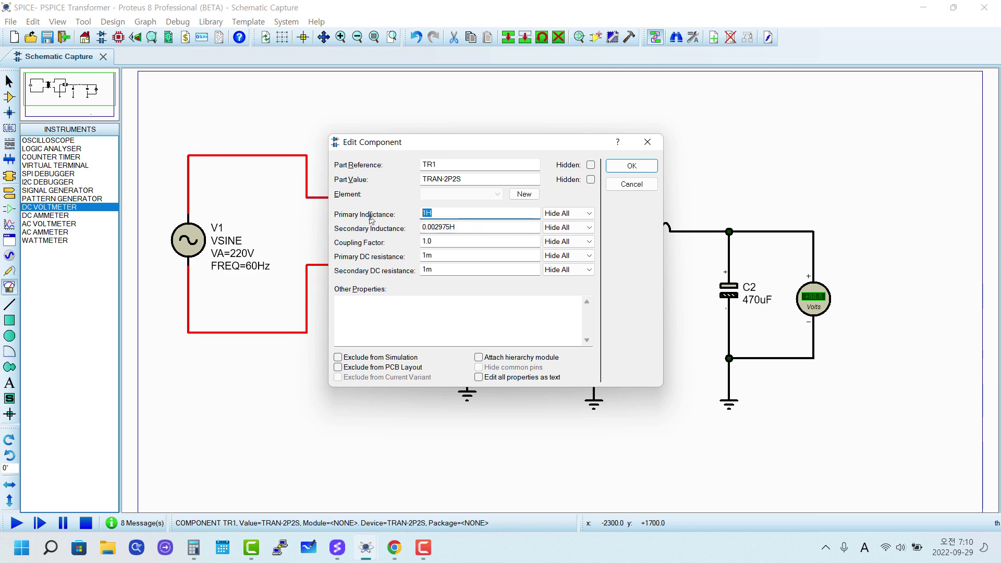
double_click(476, 228)
double_click(449, 215)
left_click(632, 185)
Switch to the other Proteus project and examine its notes on the turns ratio, secondary inductance and peak voltage calculations
left_click(378, 391)
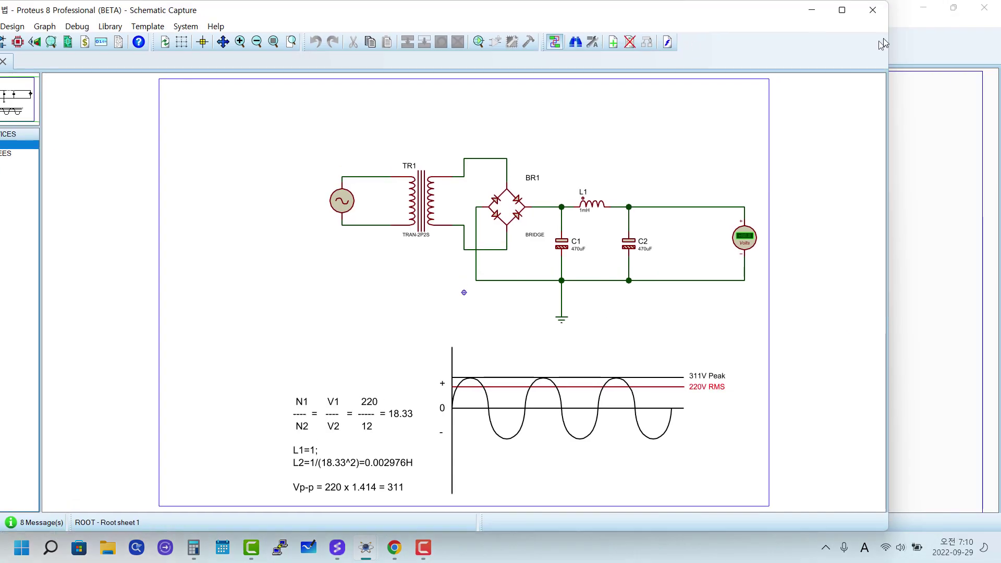
left_click(842, 10)
scroll(559, 295, "up", 5)
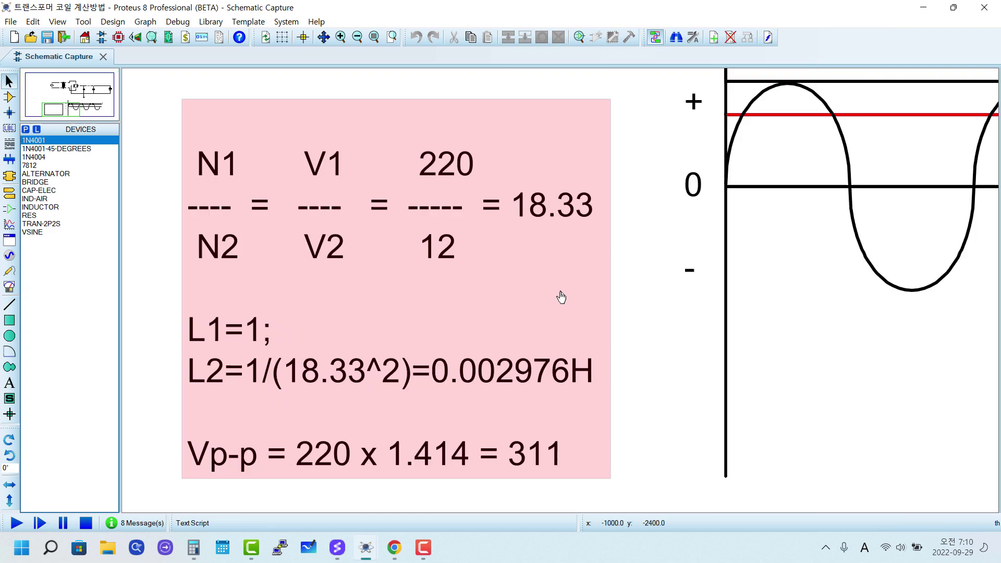
scroll(560, 286, "down", 1)
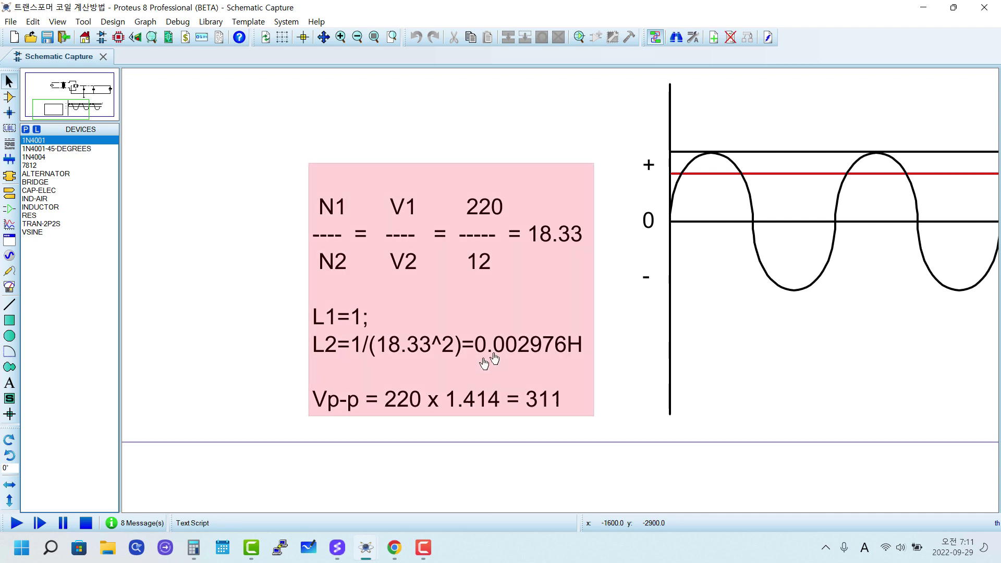
scroll(693, 324, "down", 2)
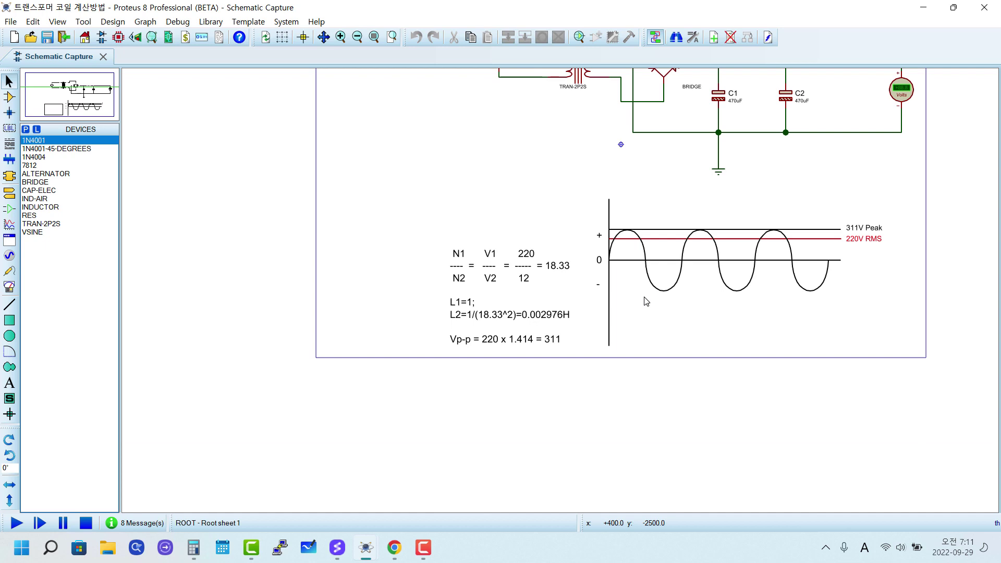
scroll(647, 302, "down", 1)
scroll(589, 136, "up", 3)
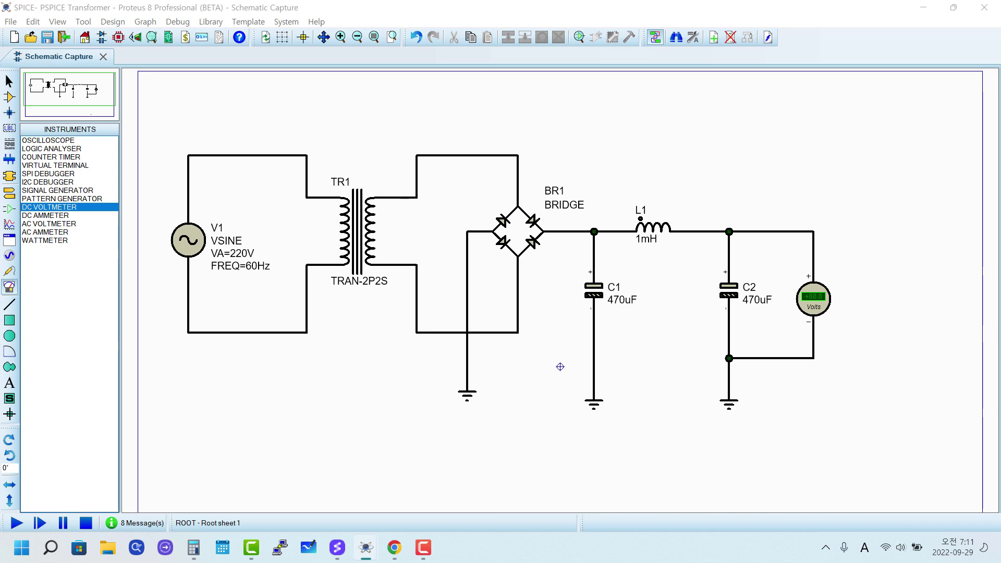
Run the rectifier simulation again to check the DC voltmeter reading and stop it
left_click(16, 523)
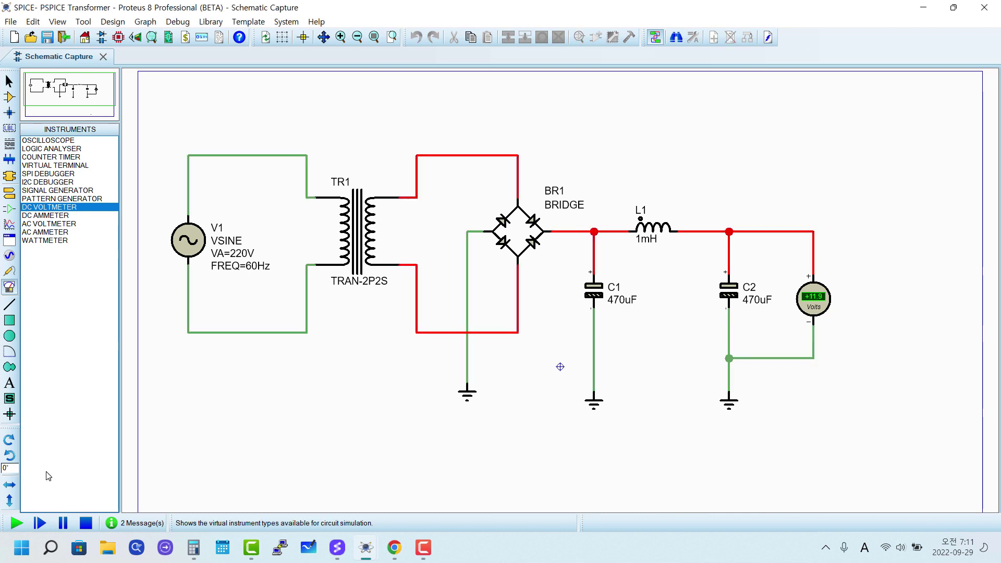
left_click(85, 524)
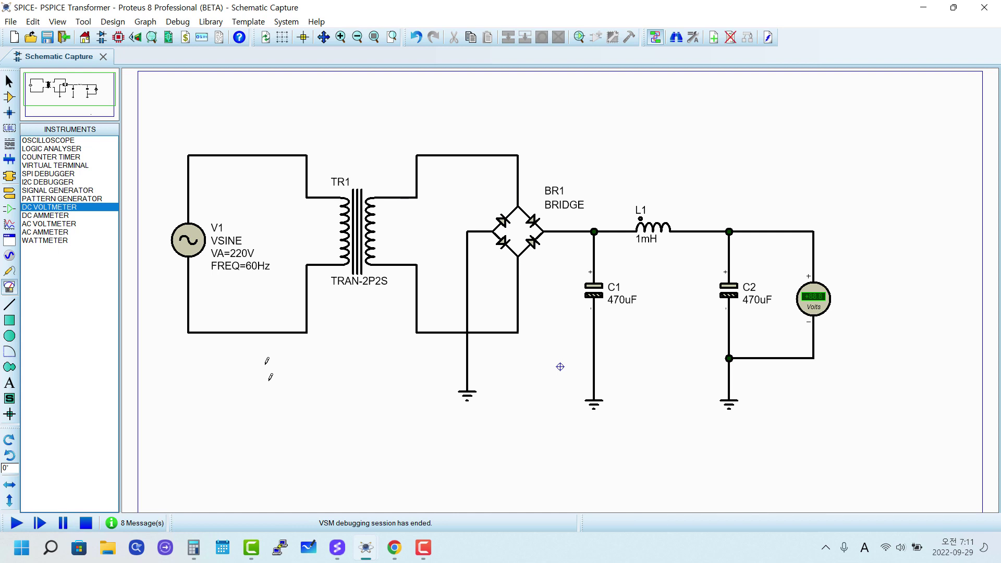
Place an XFMR transformer in the empty area below TR1
left_click(10, 96)
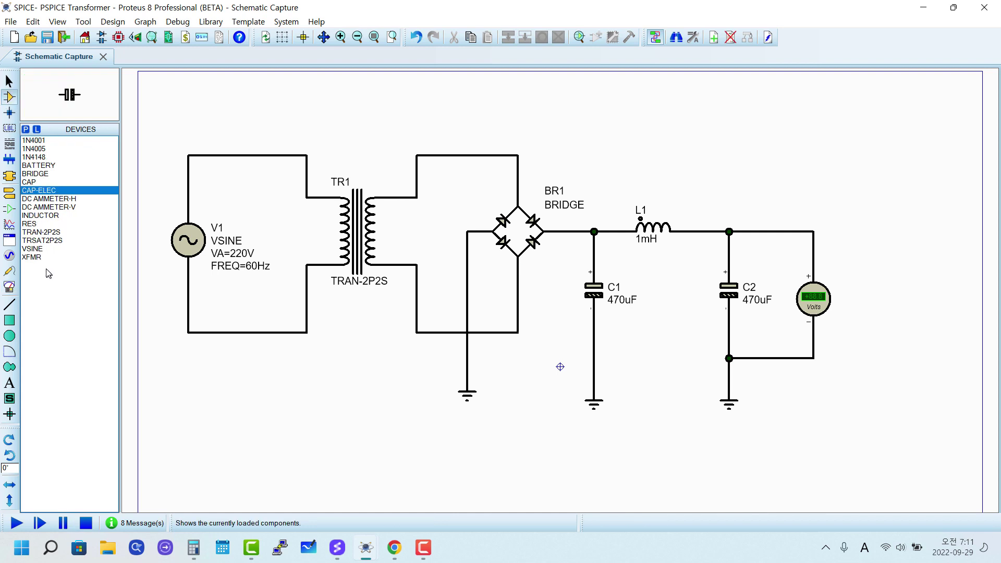
left_click(33, 257)
key("F7")
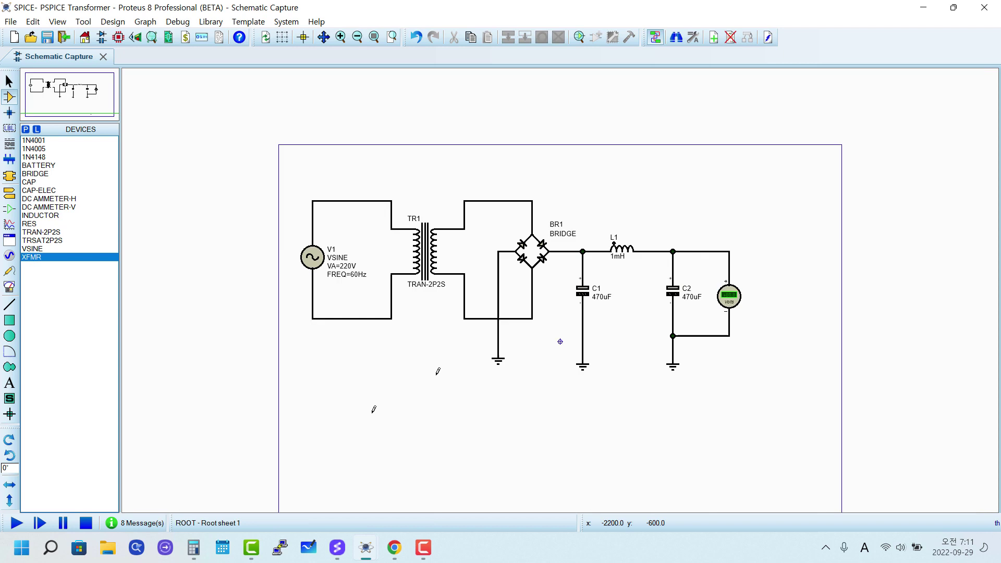
left_click(458, 386)
left_click(458, 390)
scroll(490, 365, "up", 2)
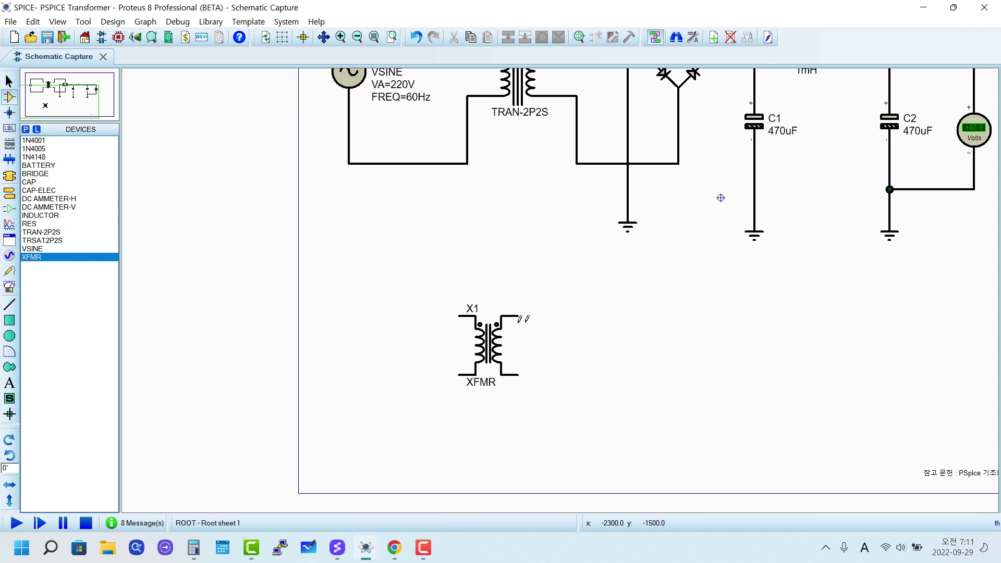
Place a TRAN-2P2S transformer in the empty area beside X1
left_click(41, 232)
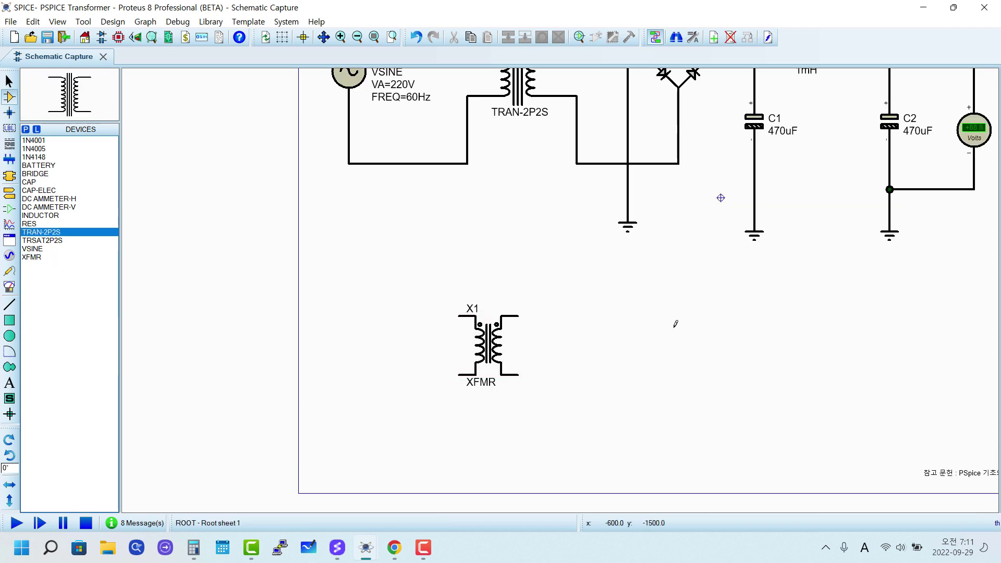
left_click(652, 426)
left_click(651, 395)
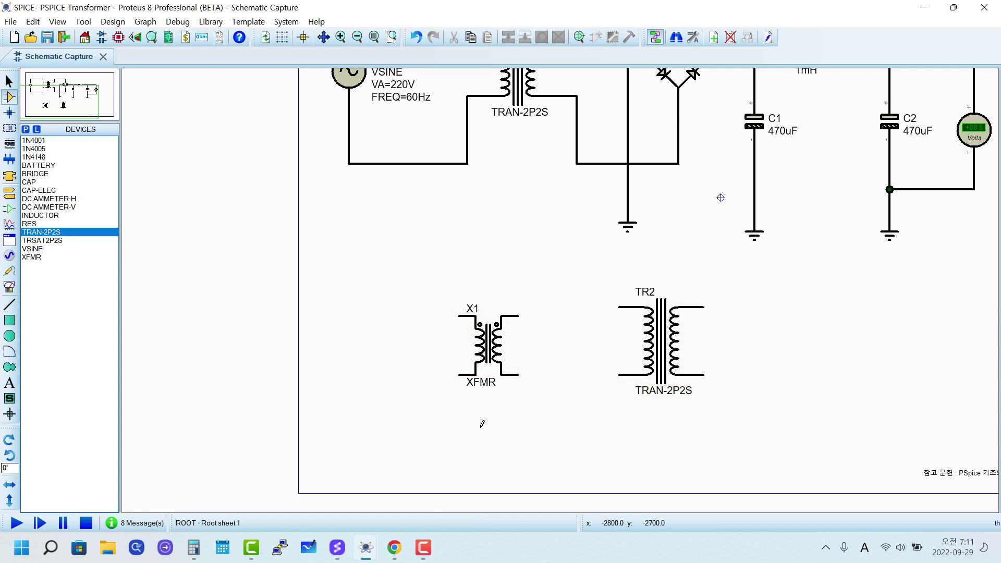
Inspect the turns ratio setting of transformer X1 and leave its properties unchanged
left_click_drag(425, 261, 556, 425)
left_click(611, 447)
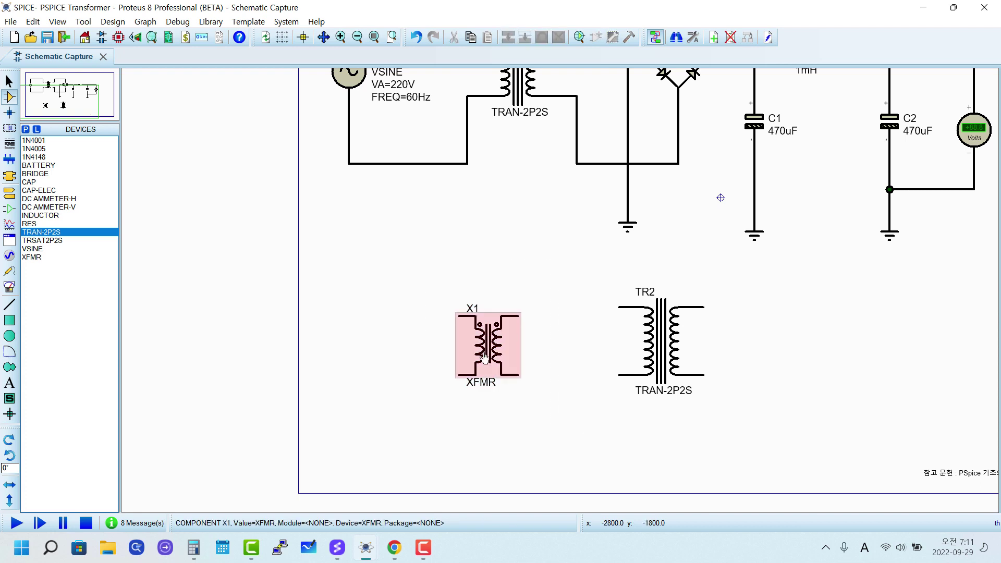
double_click(510, 358)
double_click(434, 223)
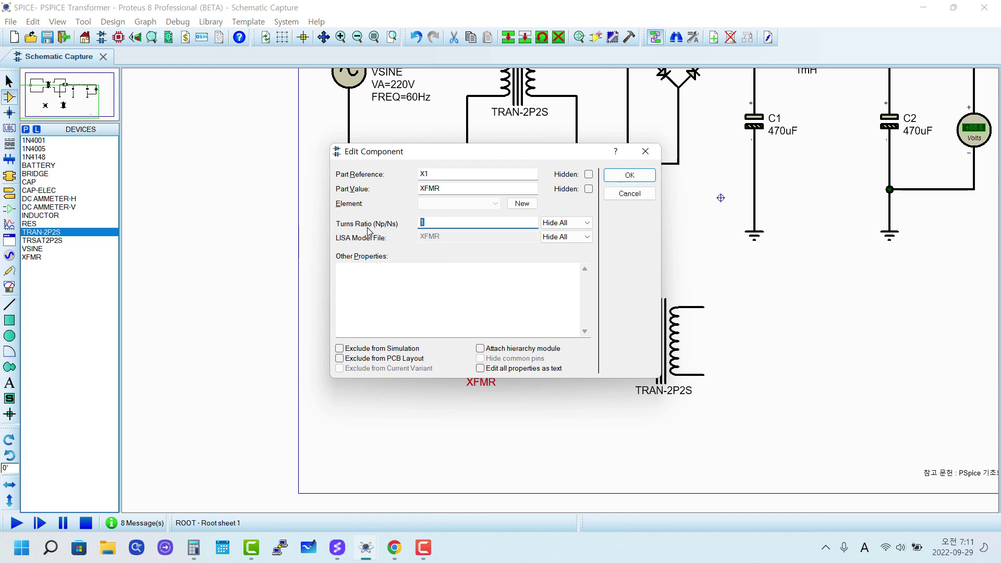
left_click(629, 194)
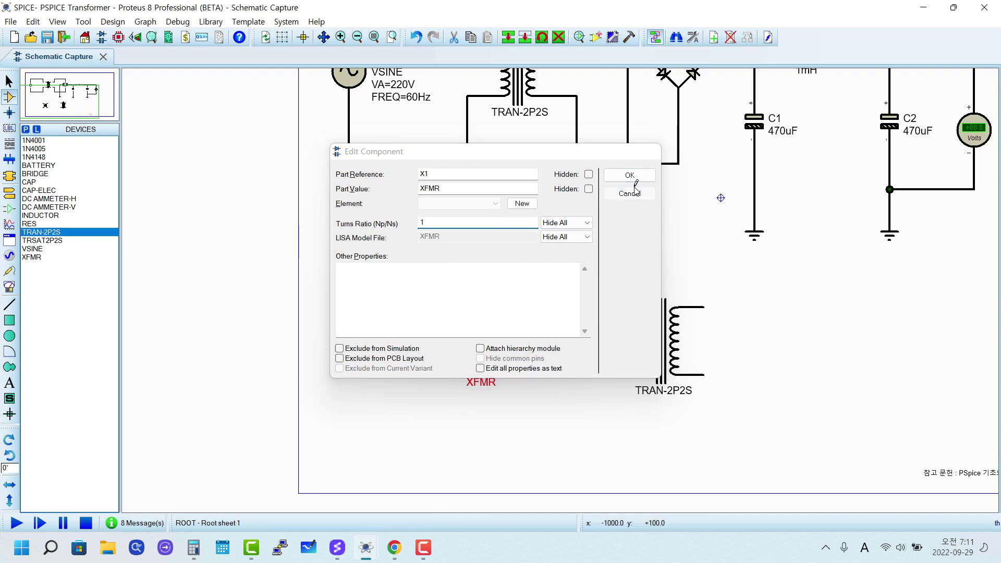
Inspect the primary and secondary inductance settings of transformer TR2 and leave its properties unchanged
double_click(660, 342)
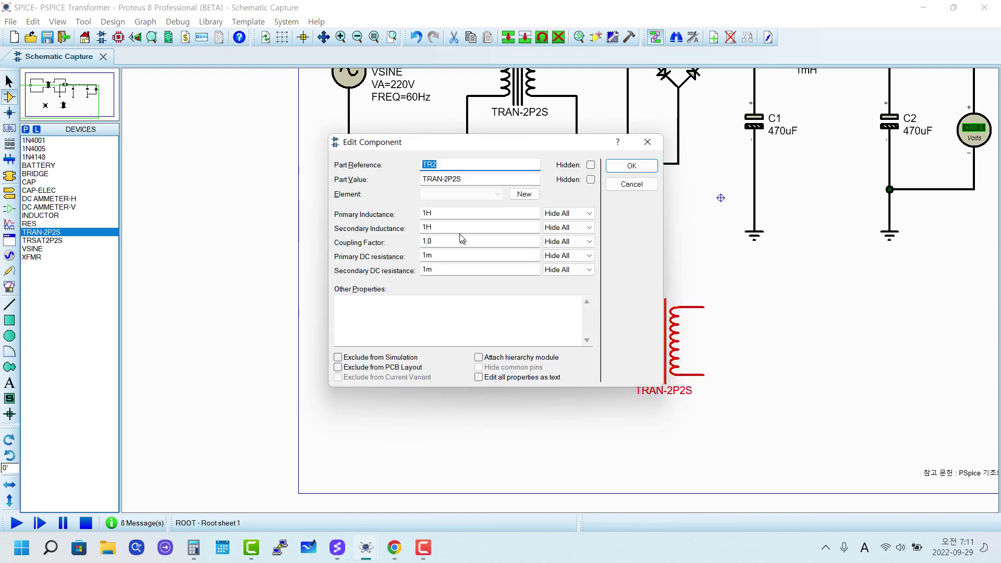
left_click(445, 218)
left_click(445, 228)
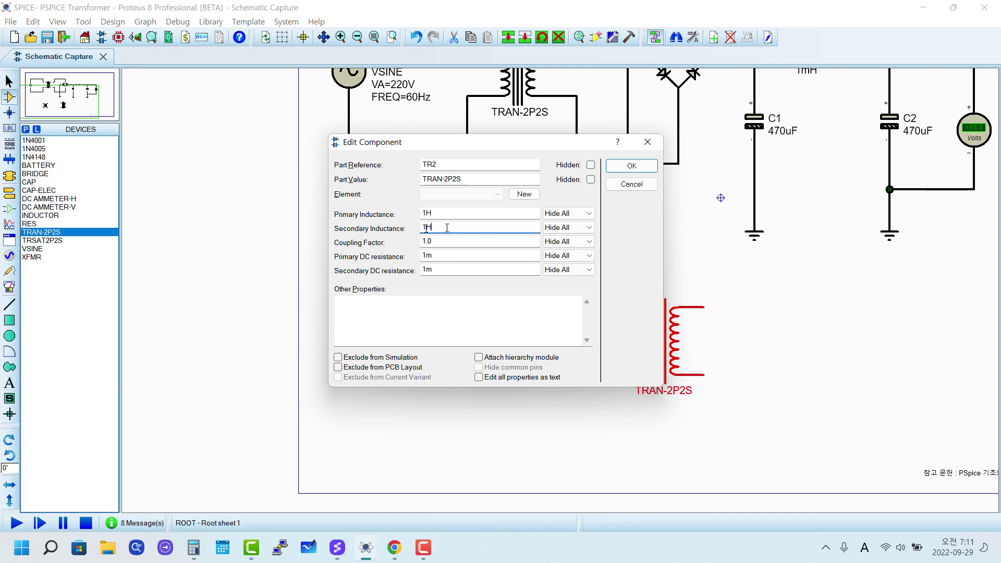
left_click(627, 187)
left_click(607, 359)
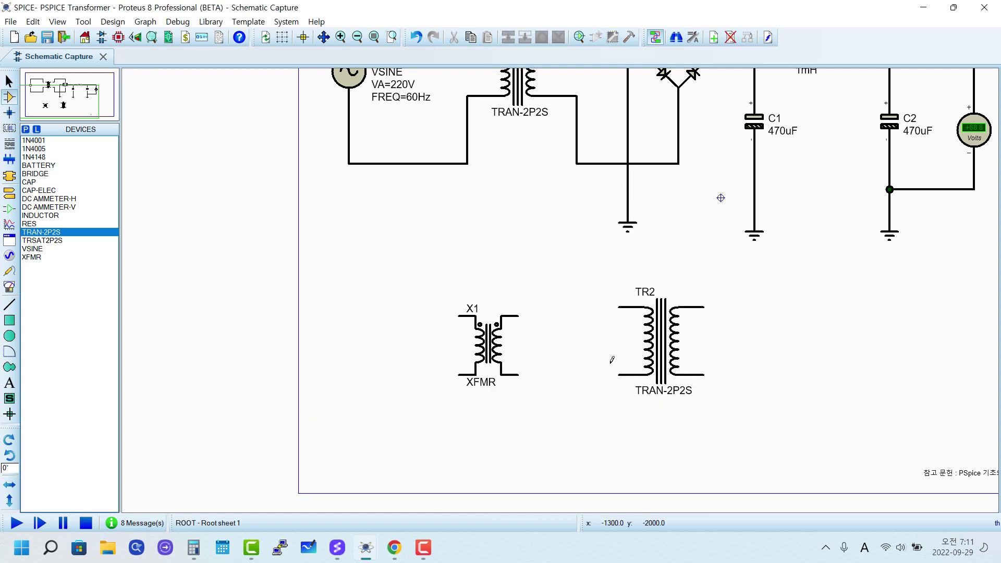
Delete the two unconnected transformers X1 and TR2 below the rectifier circuit
scroll(610, 358, "down", 2)
scroll(666, 257, "up", 1)
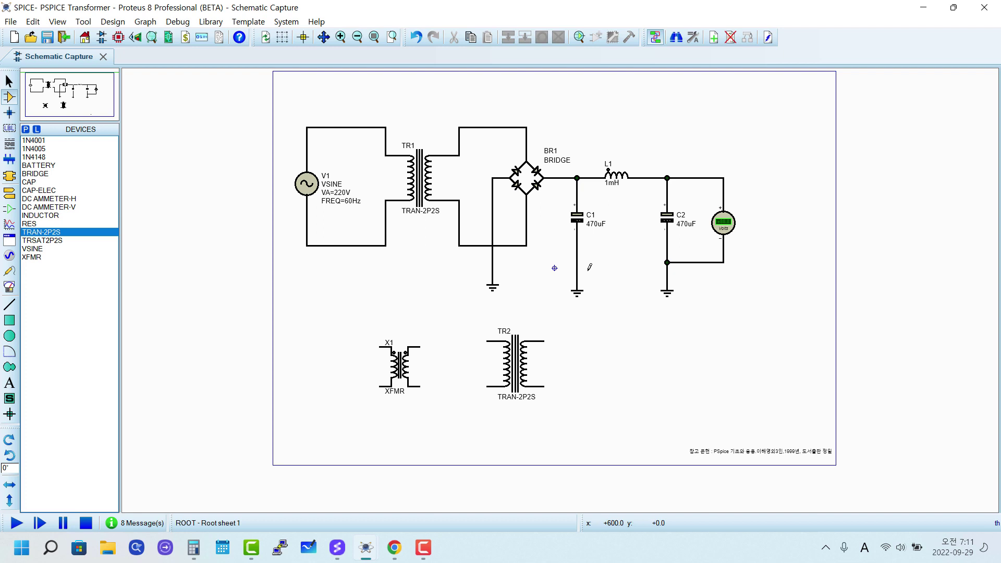
scroll(590, 267, "up", 1)
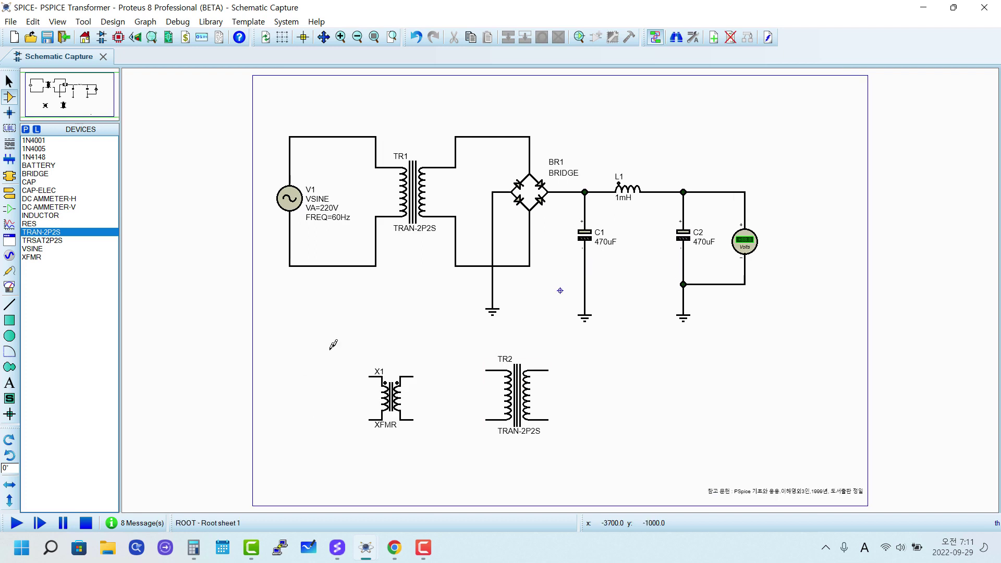
left_click_drag(345, 333, 579, 488)
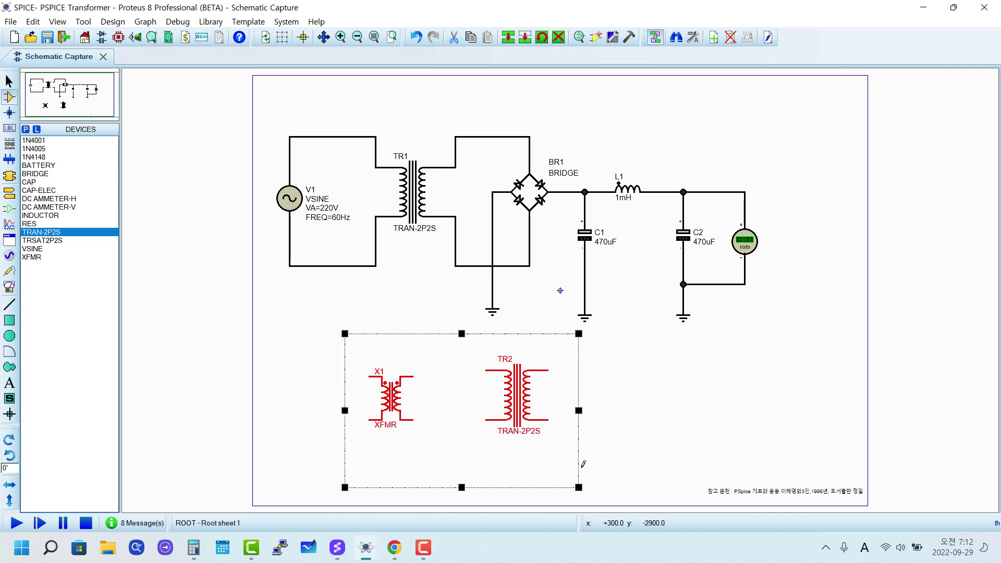
key("Delete")
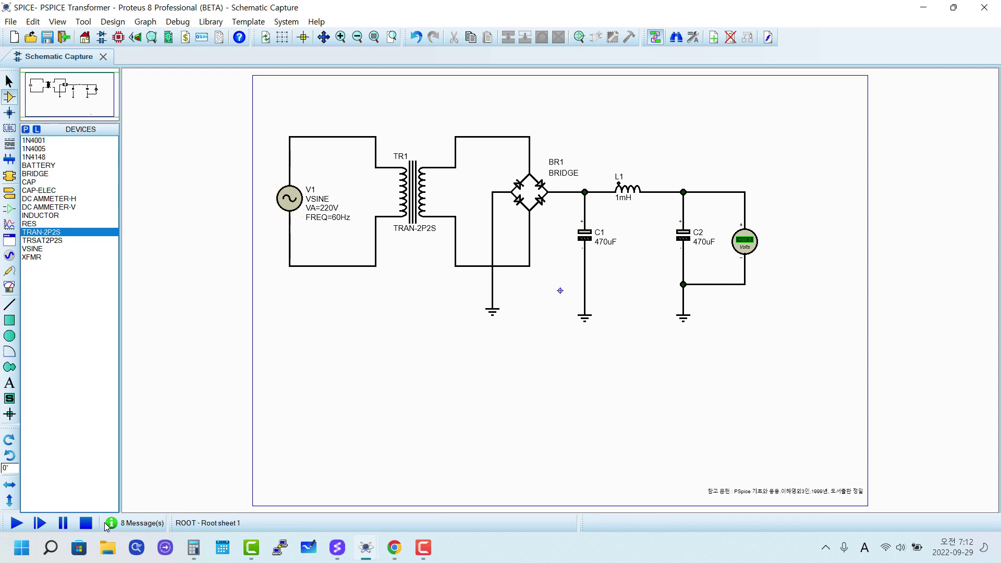
Delete the transformer, bridge, LC filter, voltmeter and their wiring, keeping only the VSINE source V1
left_click(93, 527)
left_click_drag(345, 105, 804, 391)
key("Delete")
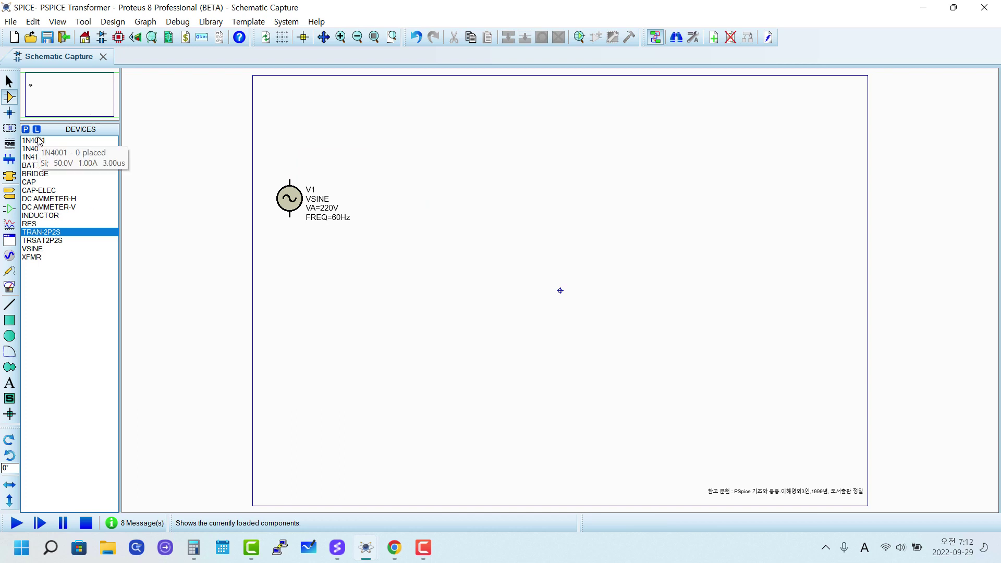
Place four 1N4148 diodes to the right of V1 in two rows of two
left_click(35, 174)
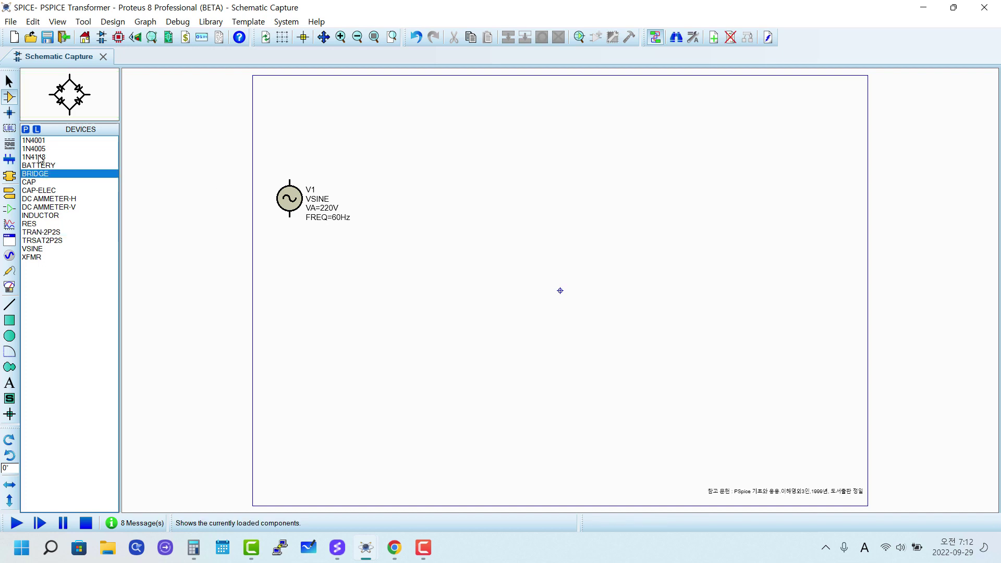
left_click(40, 159)
left_click(384, 137)
left_click(385, 136)
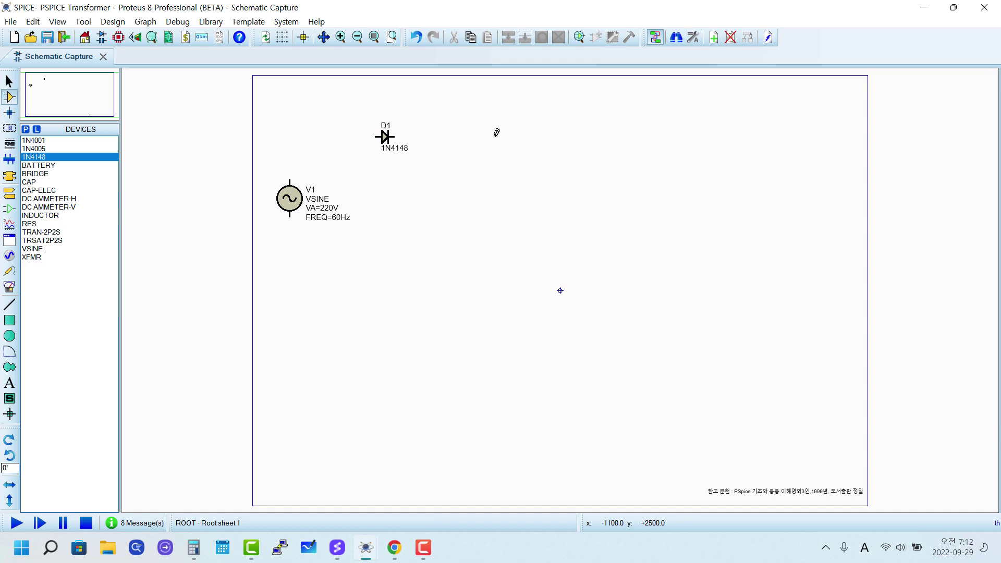
left_click(497, 133)
left_click(496, 133)
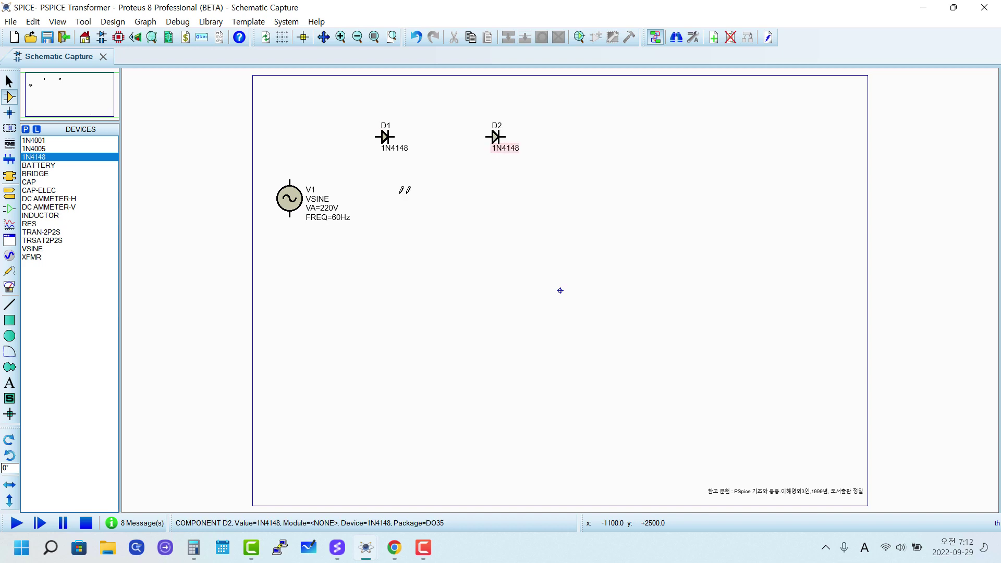
left_click(379, 192)
left_click(379, 192)
mouse_move(379, 193)
left_mouse_down()
mouse_move(396, 194)
mouse_move(385, 192)
left_mouse_up()
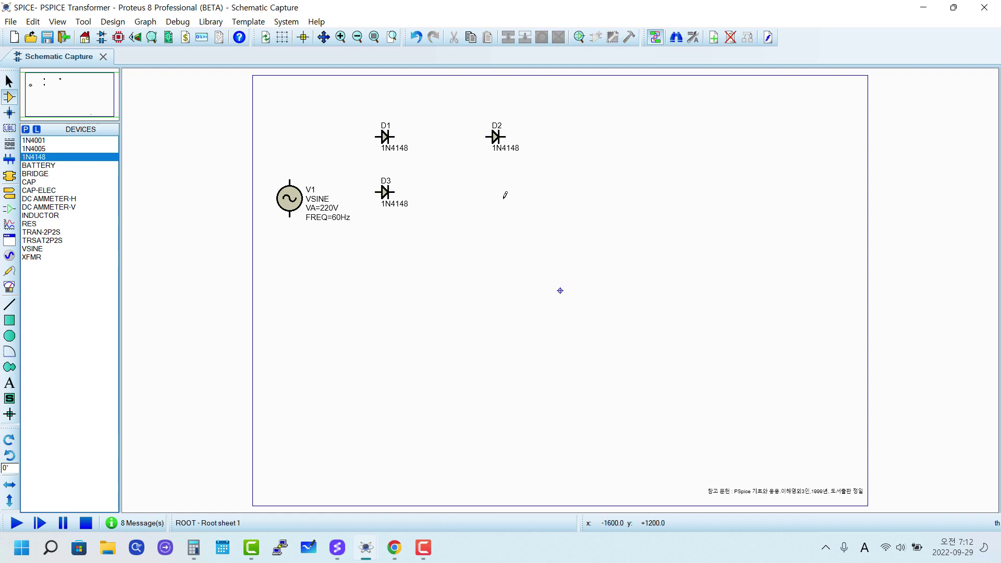
left_click(496, 192)
left_click(496, 192)
Move the group of four diodes further right, away from source V1
left_click_drag(351, 93, 593, 251)
left_click_drag(487, 210, 567, 219)
left_click(569, 305)
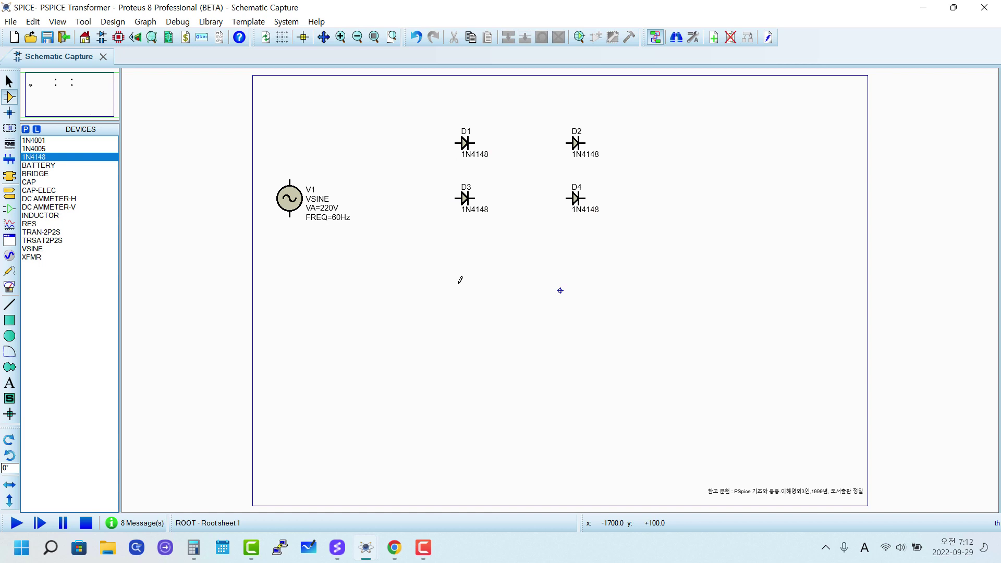
Set the V1 sine source to an amplitude of 50V and a frequency of 100Hz
left_click(289, 198)
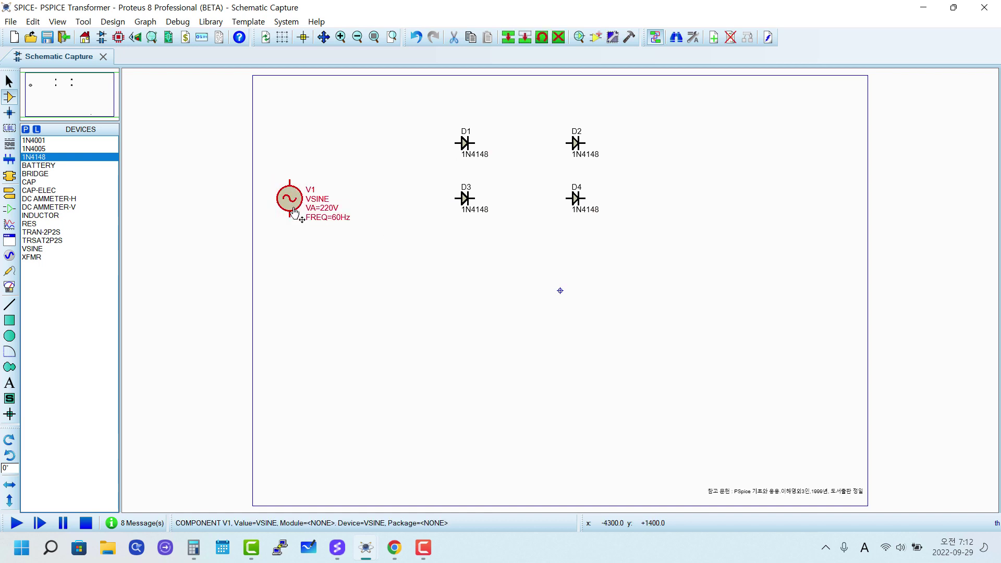
left_click(288, 198)
left_click_drag(431, 228, 284, 230)
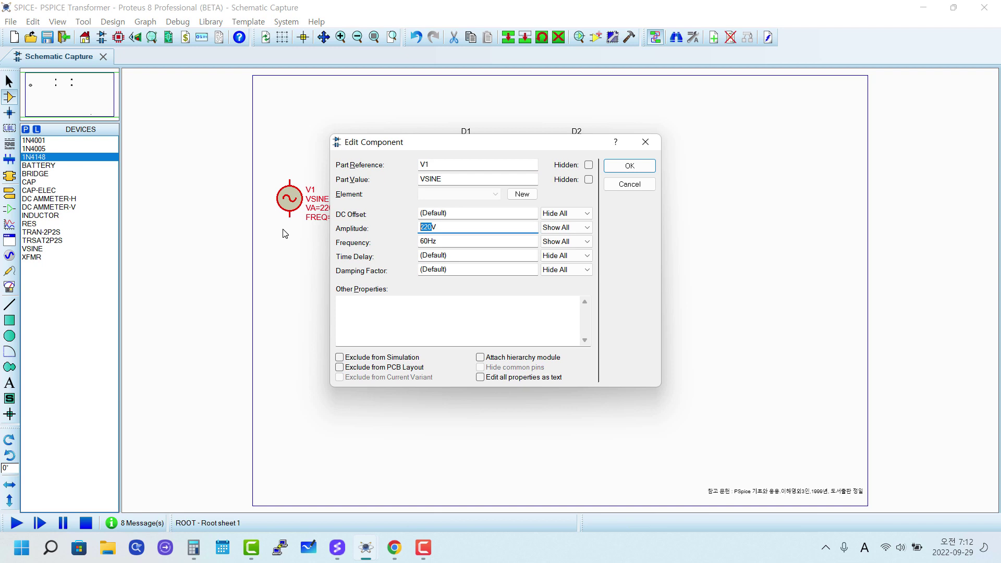
type("5")
left_click_drag(430, 241, 268, 254)
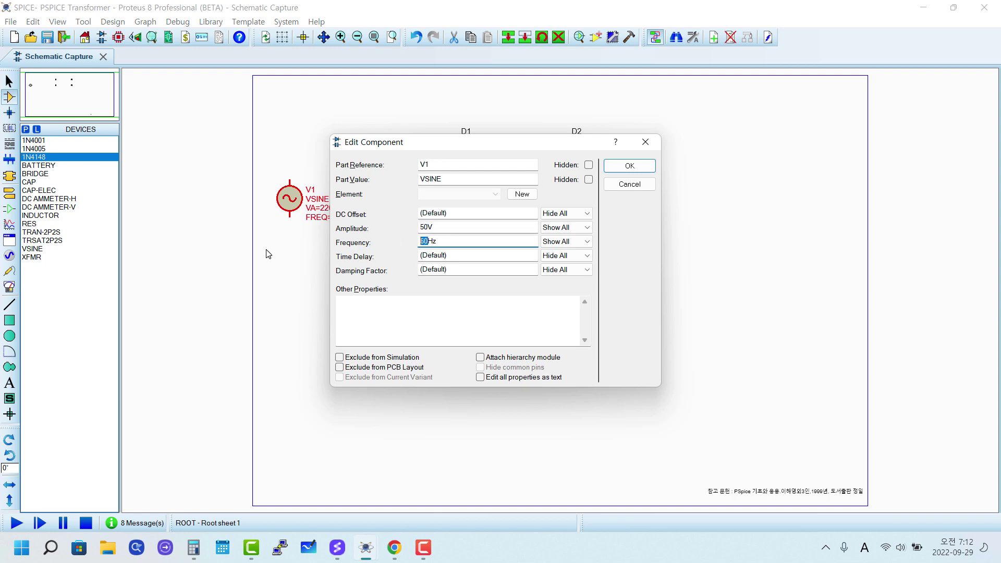
type("100")
left_click(630, 166)
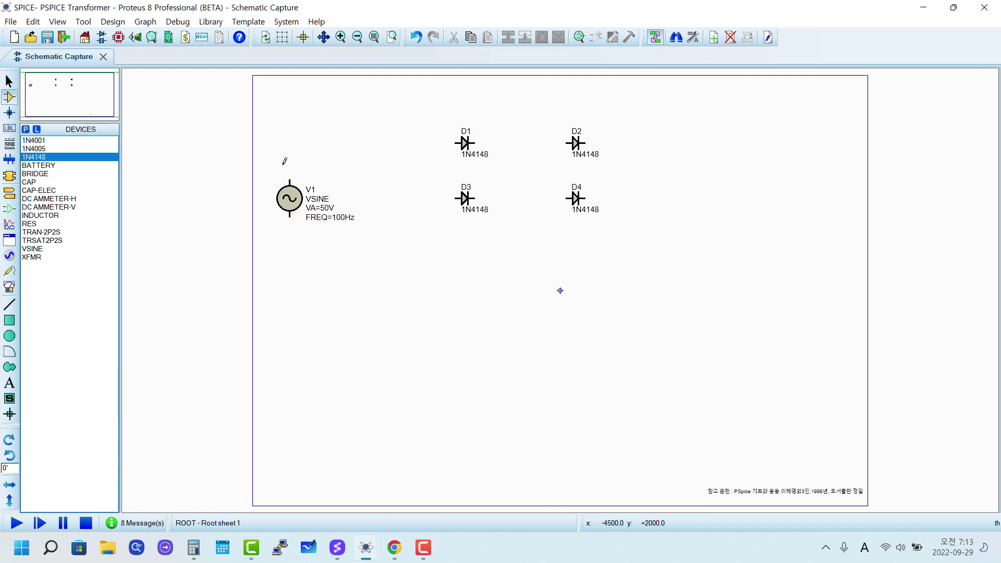
Wire the diodes as a bridge: D1 to D2, D3 to D4, D1 and D3 anodes together, D2 and D4 cathodes together
left_click(455, 142)
left_click(459, 197)
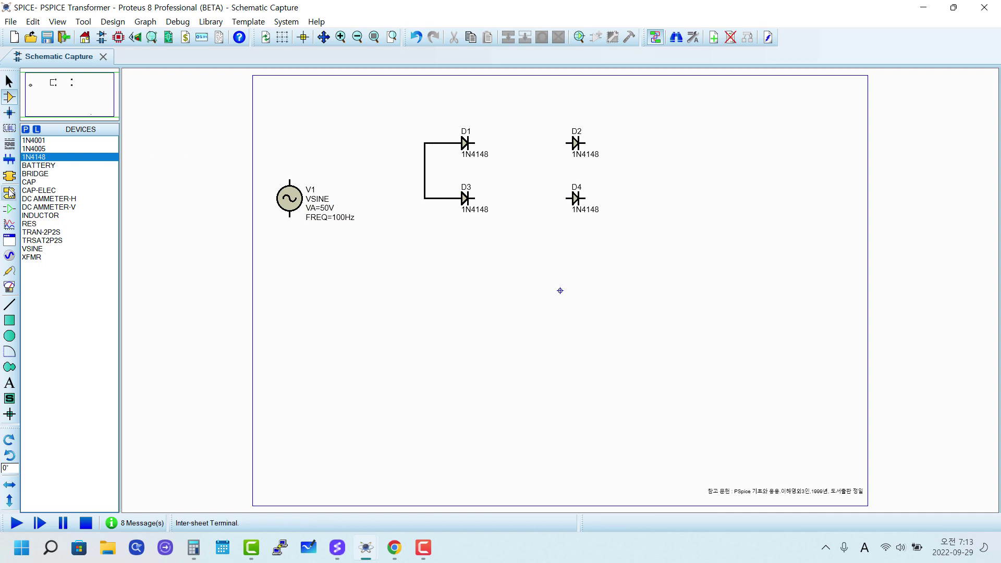
left_click(474, 143)
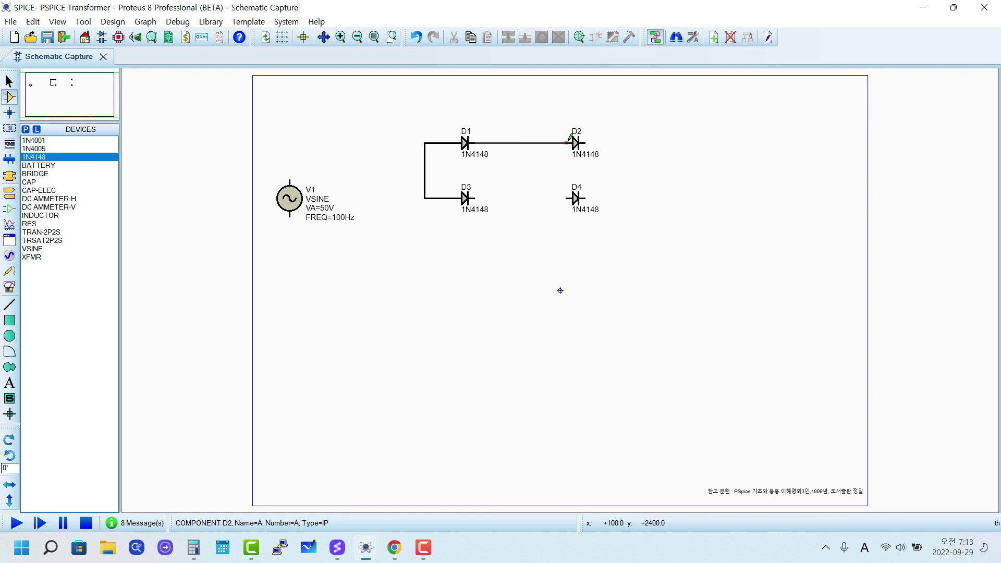
left_click(568, 143)
left_click(475, 198)
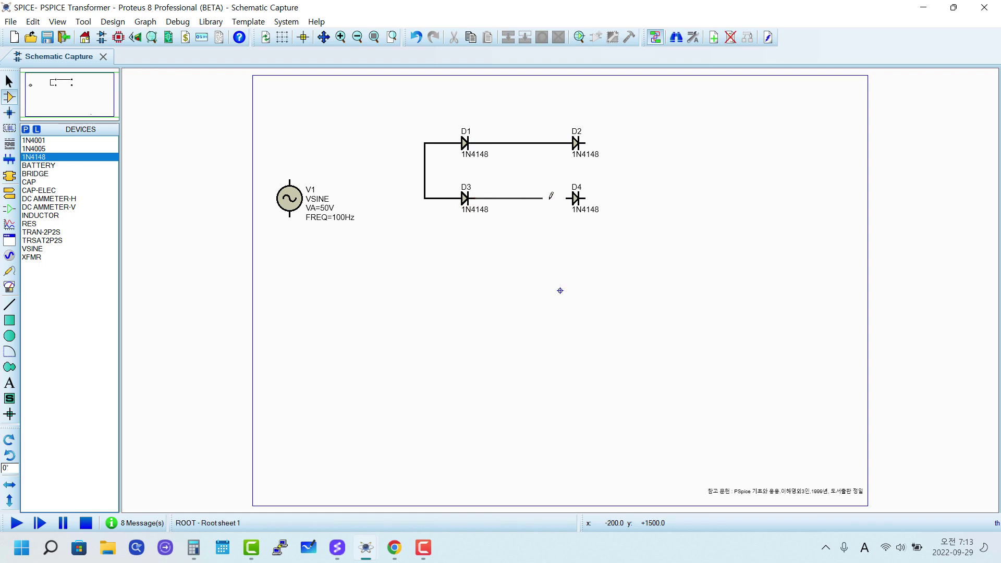
left_click(567, 198)
left_click(584, 198)
left_click(647, 142)
left_click(585, 142)
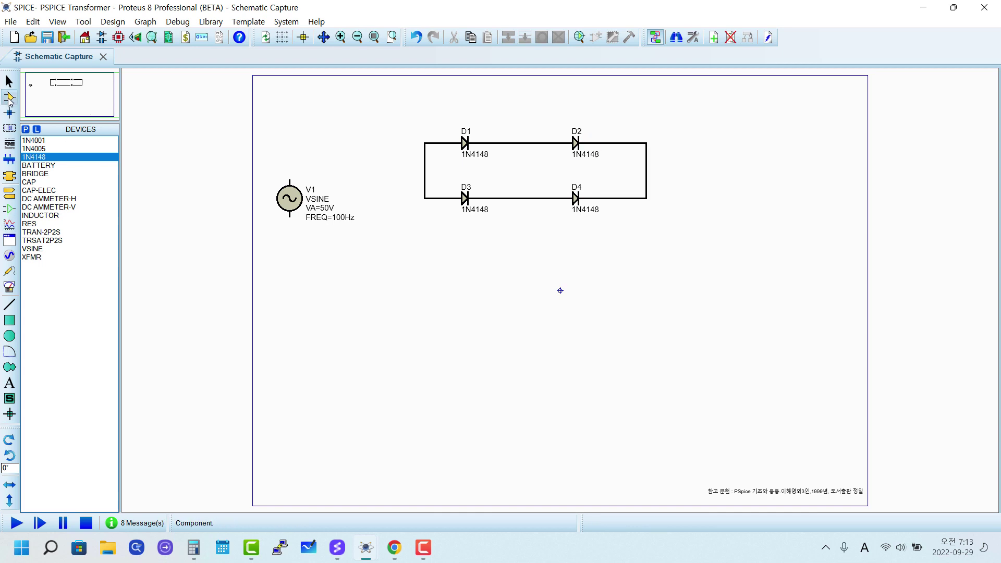
Place a vertical resistor right of the bridge and wire its upper end to the joined D2 and D4 cathodes
left_click(32, 226)
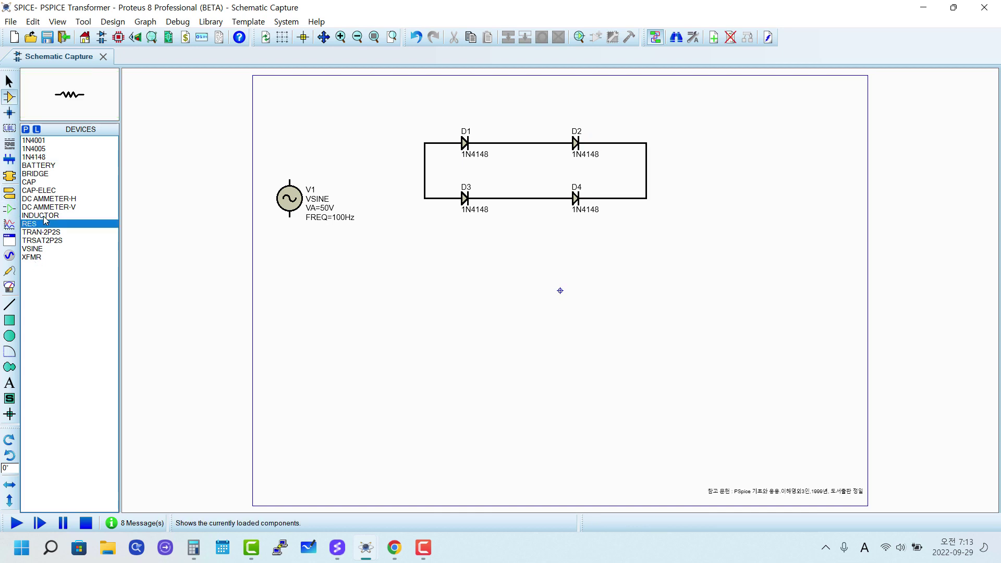
key("KP_Add")
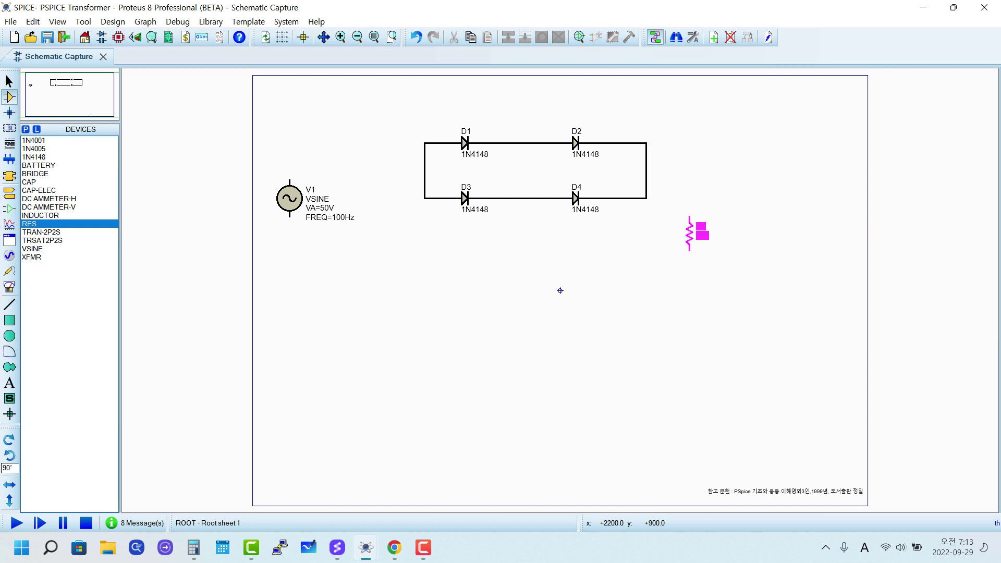
left_click(690, 233)
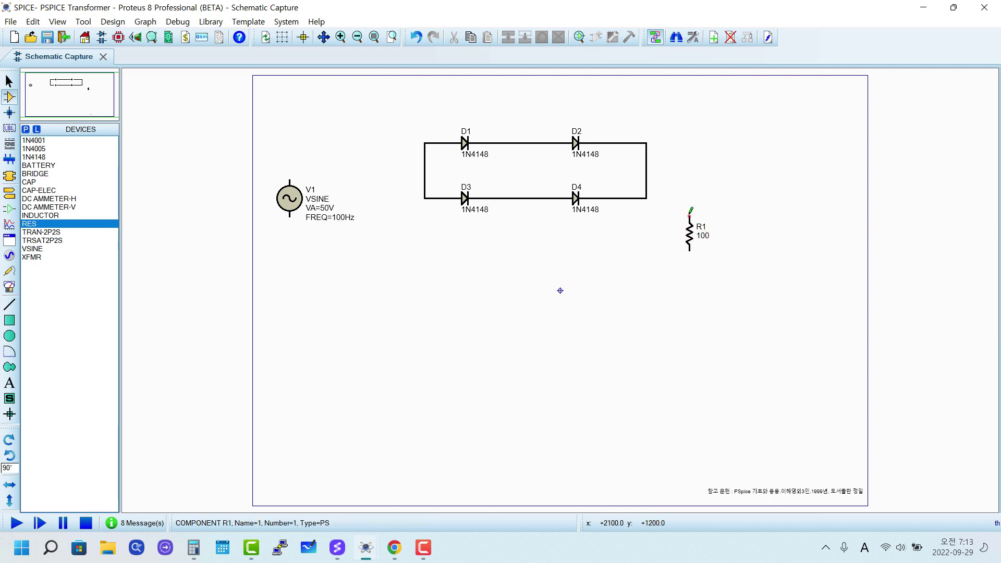
left_click(690, 211)
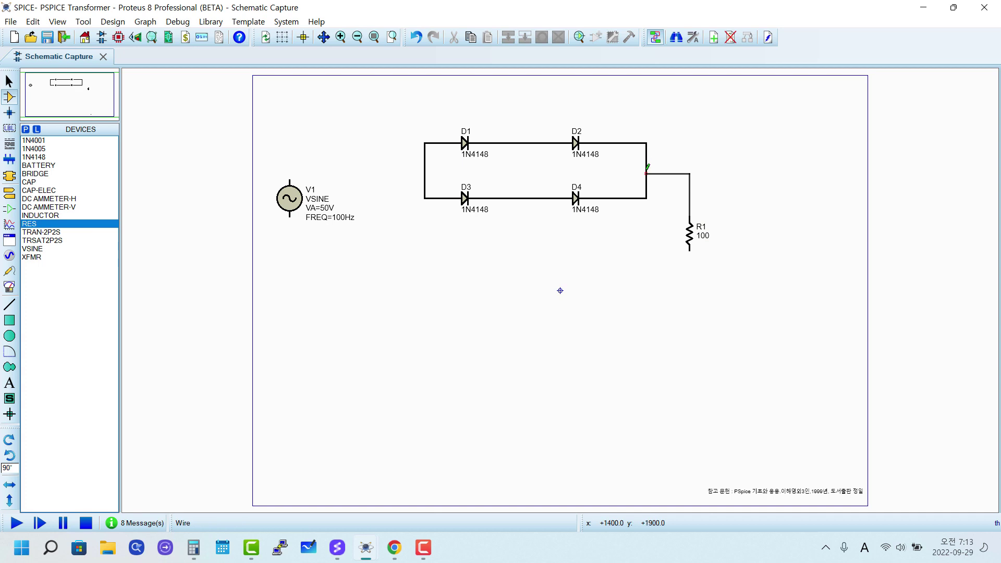
left_click(646, 174)
Wire V1's upper terminal to the D1–D2 junction and its lower terminal to the D3–D4 junction
left_click(290, 180)
left_click(289, 106)
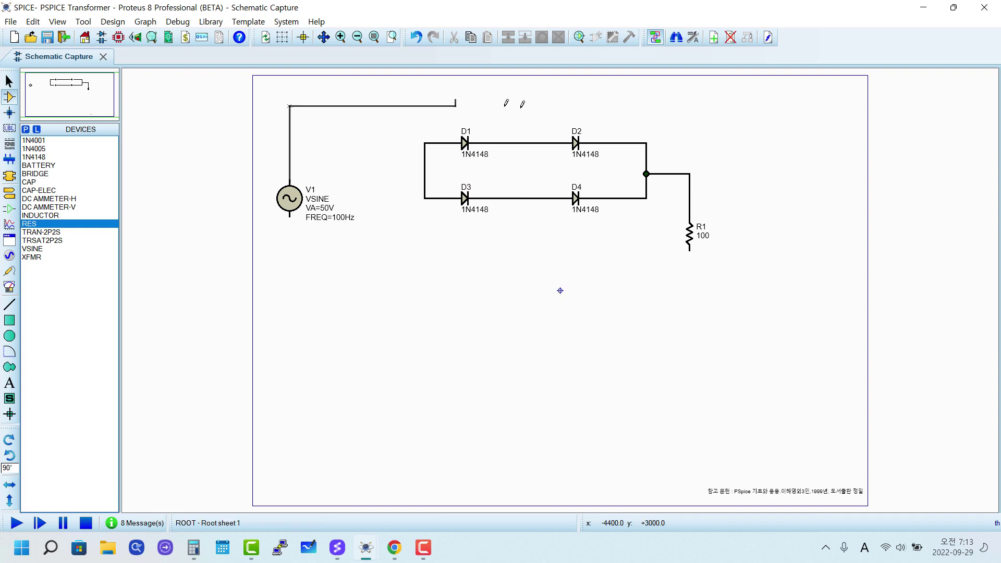
left_click(523, 142)
left_click(523, 198)
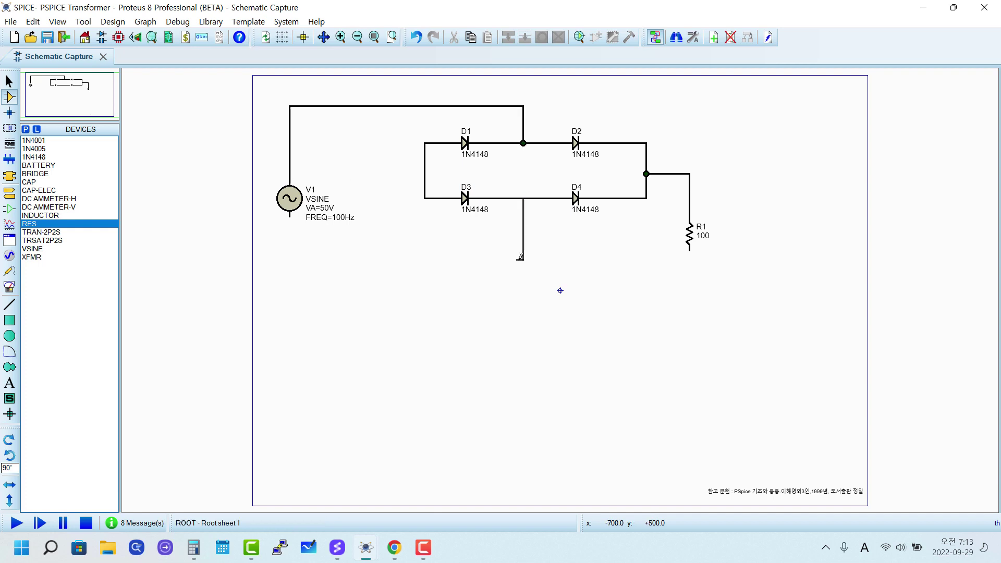
left_click(524, 259)
left_click(289, 259)
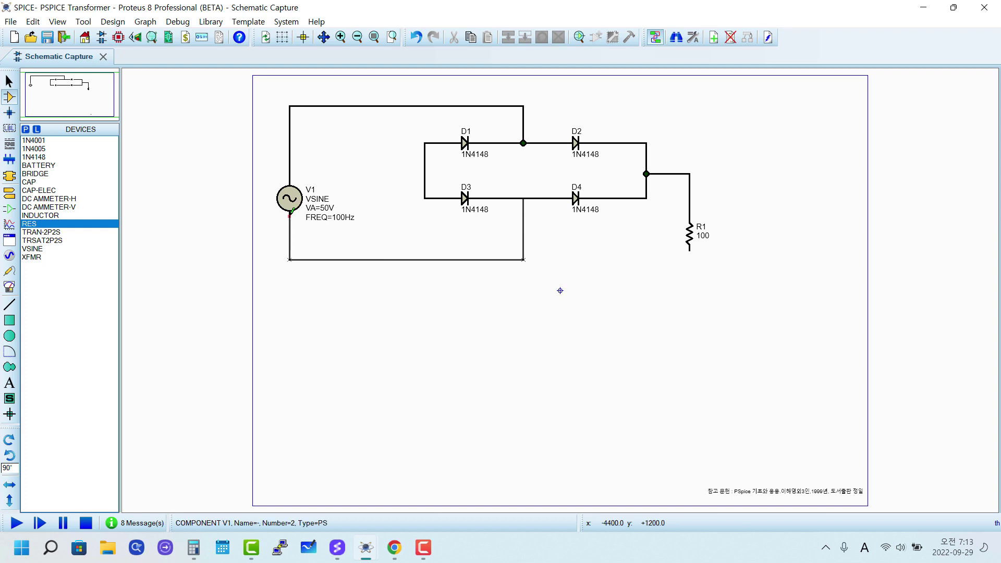
left_click(290, 234)
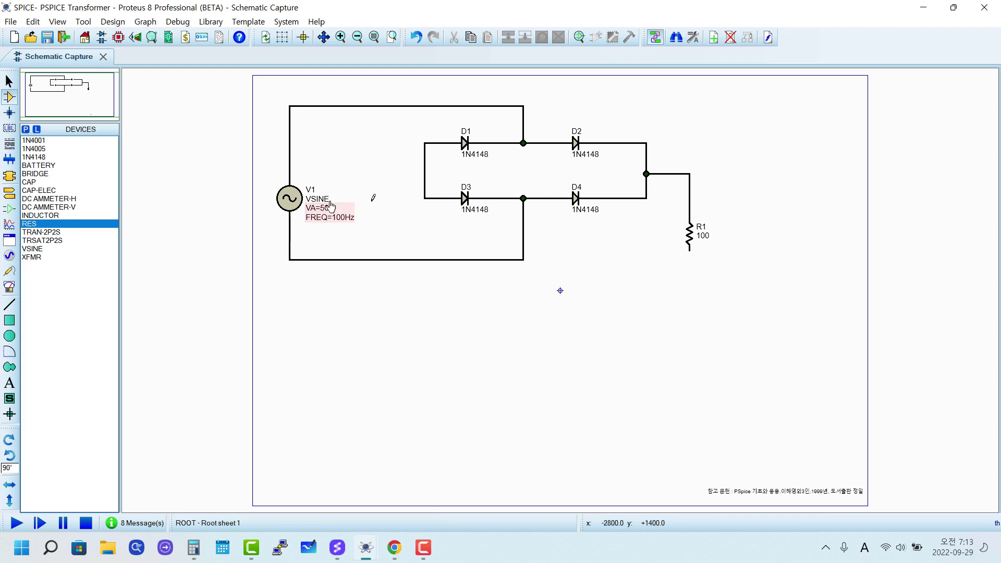
Place two ground terminals, wiring one to the joined D1 and D3 anodes and the other to R1's lower end
left_click(10, 193)
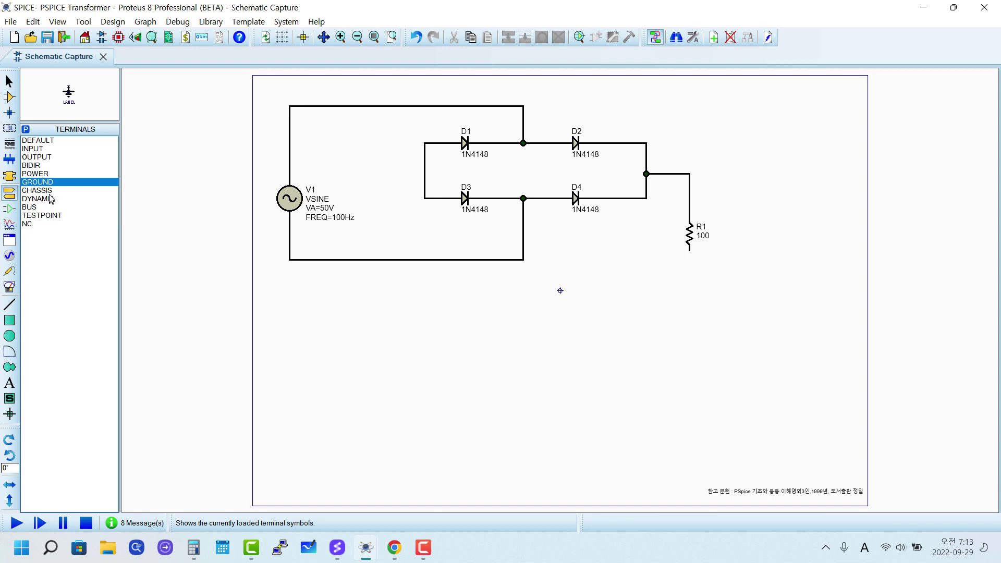
left_click(391, 221)
left_click(389, 223)
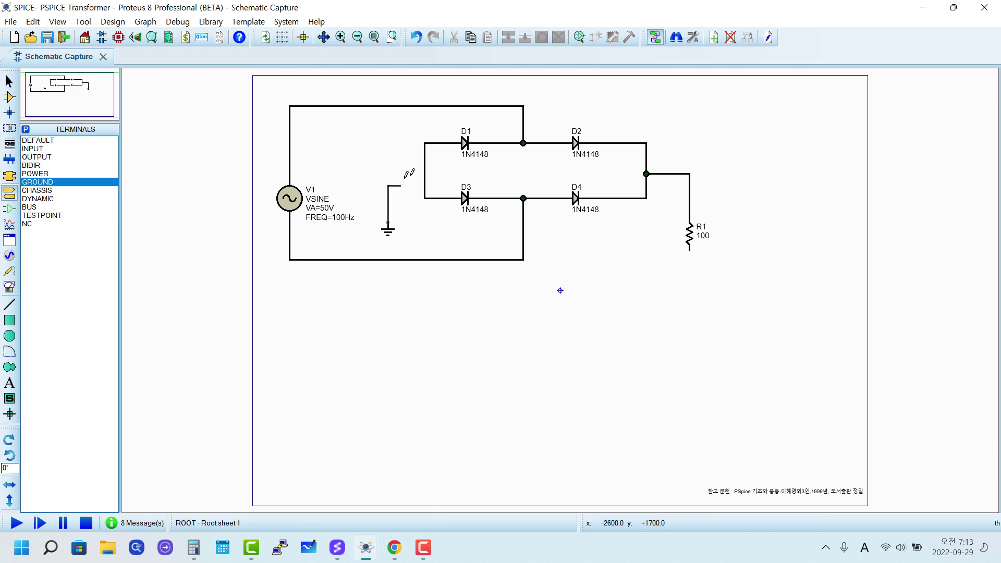
left_click(425, 167)
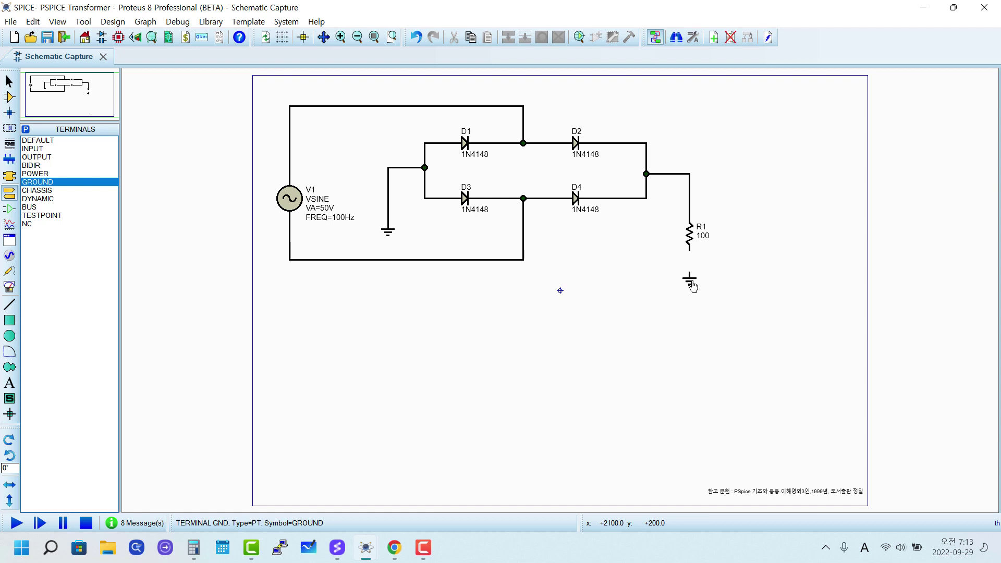
left_click(690, 276)
left_click(689, 276)
left_click(690, 252)
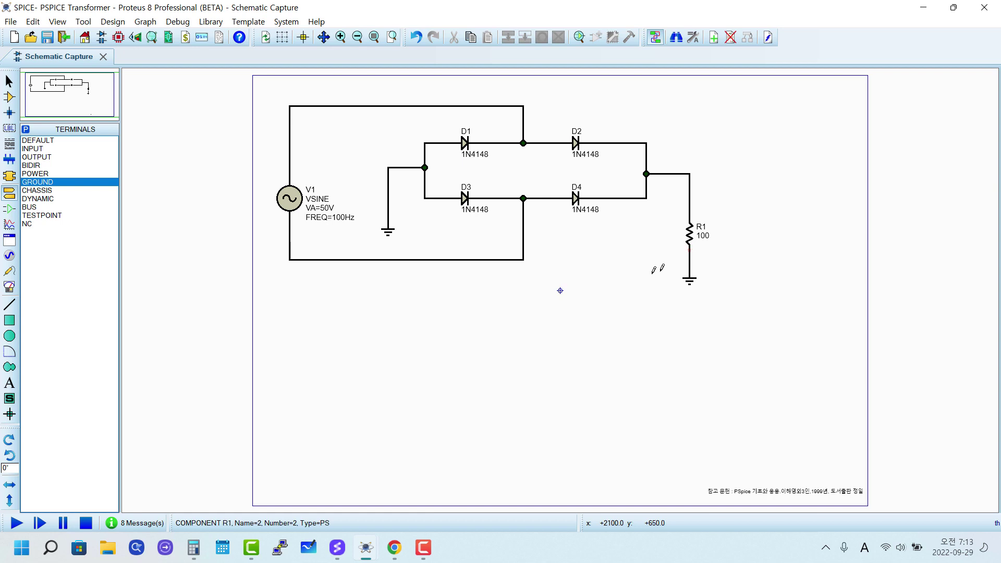
Set the resistance of R1 to 1K
left_click(690, 232)
key("ctrl+e")
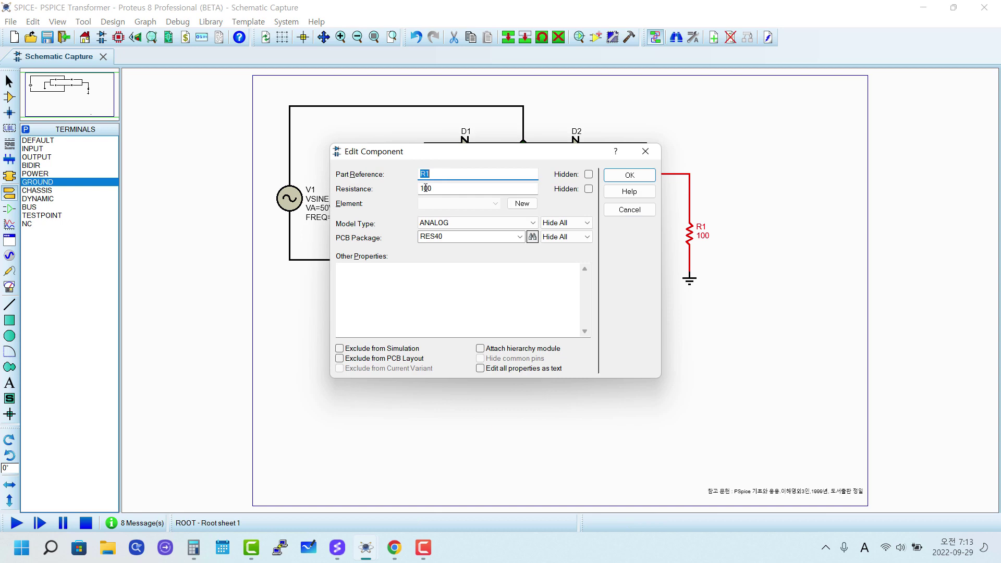
left_click_drag(423, 189, 449, 190)
type("K")
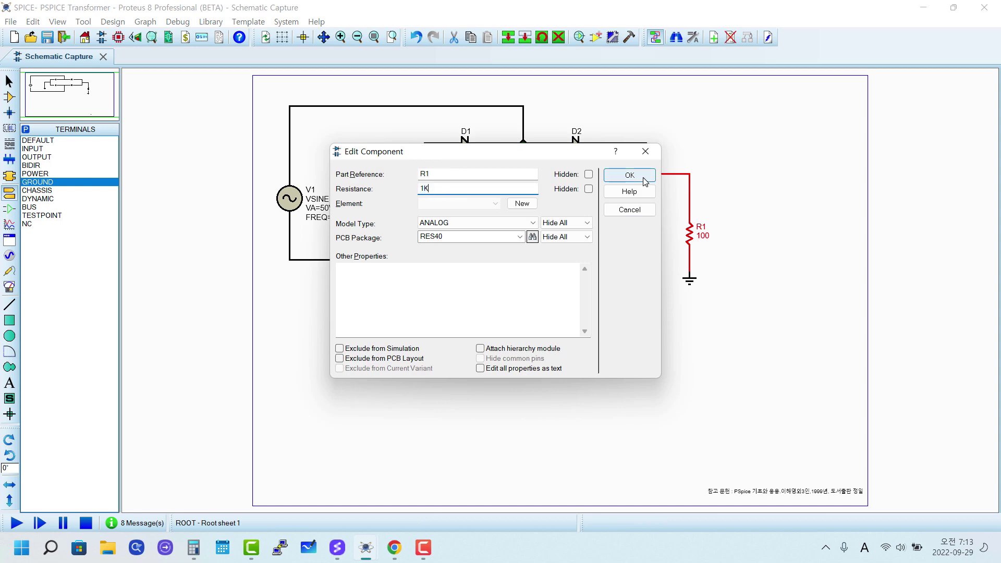
key("Return")
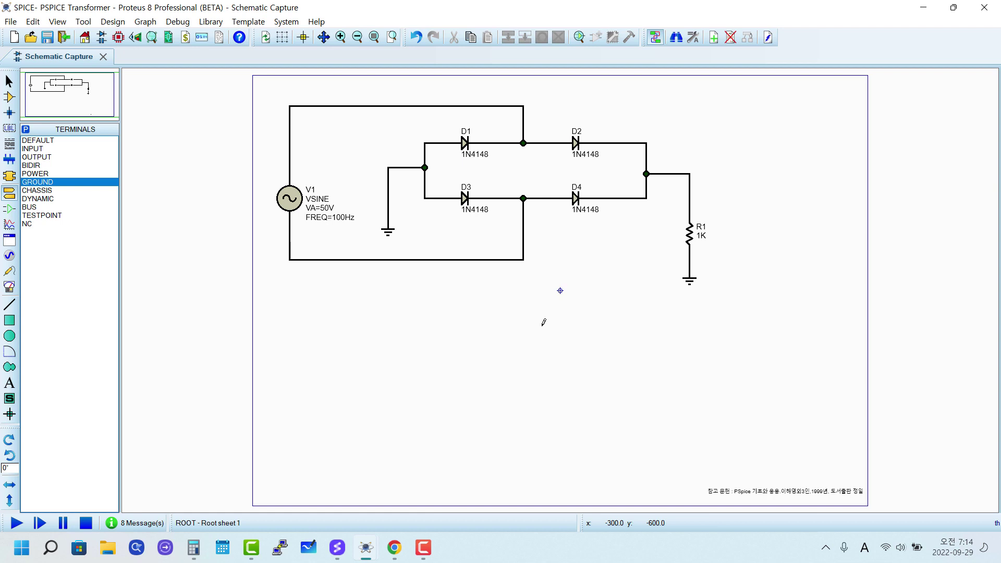
Draw an analogue graph below the circuit and place voltage probes on V1's upper wire, V1's lower wire and R1's upper wire
left_click(10, 224)
left_click_drag(314, 295, 647, 476)
left_click(9, 271)
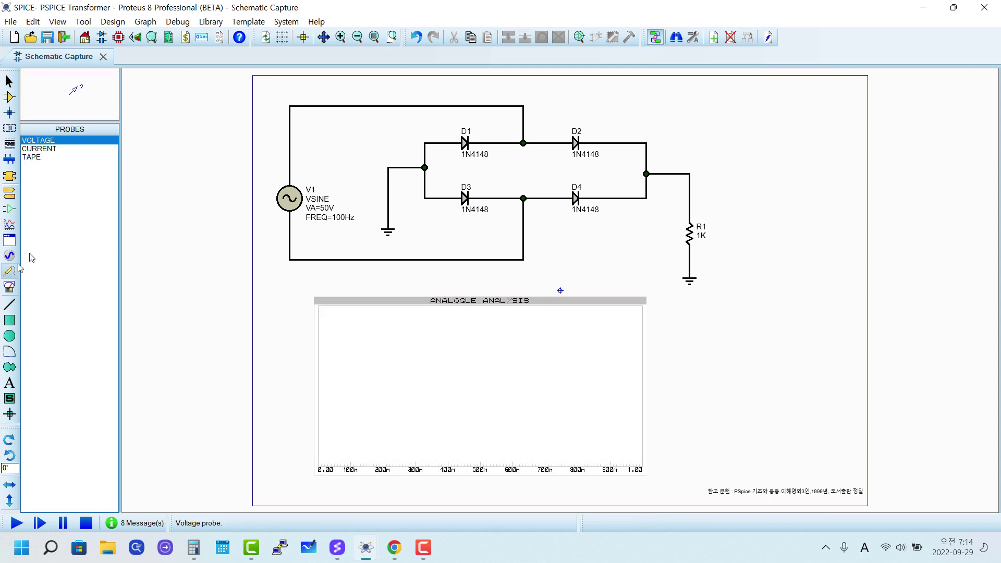
left_click(291, 105)
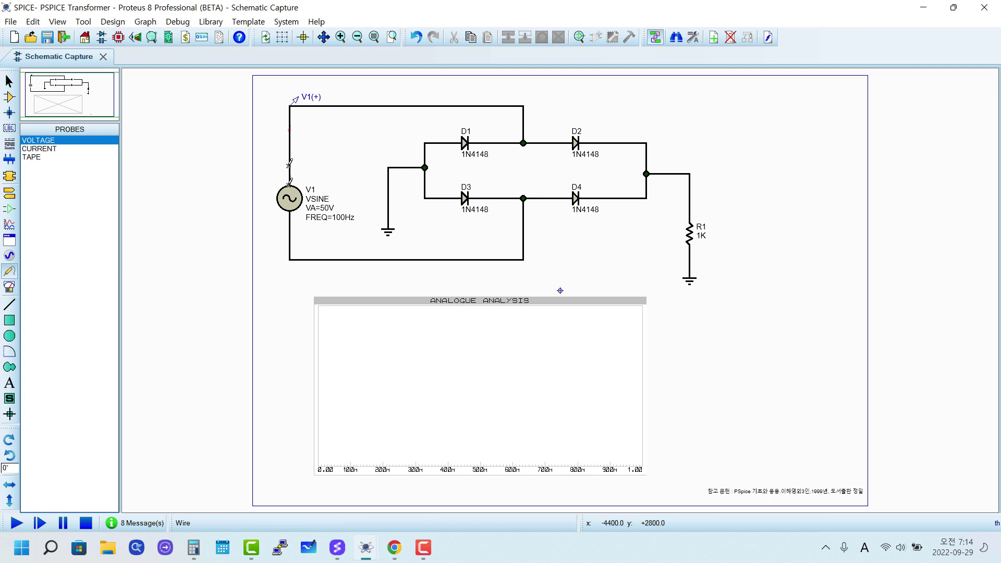
left_click(290, 252)
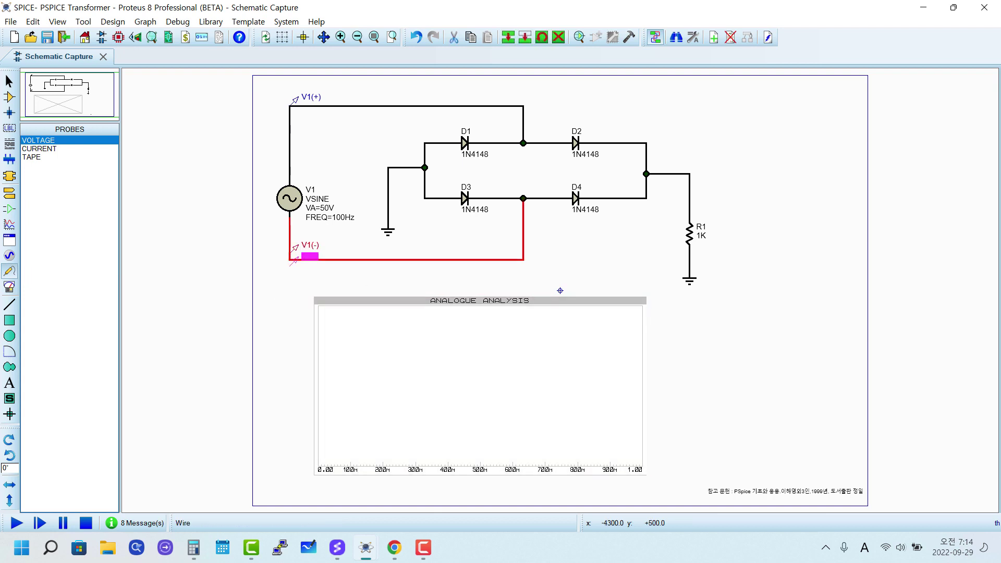
left_click(291, 261)
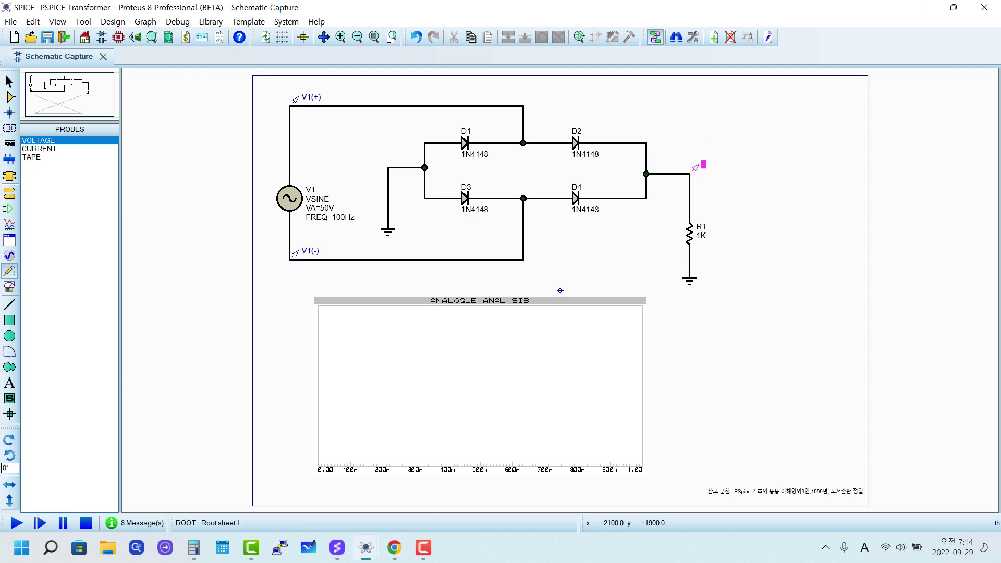
left_click(699, 170)
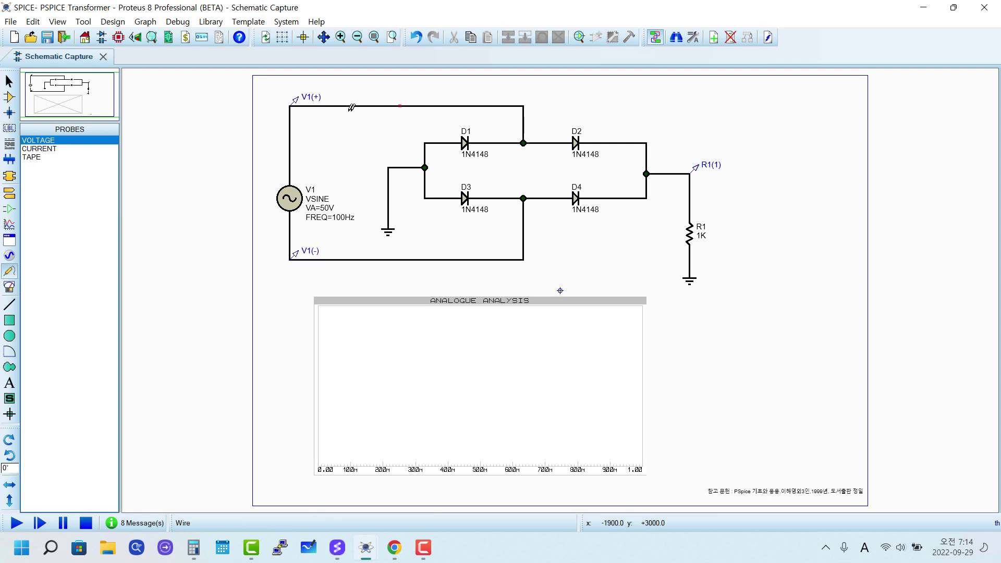
Rename the voltage probe above R1 as VOUT
left_click(694, 171)
left_click(694, 171)
type("VOUT")
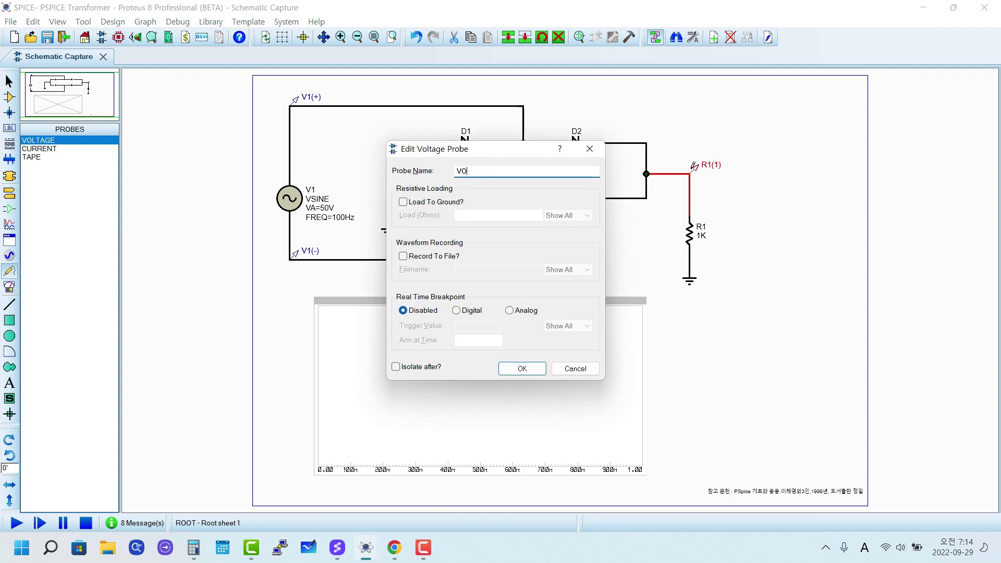
left_click(522, 368)
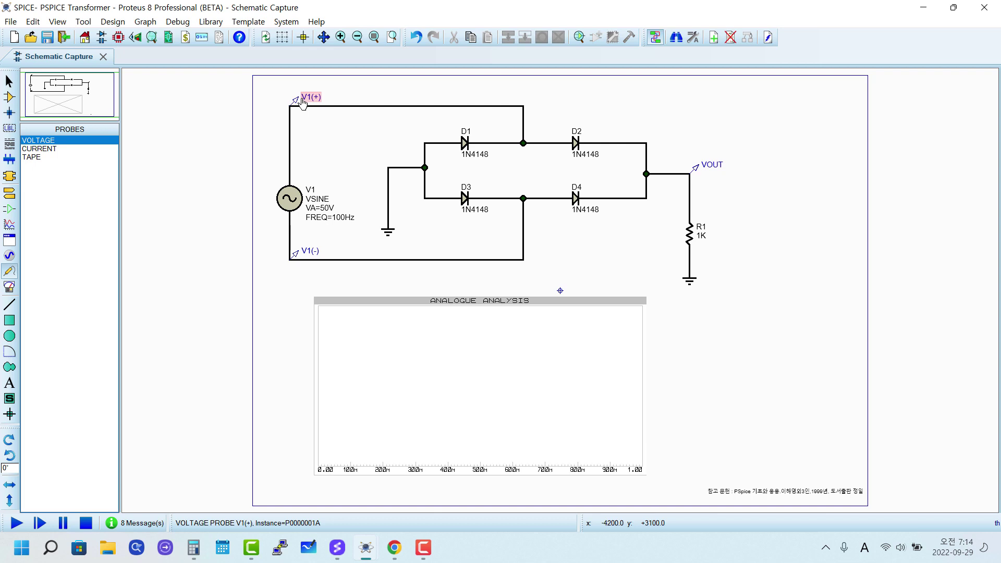
Add the V1(+), V1(-) and VOUT probes to the analogue graph as traces
left_click(302, 102)
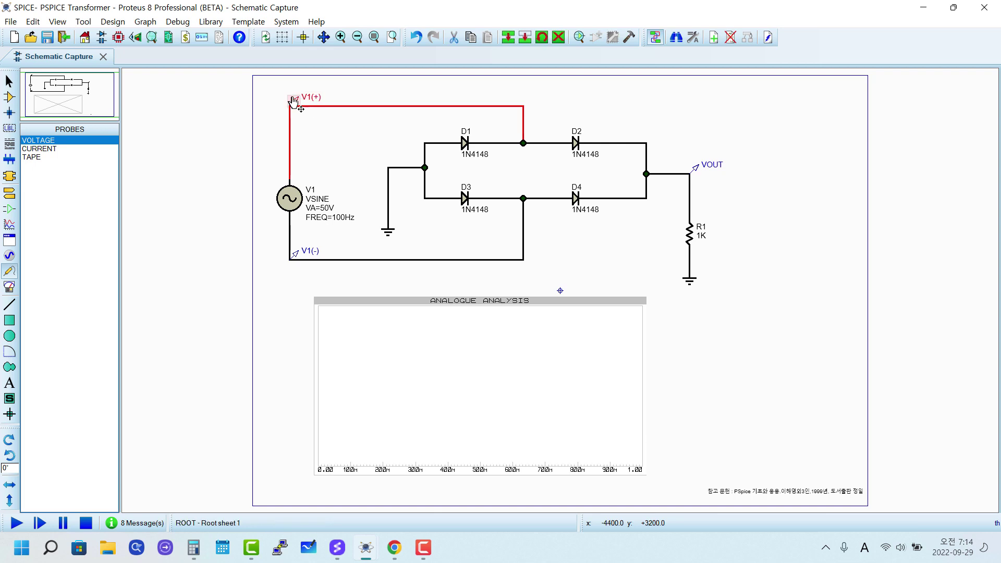
left_click_drag(295, 98, 363, 331)
left_click(296, 254)
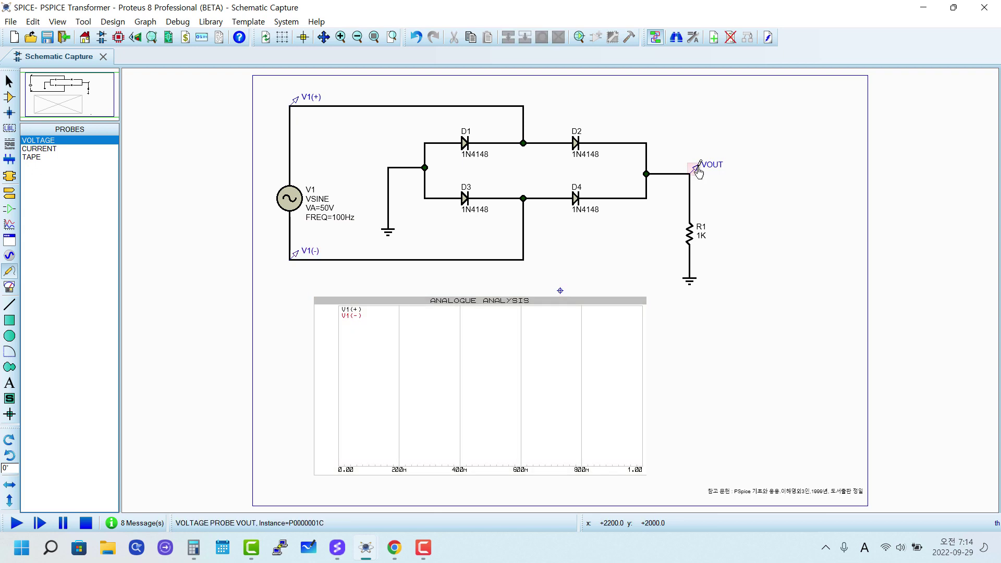
left_click_drag(698, 172, 351, 350)
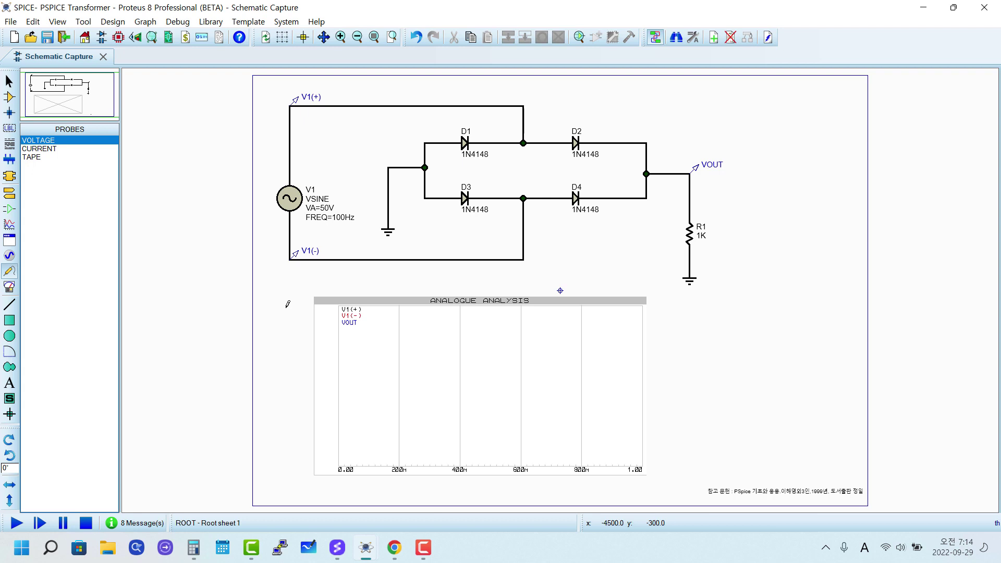
Set the analogue graph's stop time to 40m and simulate the graph
double_click(519, 412)
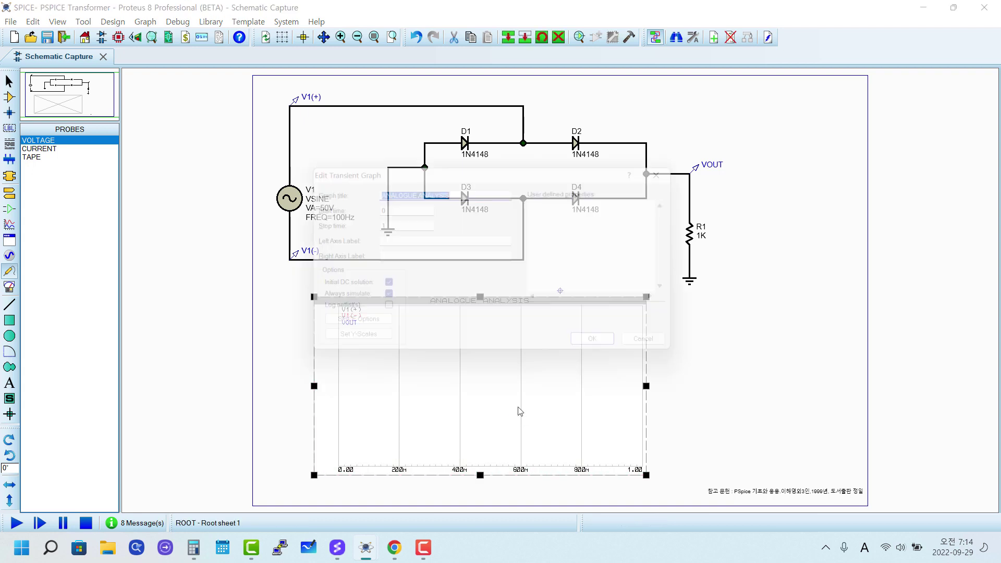
double_click(385, 222)
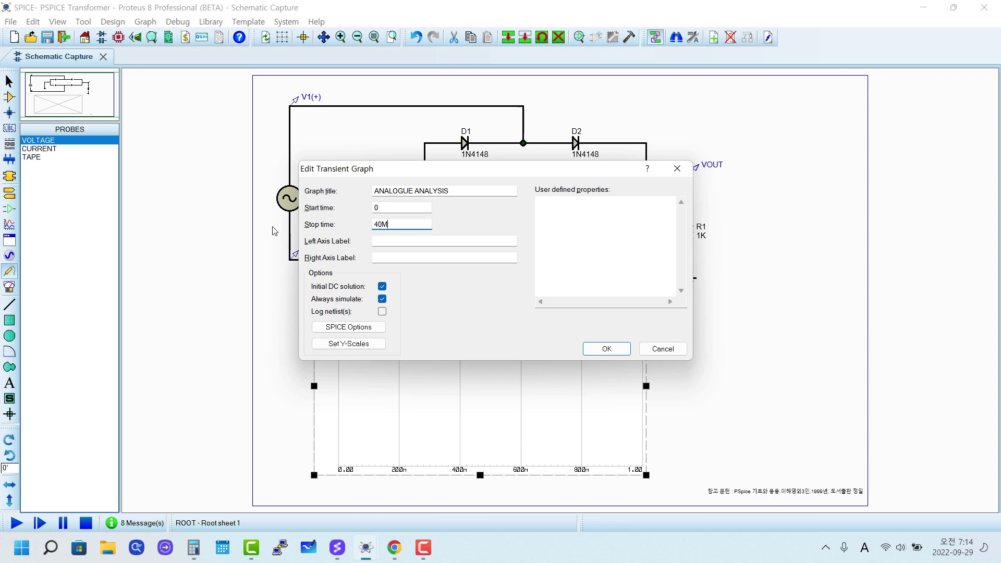
type("40M")
key("BackSpace")
key("Caps_Lock")
type("m")
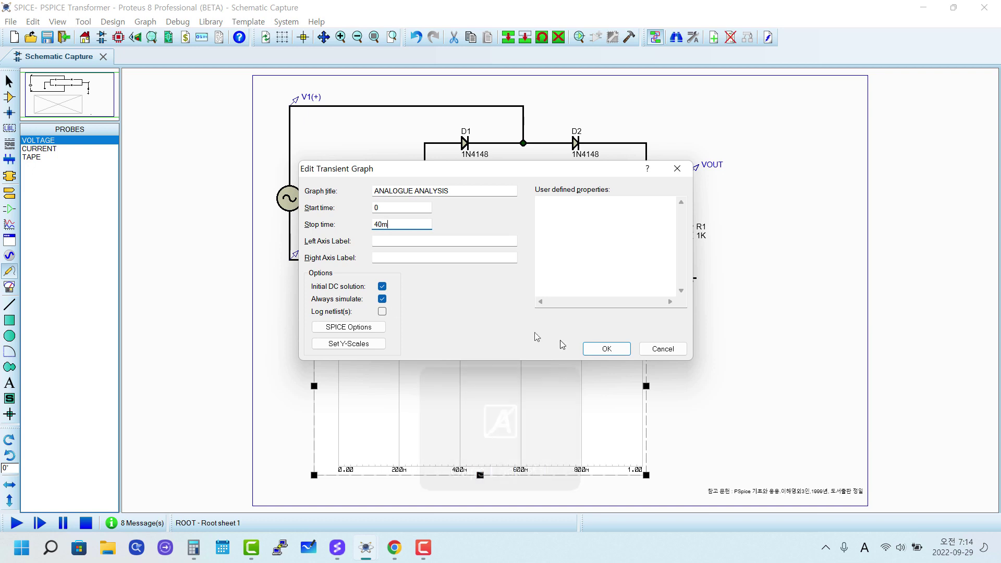
left_click(607, 348)
key("space")
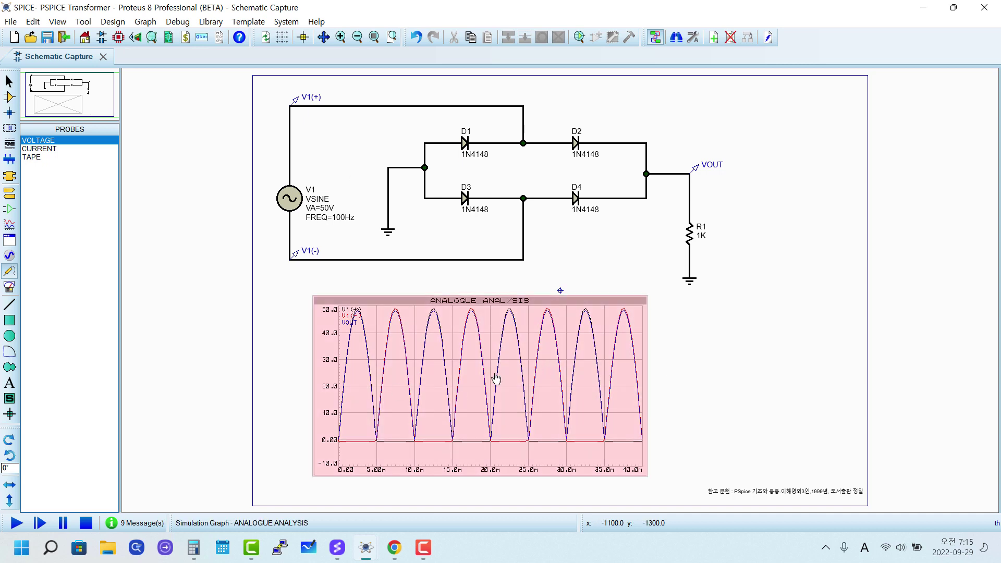
Examine the simulated V1(+), V1(-) and VOUT waveforms alongside the bridge rectifier circuit
scroll(485, 375, "up", 1)
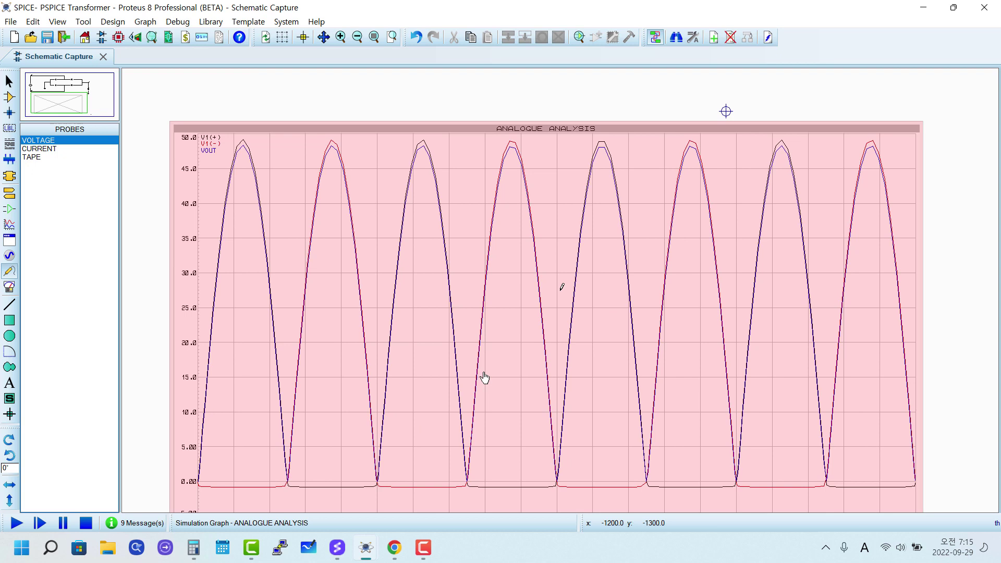
scroll(485, 378, "down", 1)
scroll(562, 286, "down", 1)
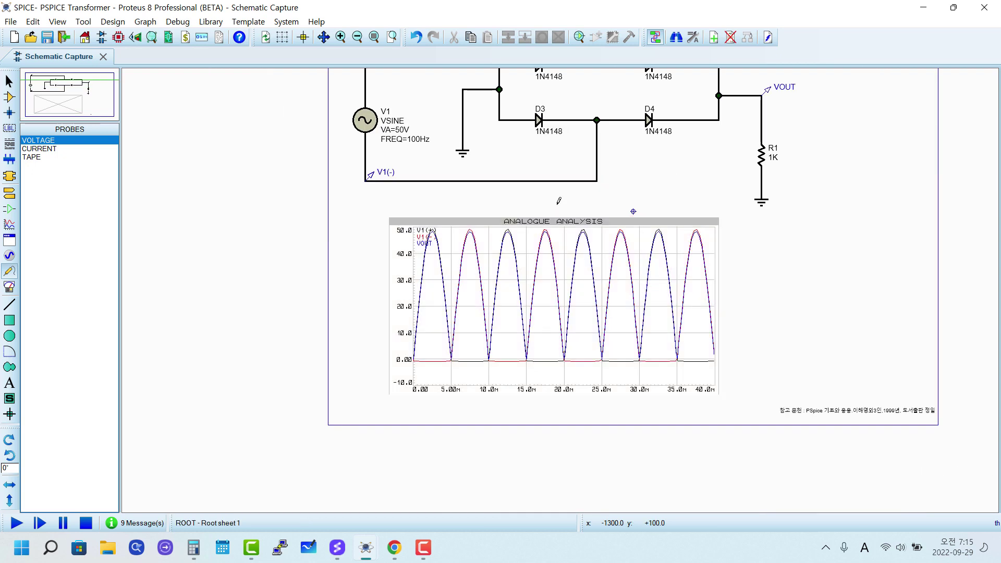
scroll(560, 216, "down", 1)
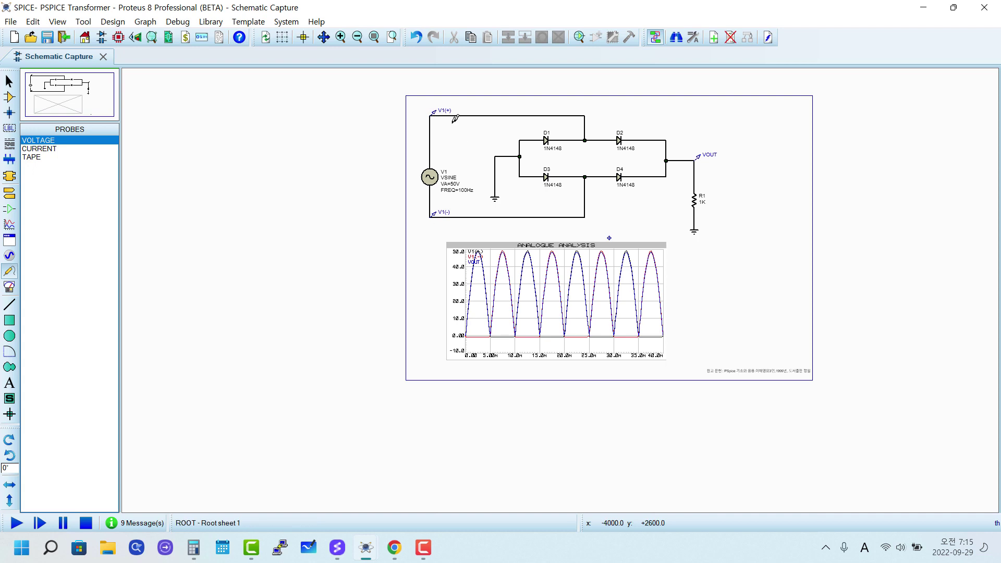
scroll(489, 146, "up", 1)
scroll(749, 409, "up", 1)
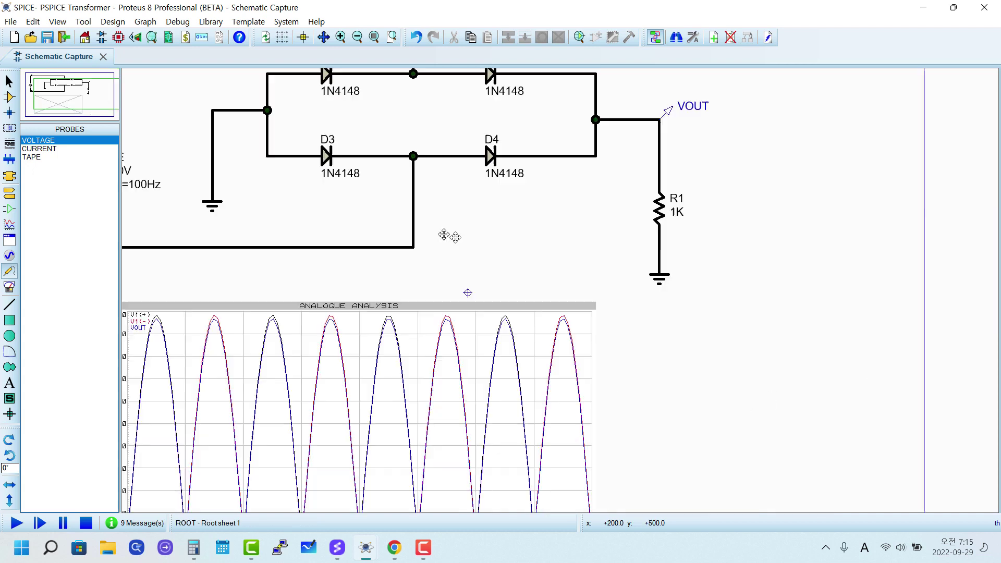
scroll(569, 242, "down", 2)
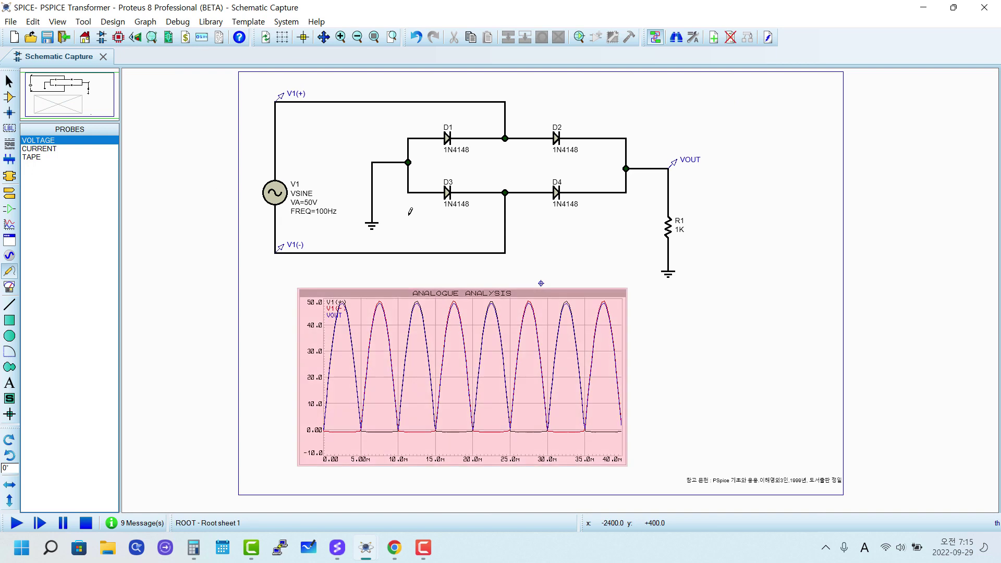
key("space")
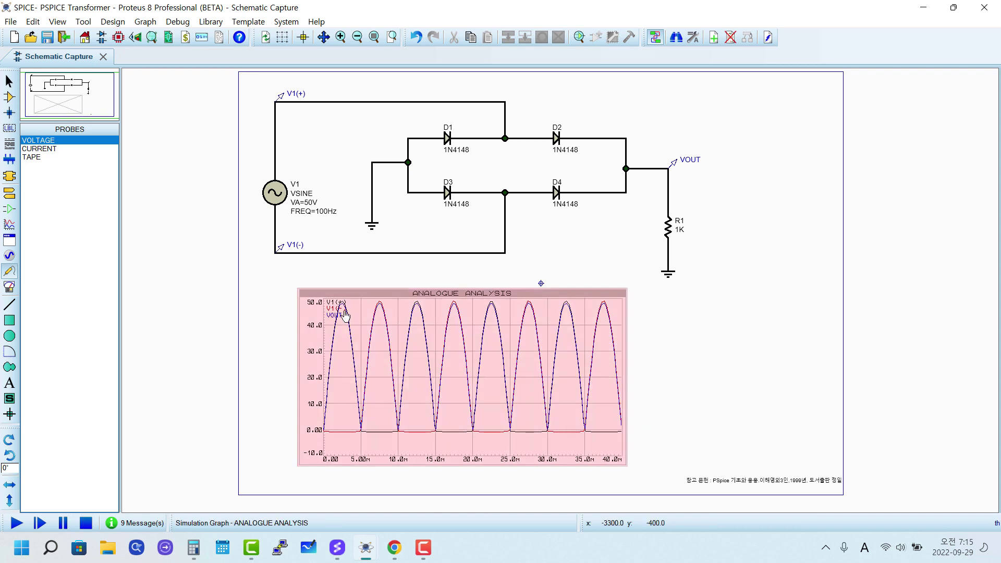
Delete the V1(-) trace from the analogue graph
scroll(342, 316, "up", 2)
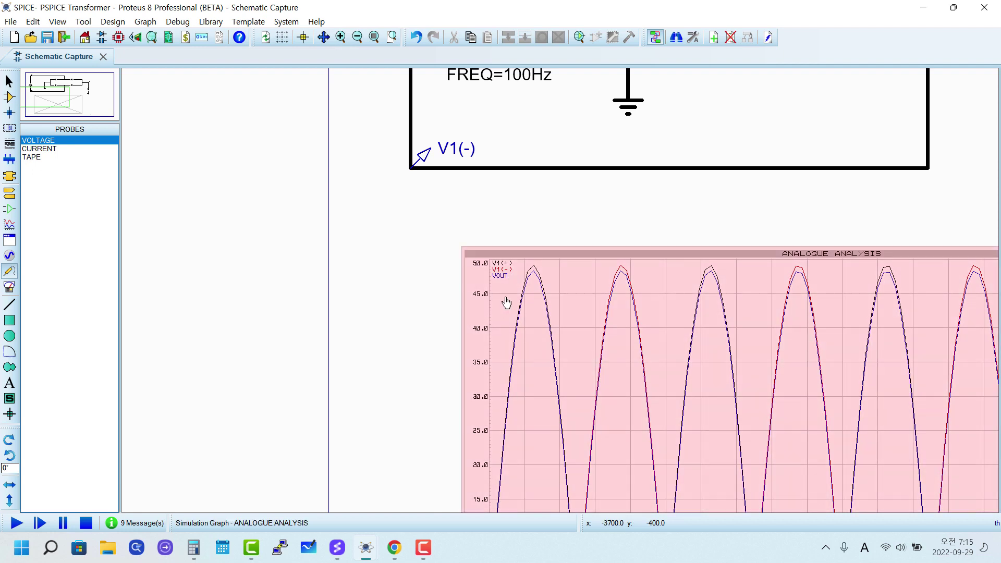
left_click_drag(504, 269, 509, 274)
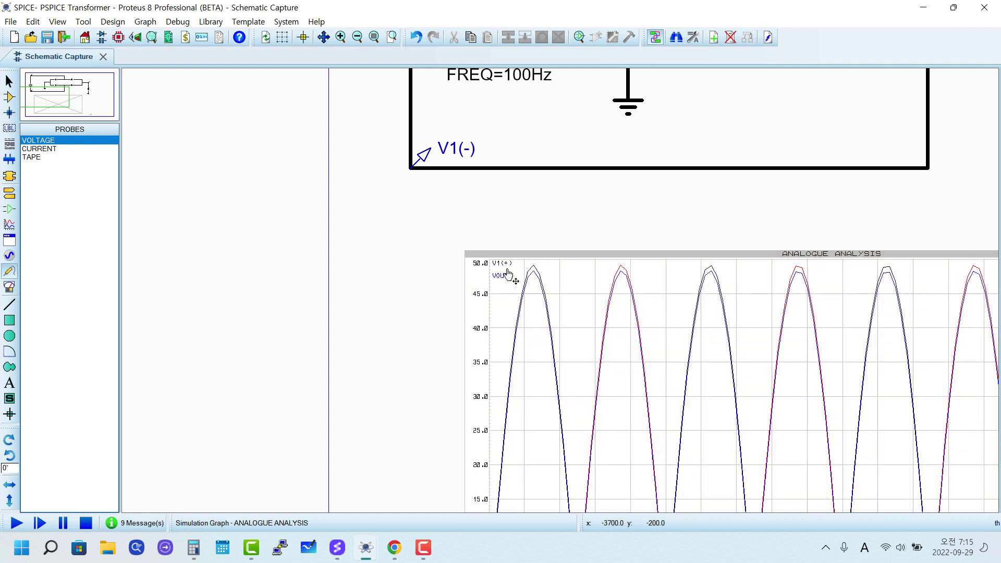
right_click(508, 273)
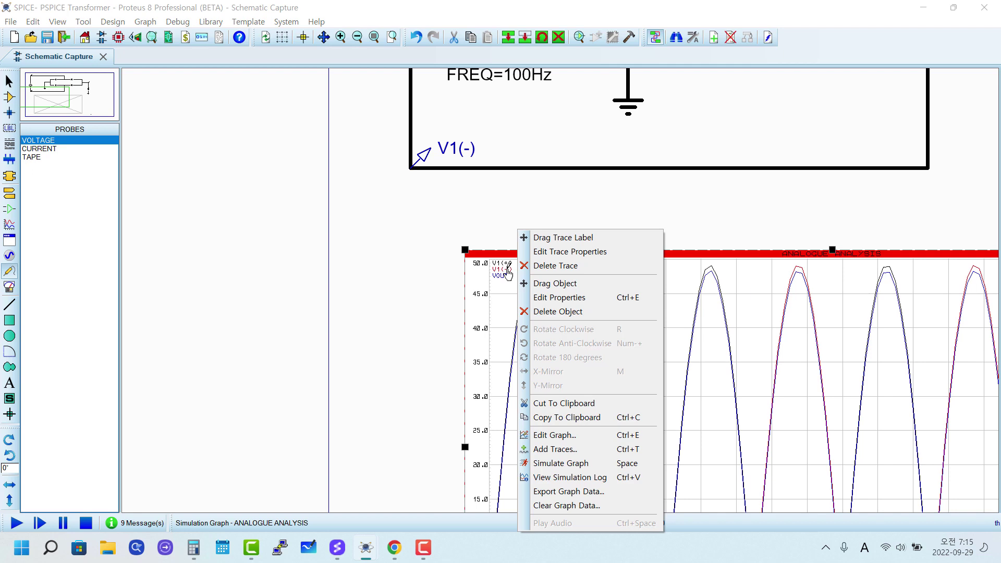
left_click(565, 272)
left_click(406, 313)
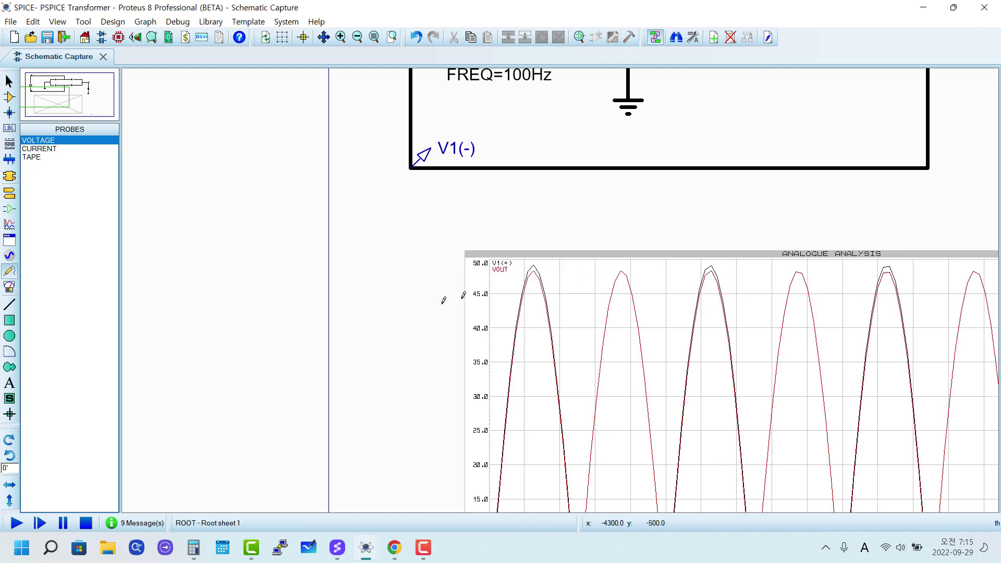
Delete the V1(+) trace from the analogue graph and view the VOUT waveform up close
left_click(502, 284)
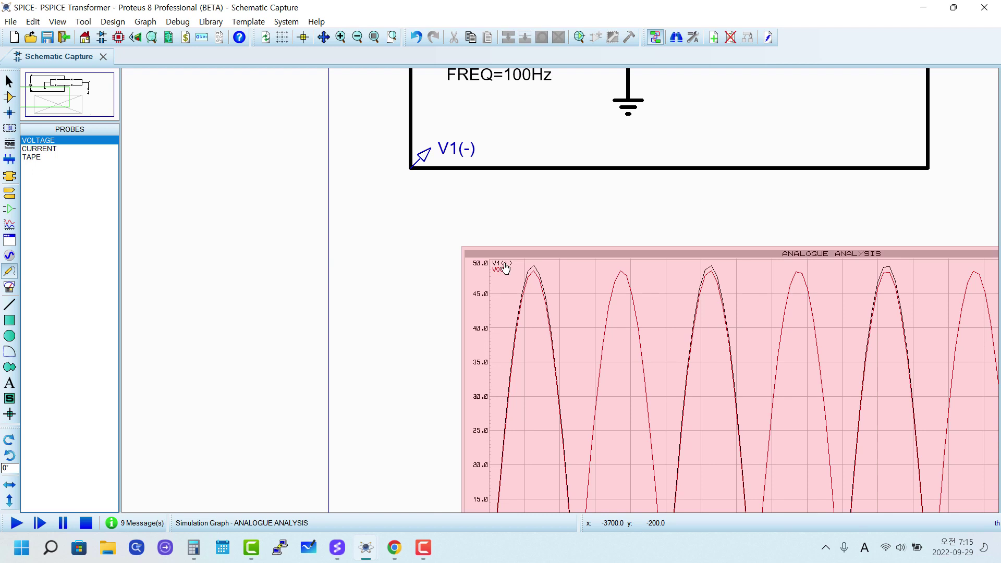
left_click_drag(501, 269, 506, 269)
right_click(506, 268)
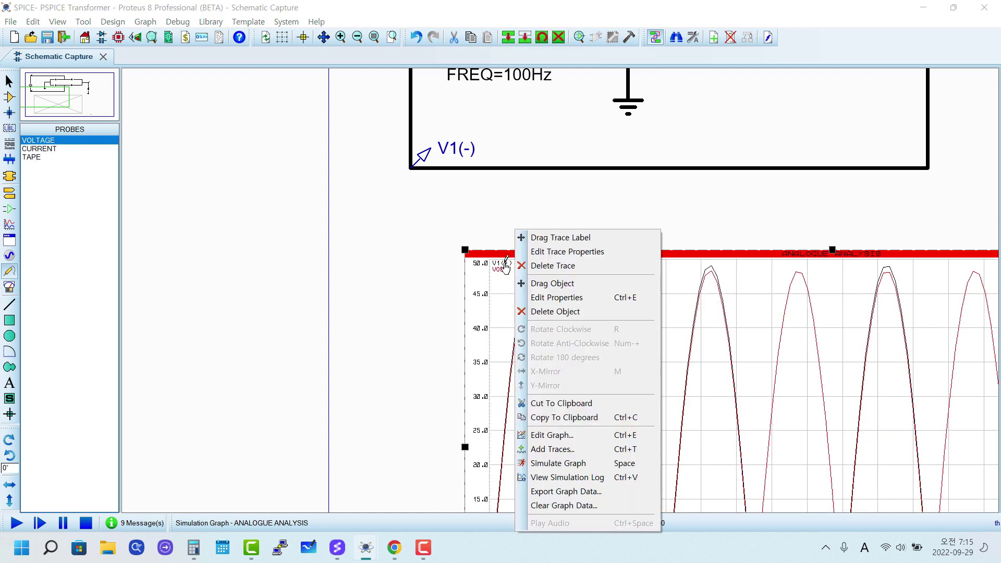
left_click(553, 265)
key("F8")
left_click(627, 332)
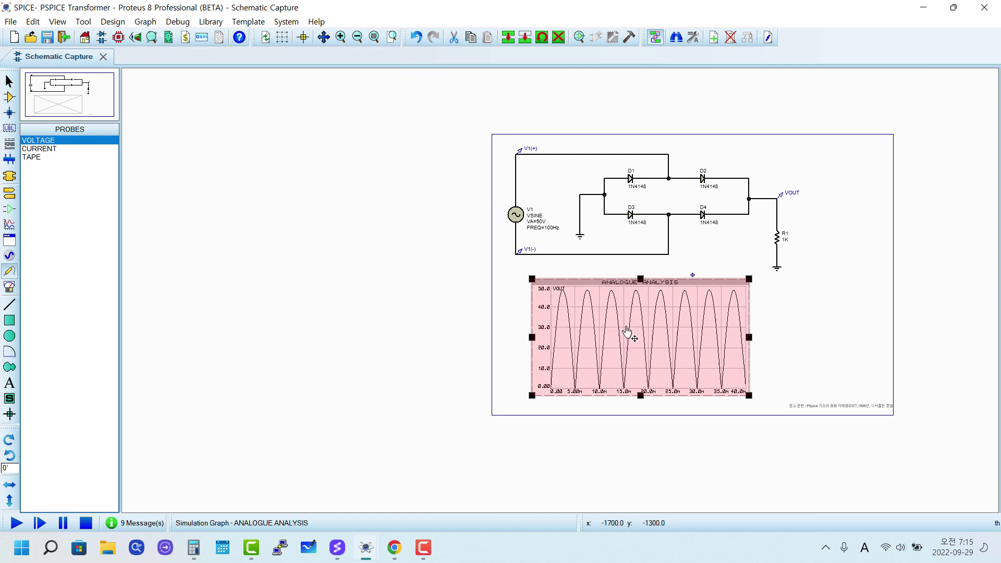
scroll(628, 333, "up", 2)
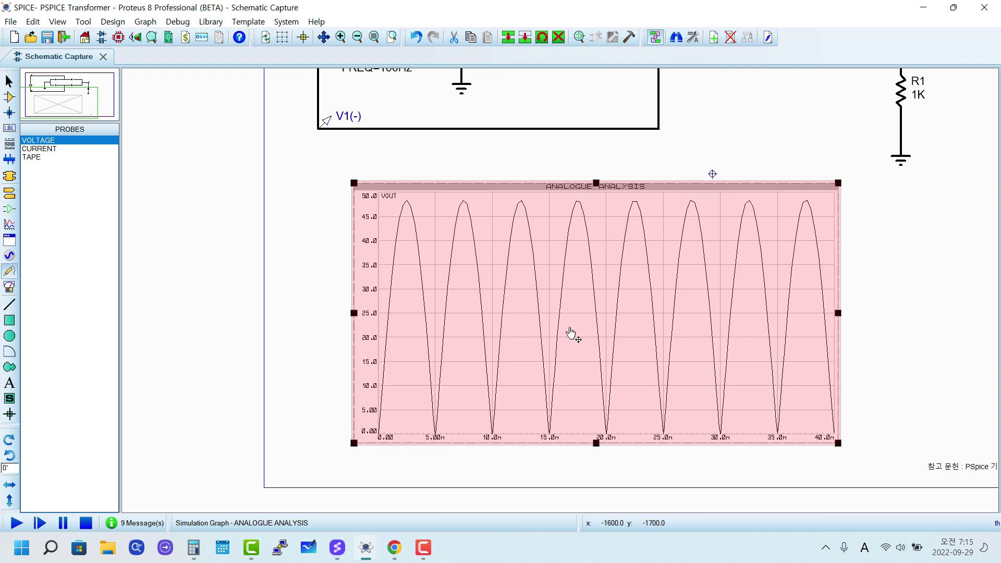
Start a new transient trace for the analogue graph and name it VIN
scroll(485, 365, "down", 2)
left_click(344, 252)
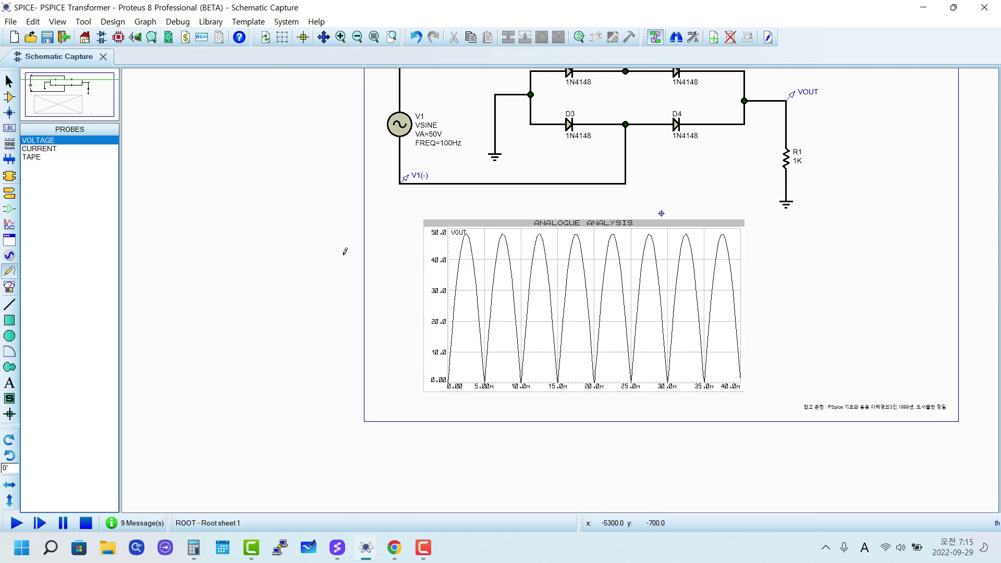
key("F8")
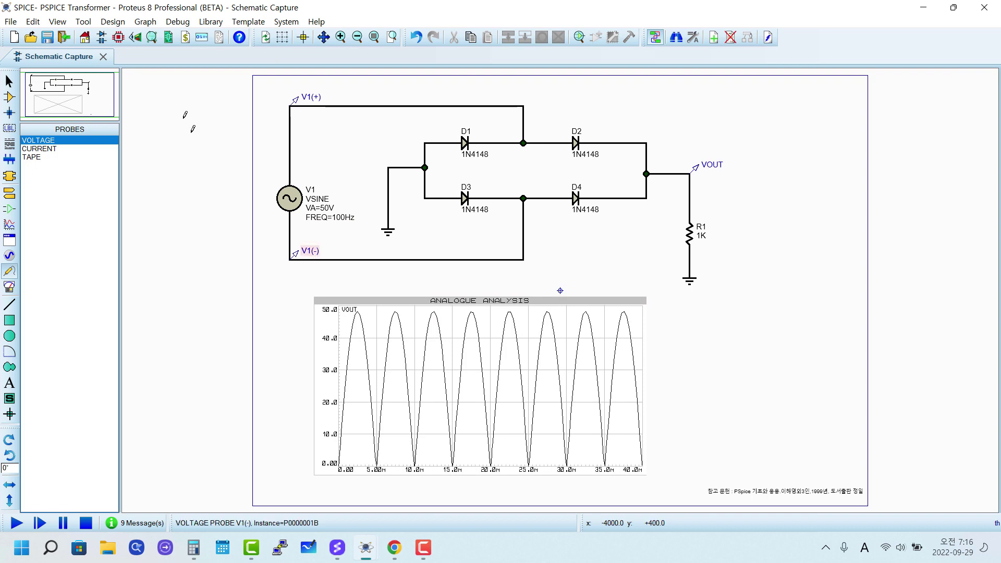
left_click(150, 21)
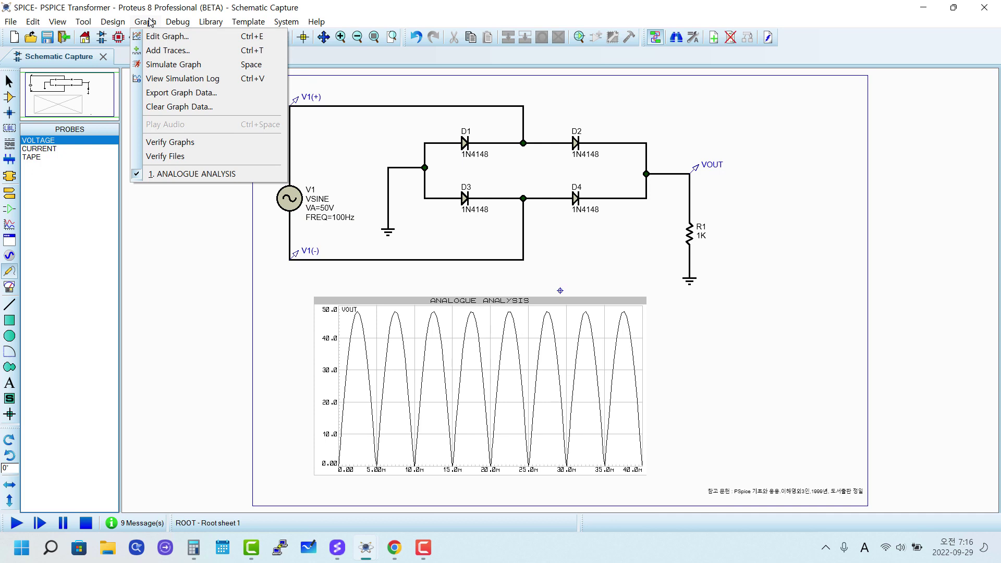
left_click(173, 50)
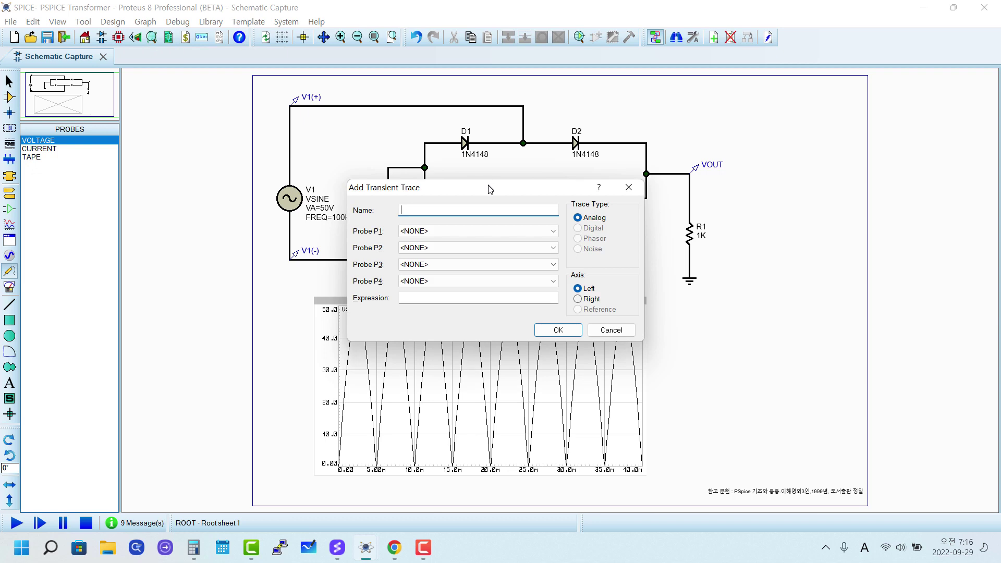
left_click_drag(491, 189, 734, 148)
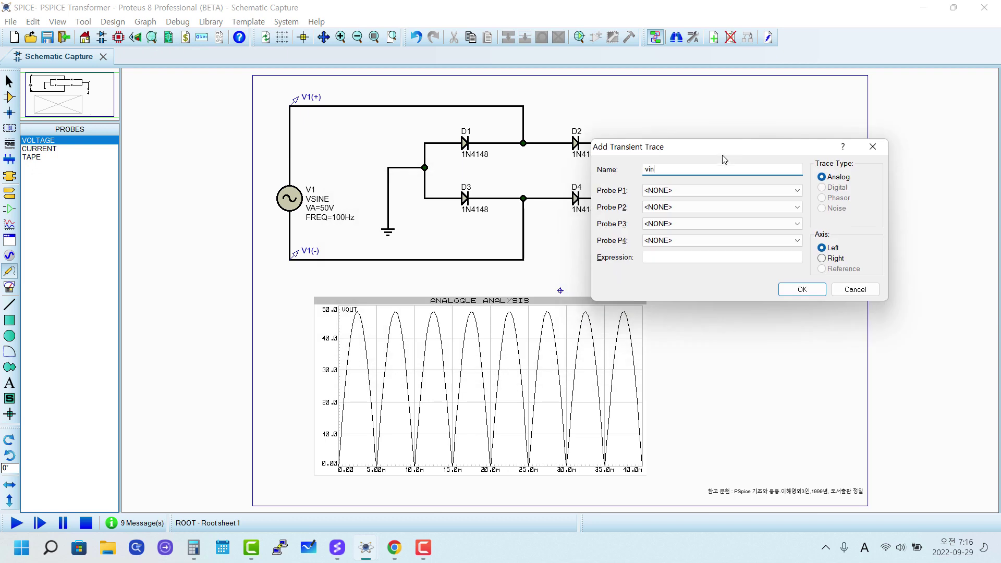
key("BackSpace")
key("Caps_Lock")
type("VI")
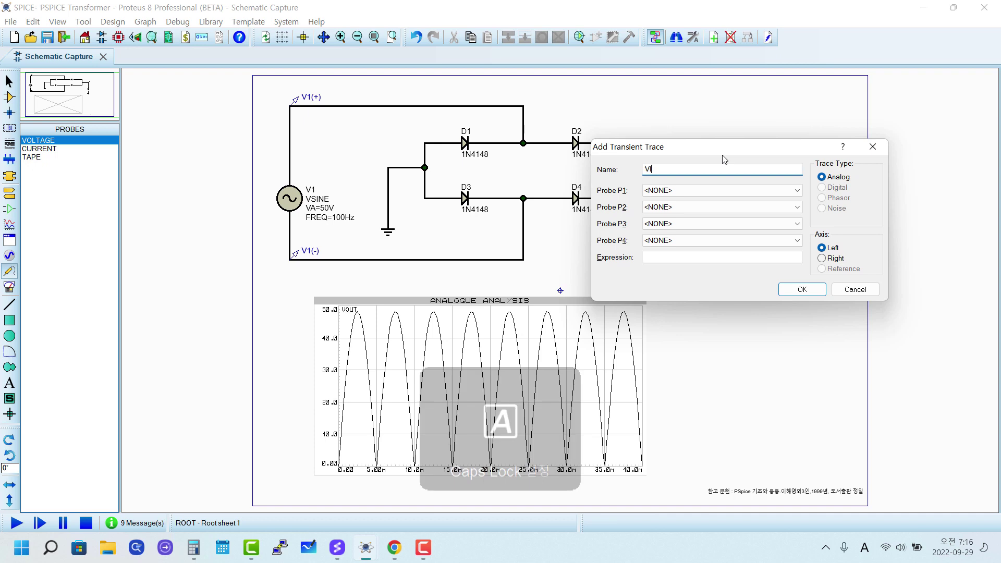
type("N")
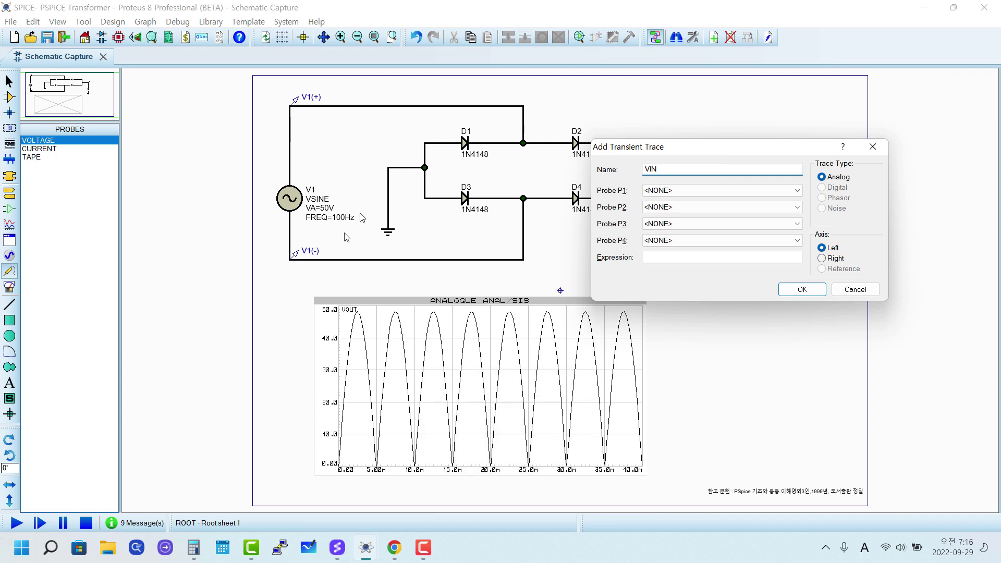
Assign V1(+) as probe P1 and V1(-) as probe P2 of the new VIN trace
left_click(702, 191)
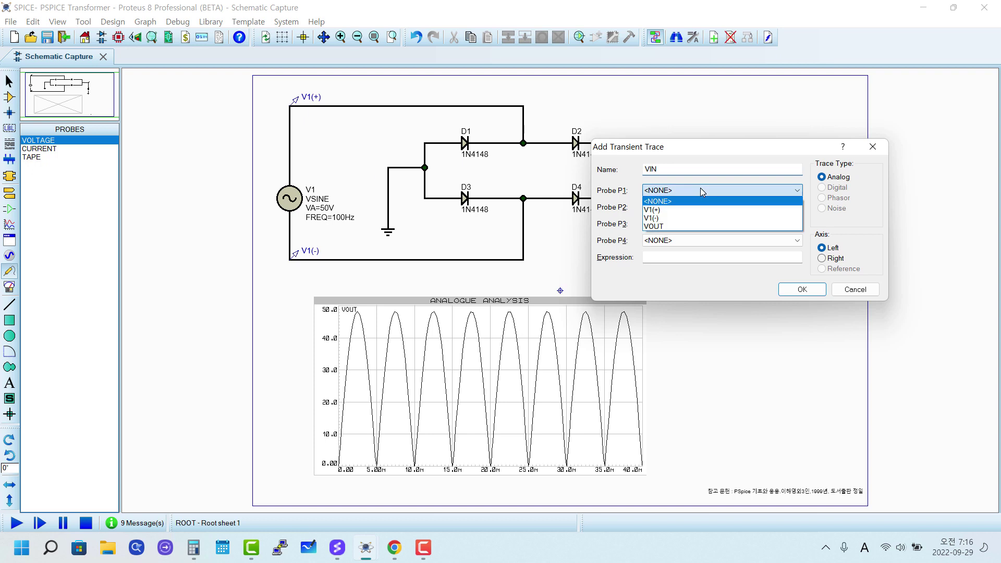
left_click(674, 209)
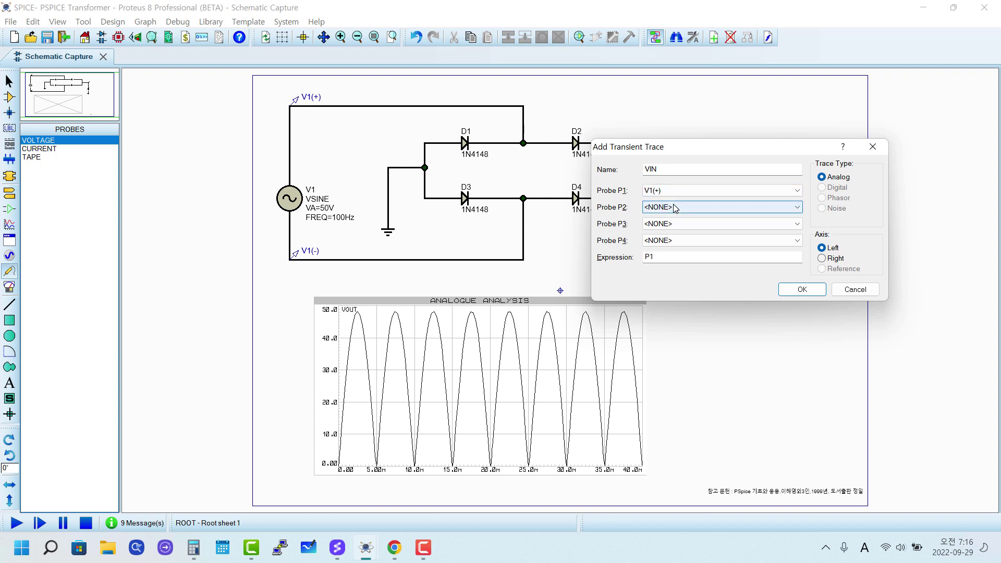
left_click(674, 206)
left_click(669, 234)
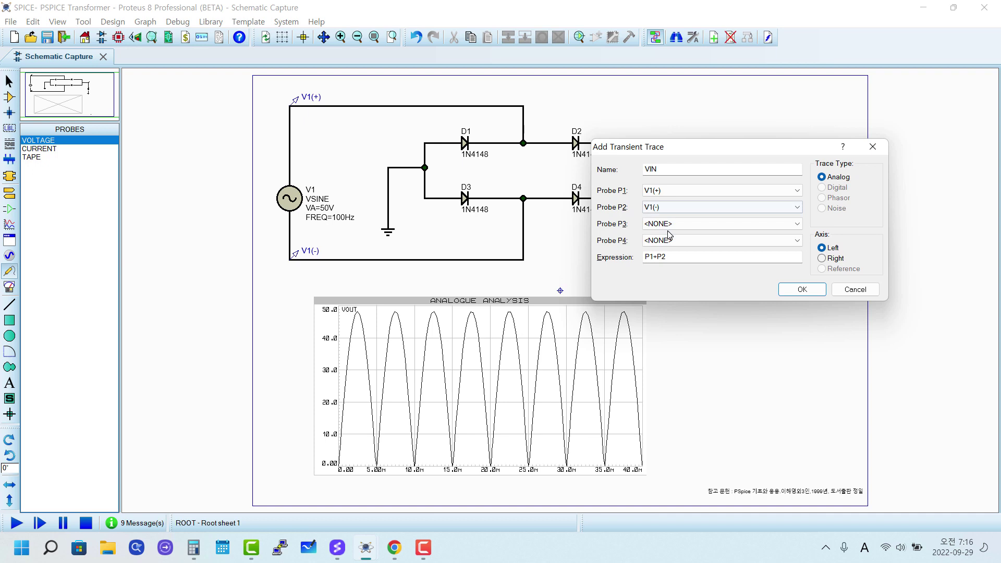
Set the VIN trace's expression to P1-P2 and add it to the analogue graph
left_click(655, 256)
key("Left")
key("Left")
key("BackSpace")
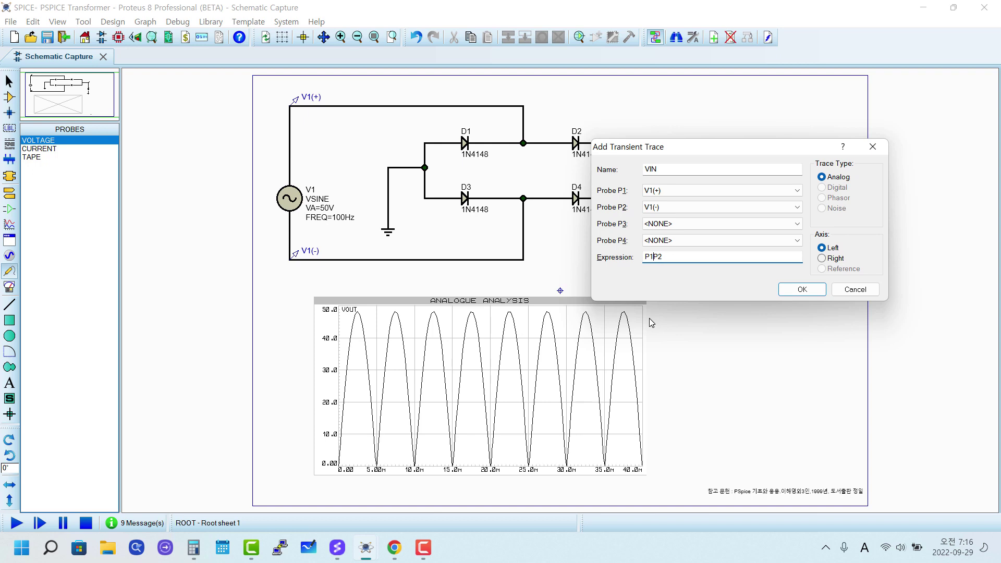
type("-")
left_click(803, 289)
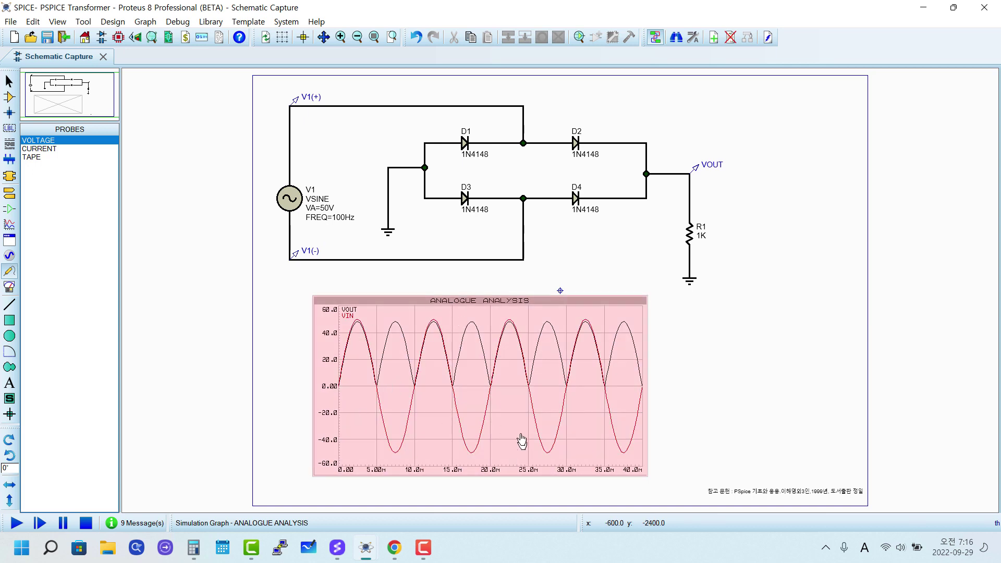
Change the expression of the graph's VIN trace to P1+P2
left_click_drag(348, 316, 352, 320)
right_click(352, 319)
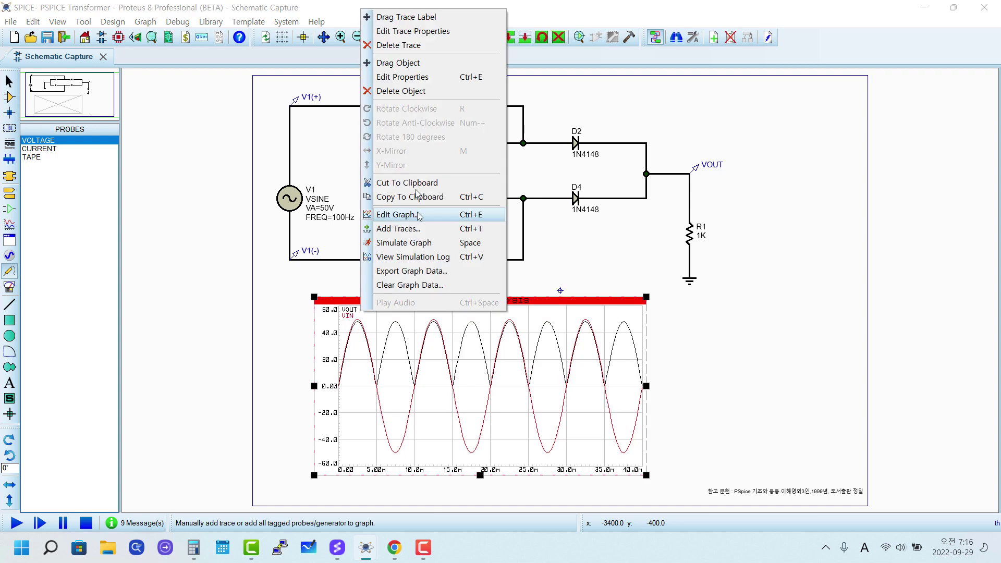
left_click(426, 36)
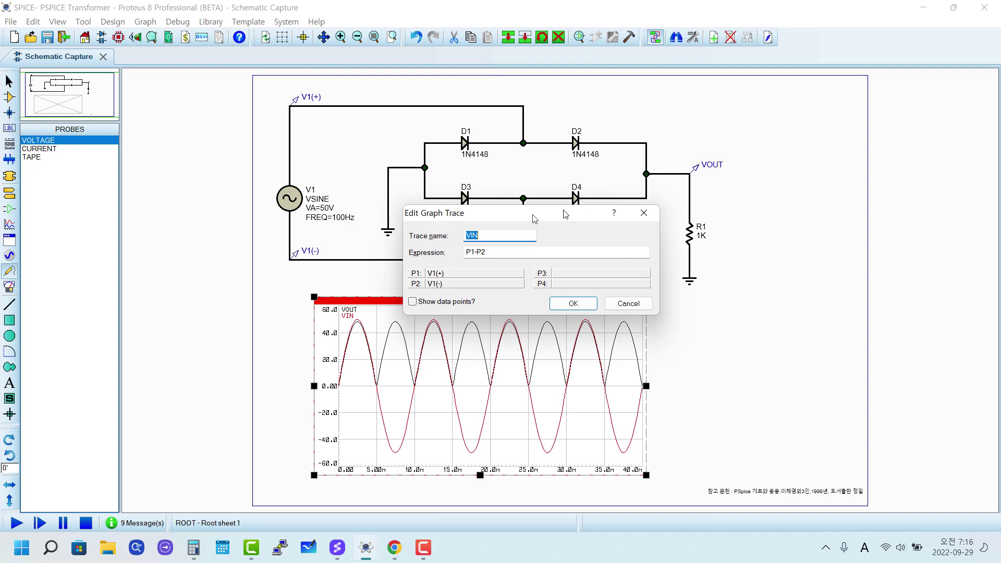
left_click(637, 231)
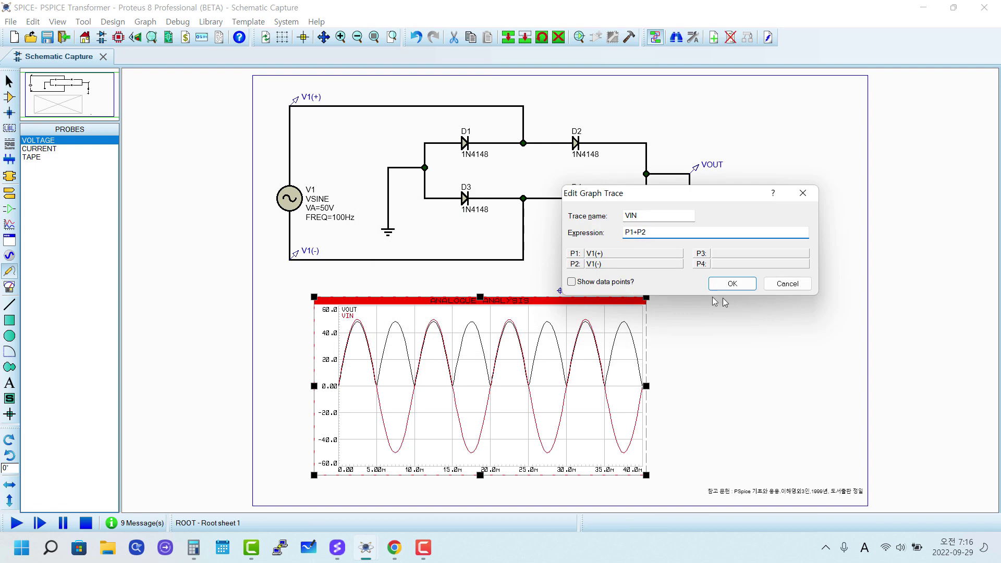
left_click(735, 284)
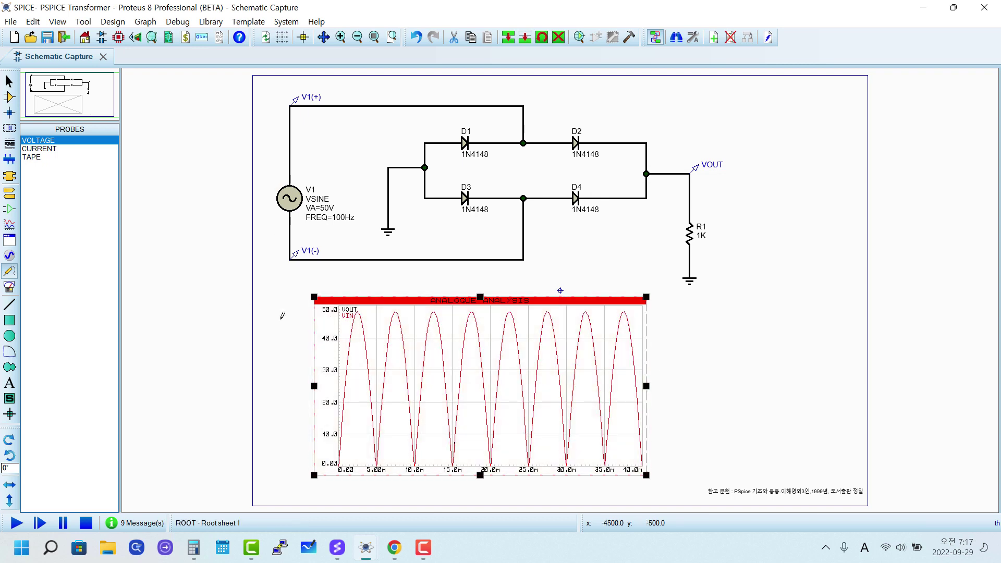
Delete the VIN and VOUT traces from the analogue graph
right_click(351, 319)
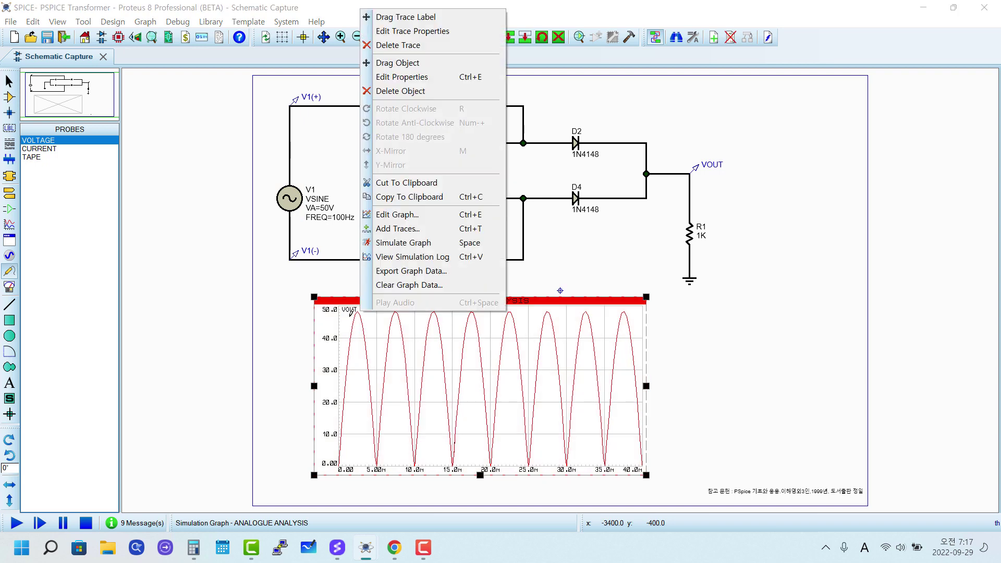
left_click(398, 46)
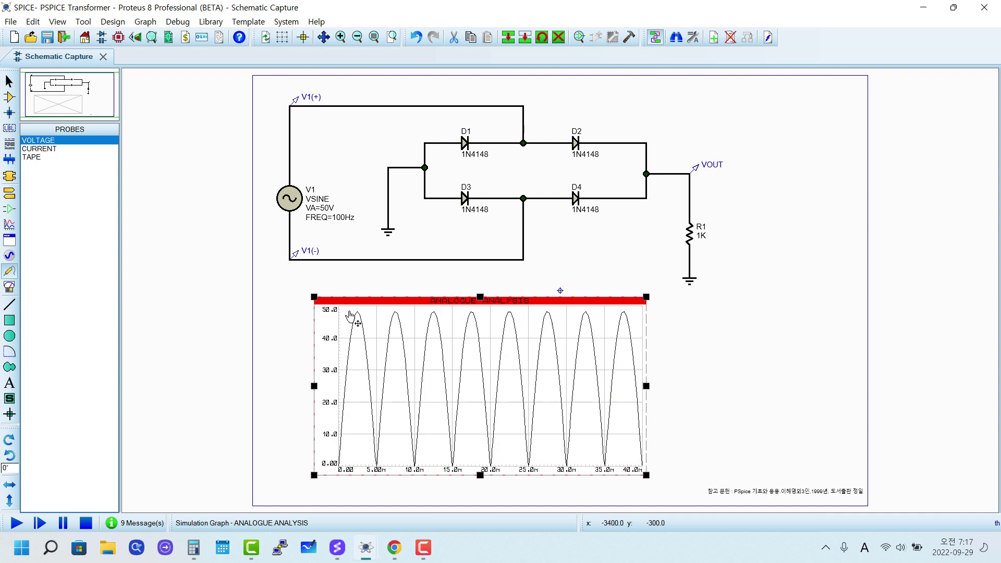
right_click(351, 319)
left_click(401, 40)
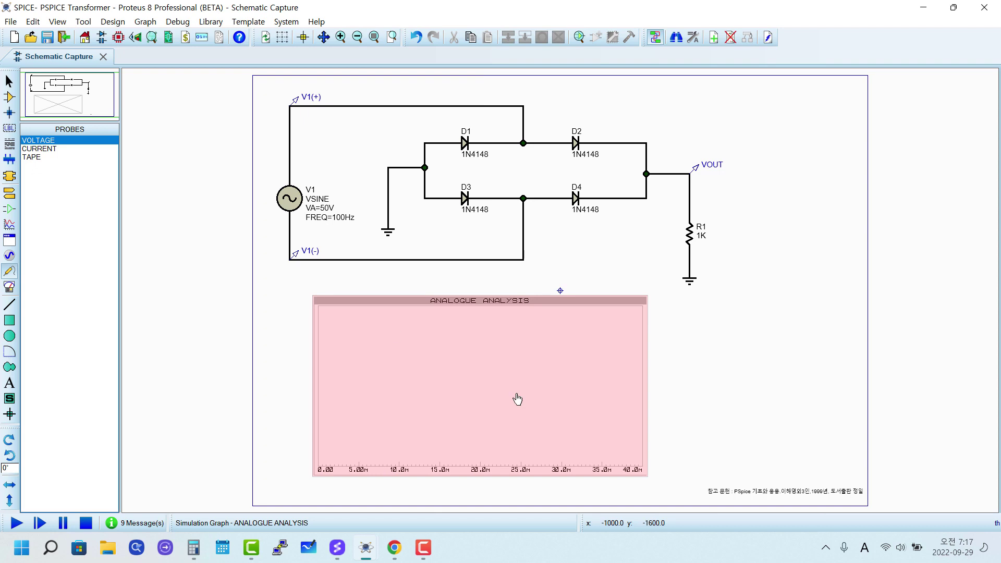
left_click_drag(271, 82, 339, 292)
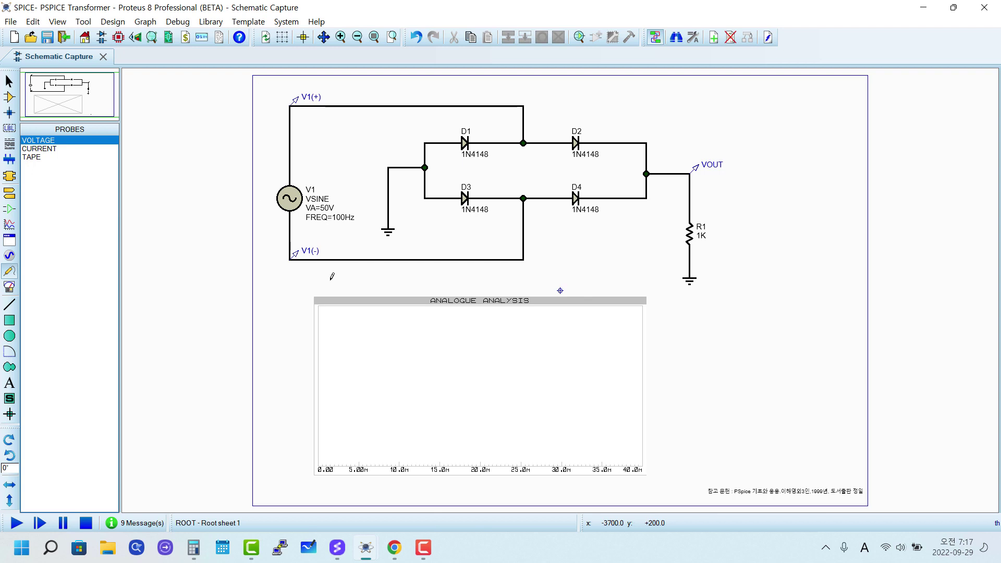
Set up a transient trace named VIN with V1(+) as probe P1 and V1(-) as probe P2
left_click(146, 22)
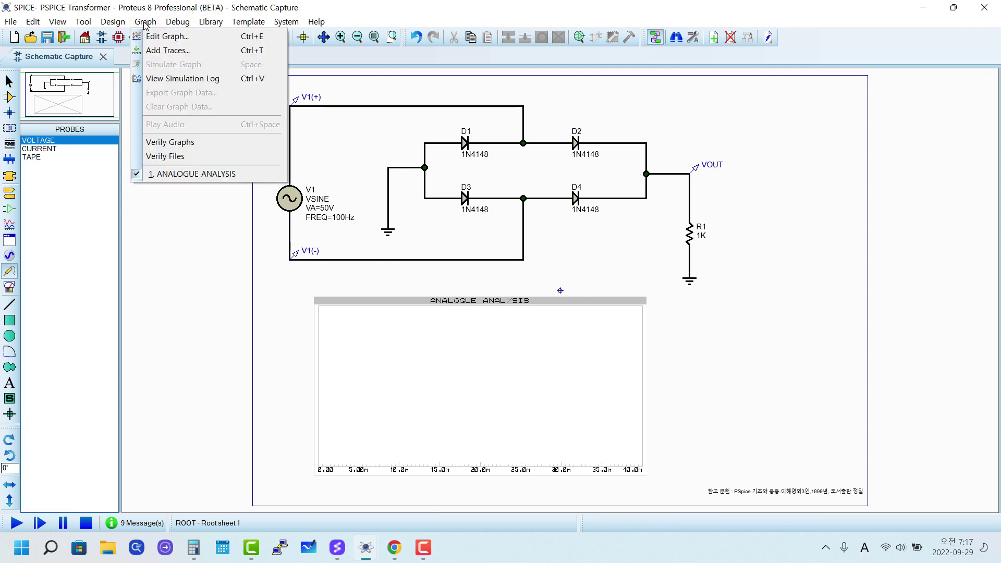
left_click(220, 52)
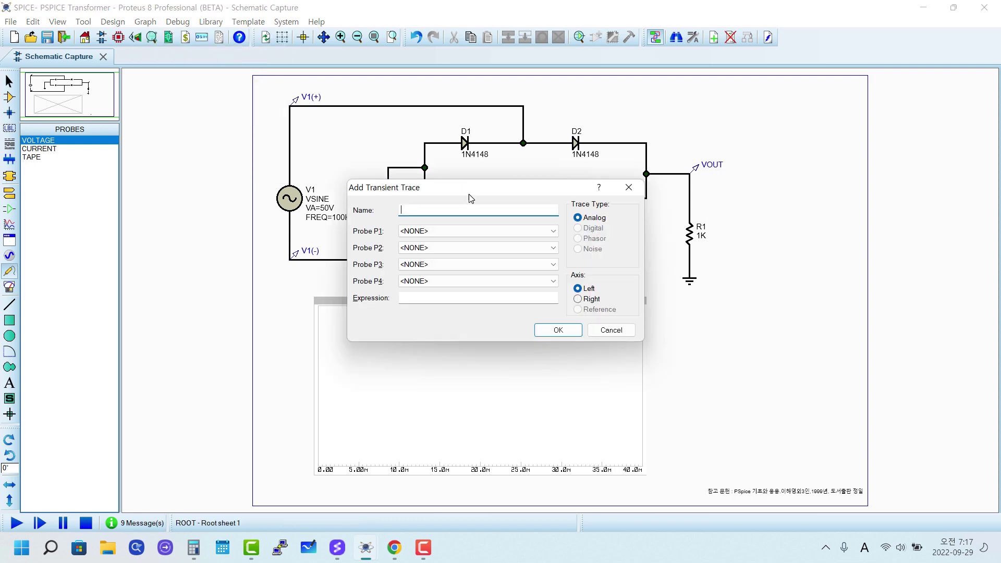
left_click_drag(499, 188, 633, 187)
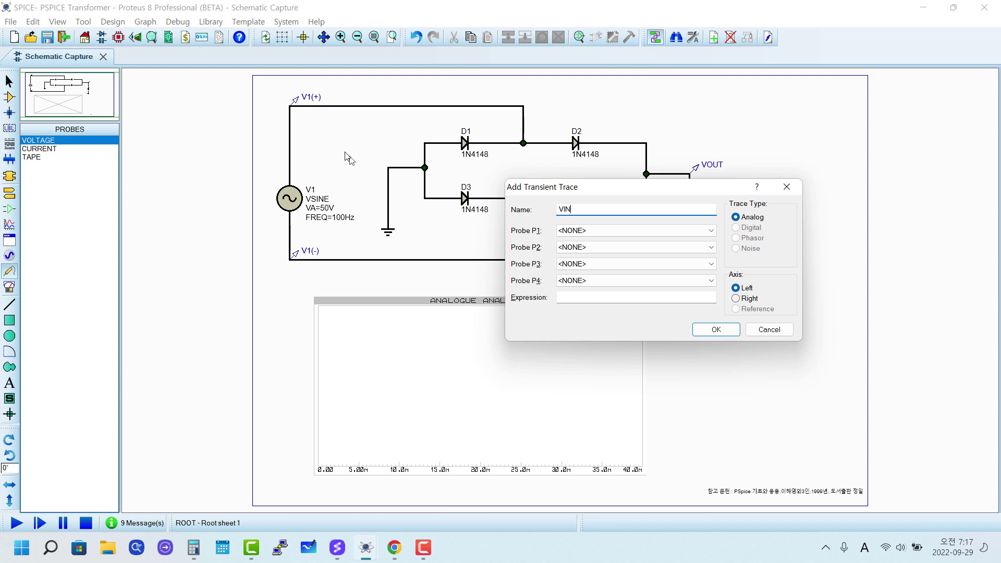
left_click(592, 231)
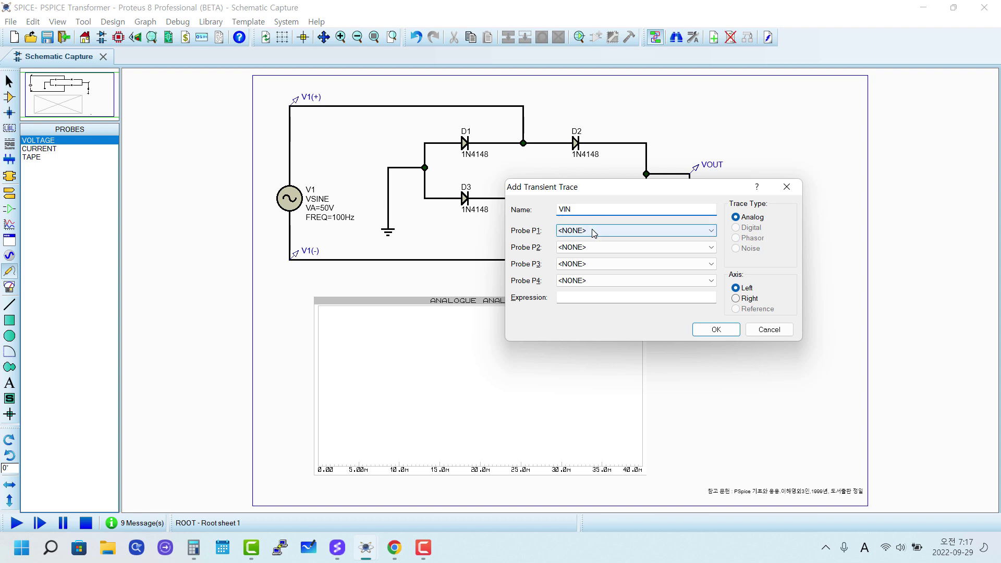
left_click(584, 249)
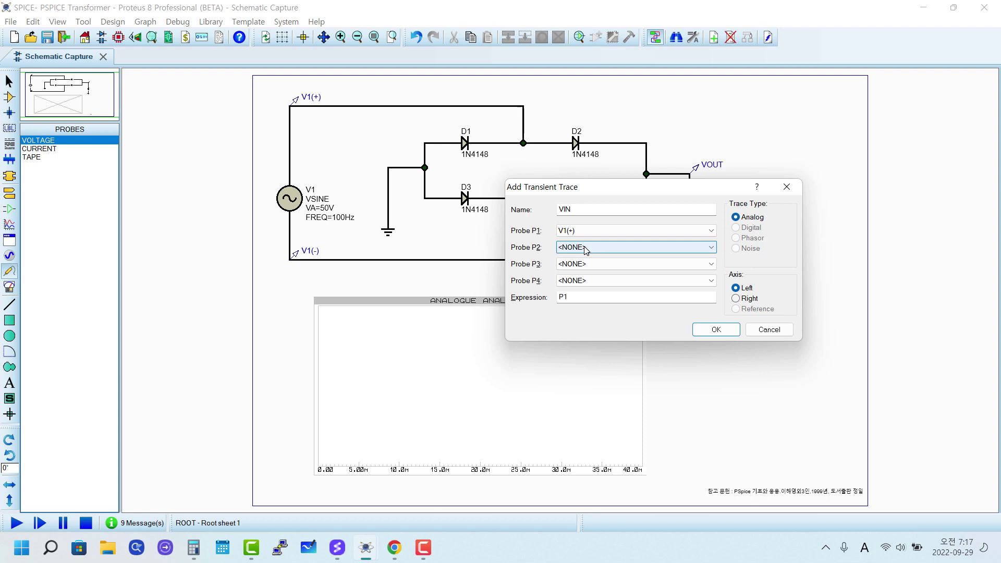
left_click(581, 248)
left_click(575, 275)
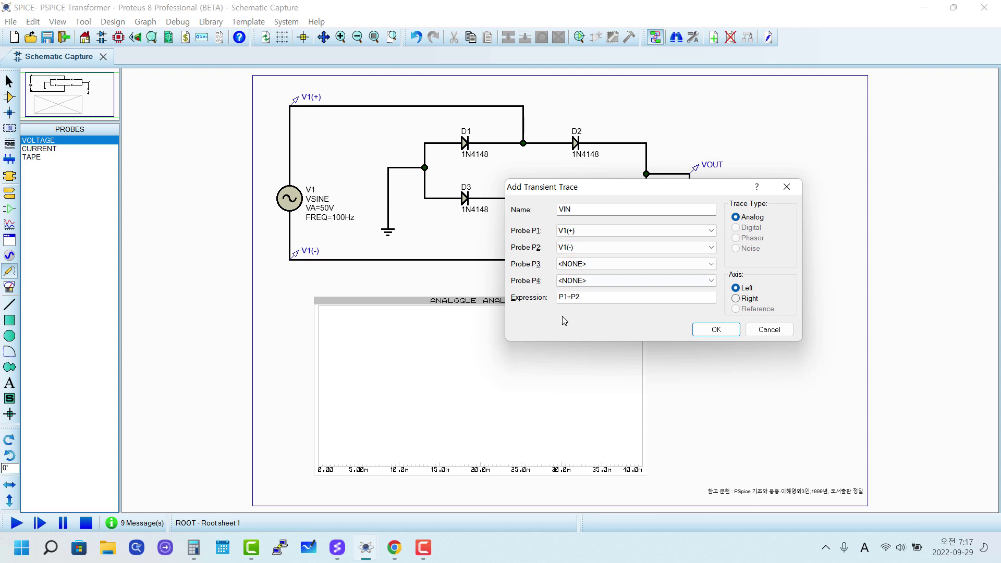
Make the trace expression P1-P2 and add the VIN trace to the empty analogue graph
left_click(569, 301)
key("BackSpace")
type("-")
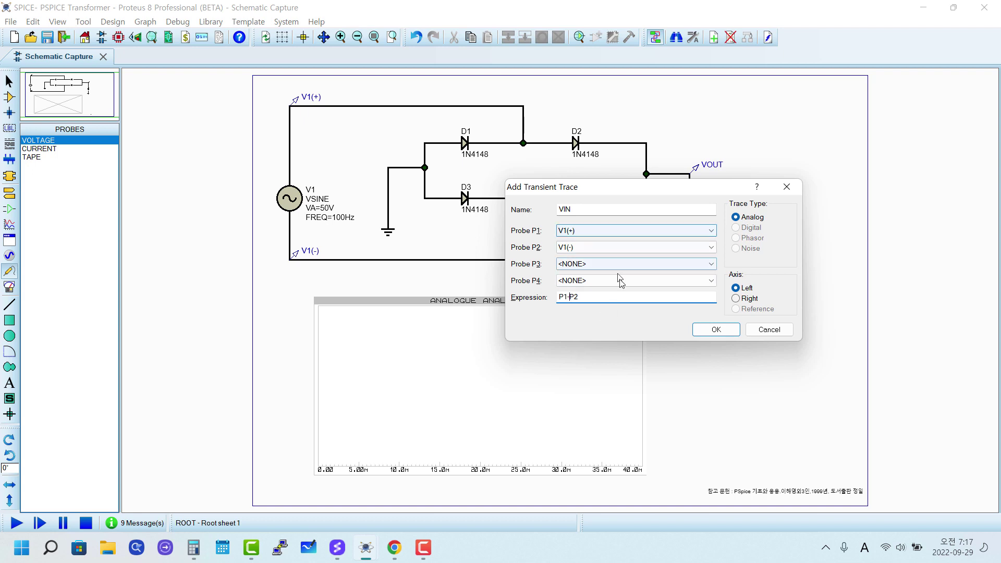
left_click(717, 329)
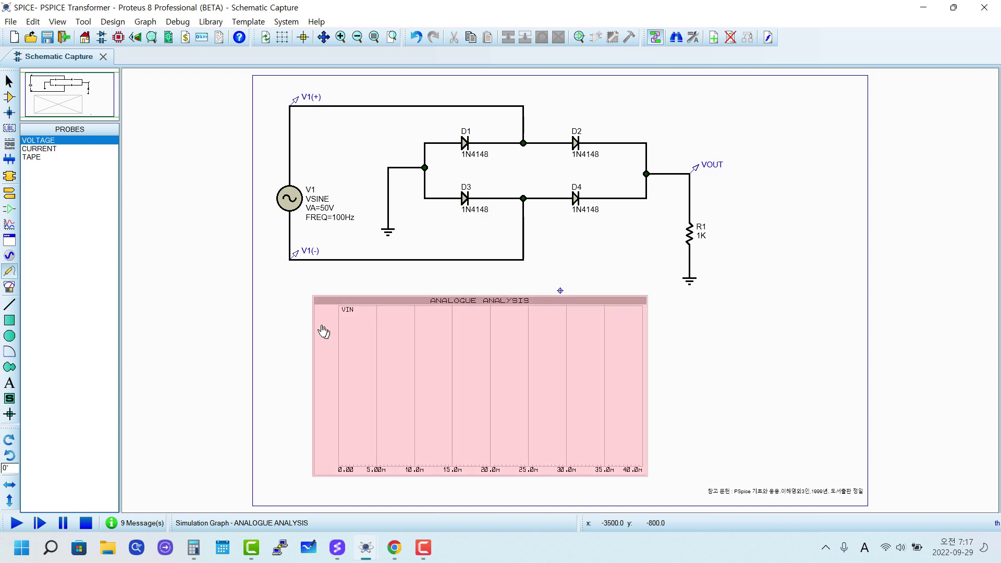
Add the VOUT probe to the analogue graph as a second trace and simulate the graph
left_click(697, 171)
mouse_move(697, 171)
left_mouse_down()
mouse_move(650, 253)
mouse_move(476, 342)
mouse_move(333, 331)
mouse_move(366, 325)
left_mouse_up()
key("space")
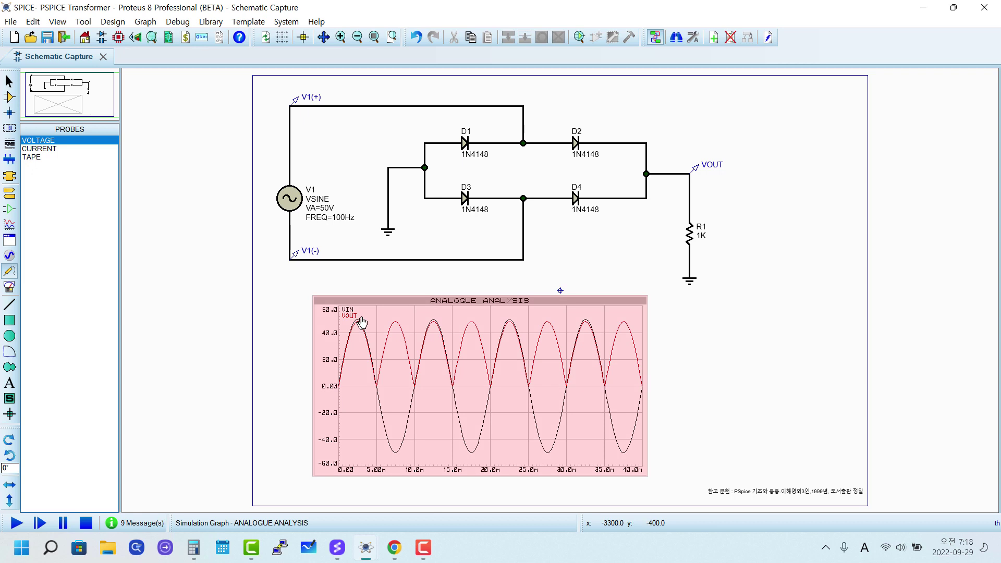
Compare the VIN and VOUT waveforms in the enlarged analogue graph and return to the schematic
left_click(613, 300)
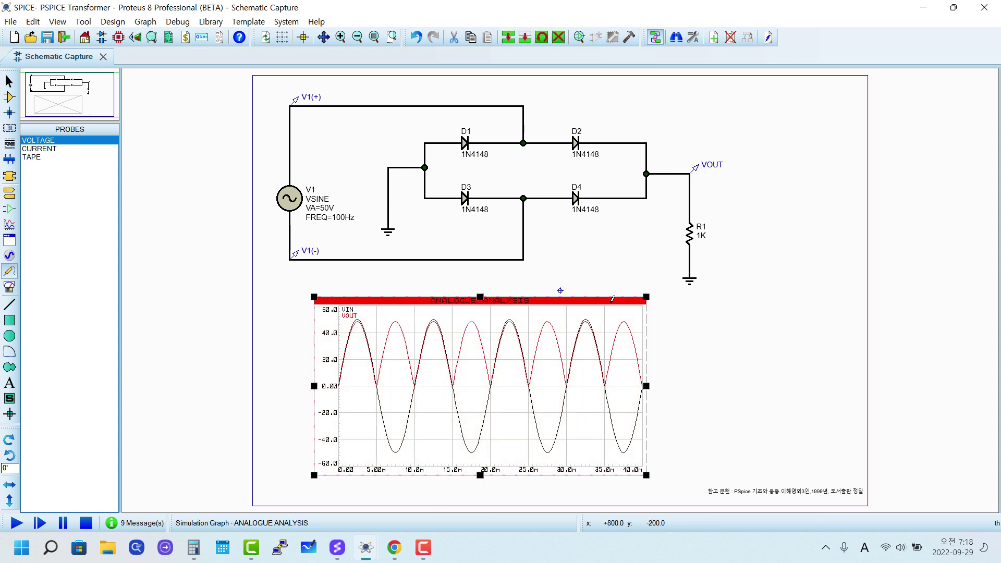
left_click(614, 299)
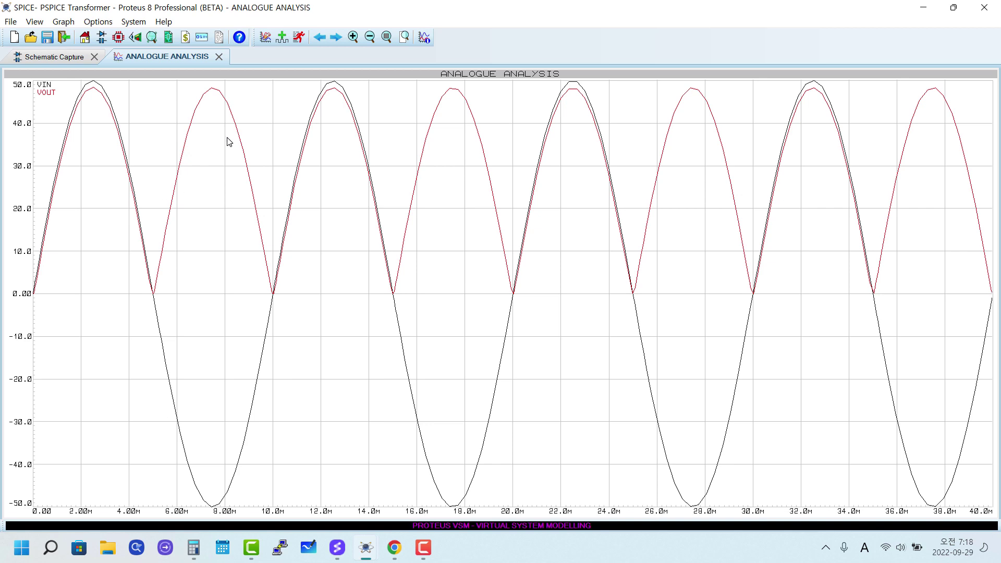
left_click(219, 57)
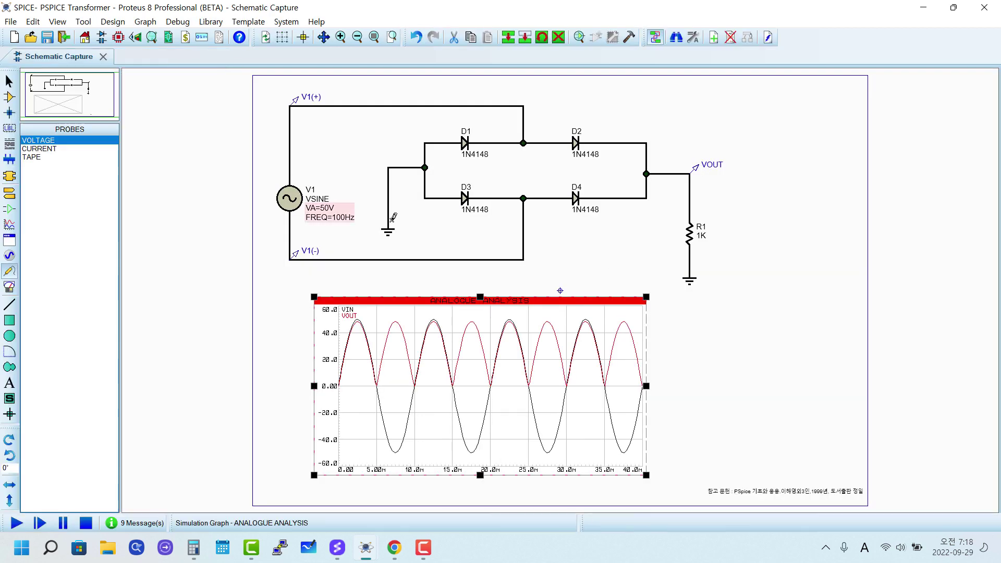
left_click(607, 266)
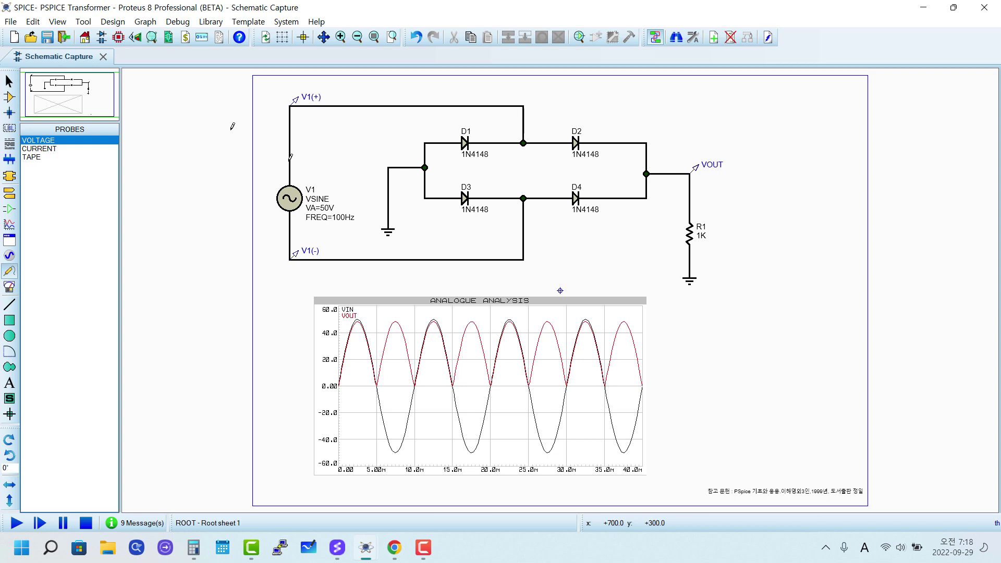
Examine the turns-ratio, inductance and peak-voltage calculations in the 트랜스포머 코일 계산방법 project and return to the diode bridge schematic
left_click(10, 97)
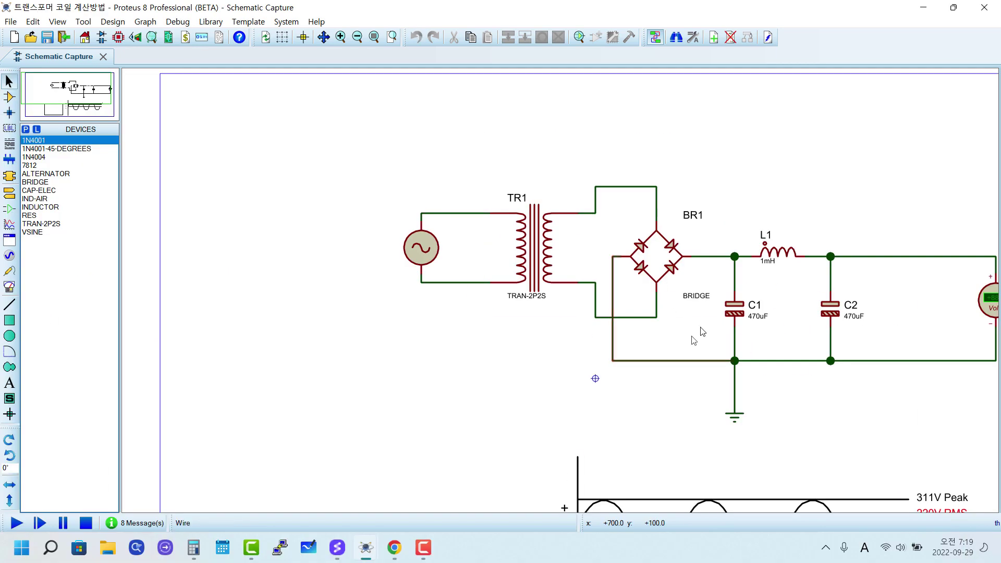
scroll(698, 331, "down", 2)
scroll(586, 380, "up", 2)
scroll(568, 283, "down", 1)
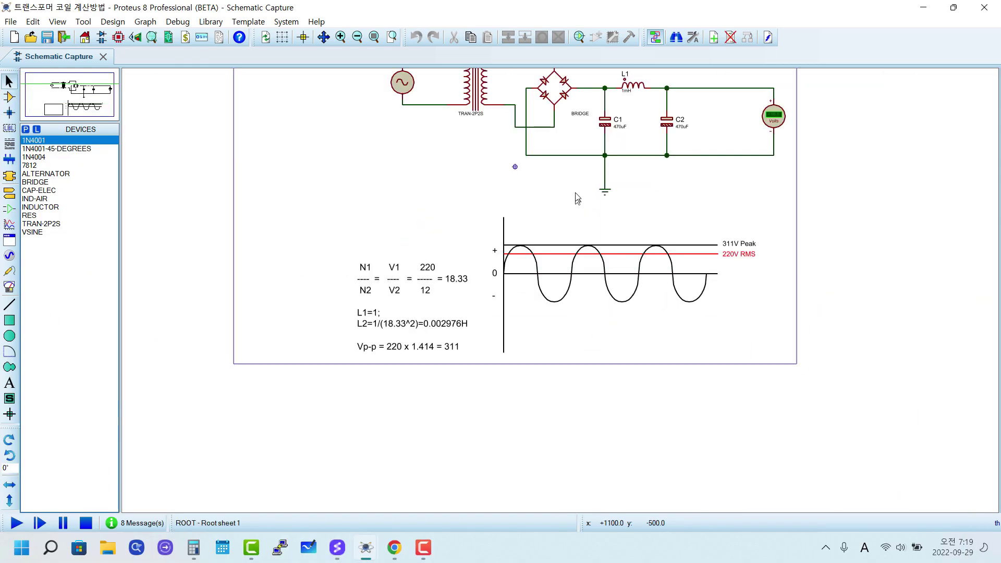
scroll(530, 230, "up", 2)
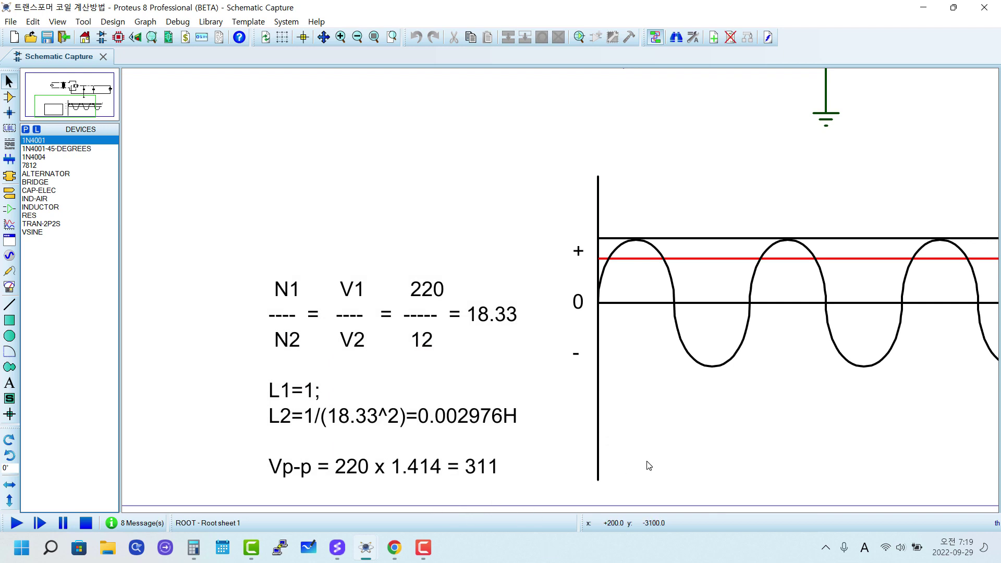
key("F8")
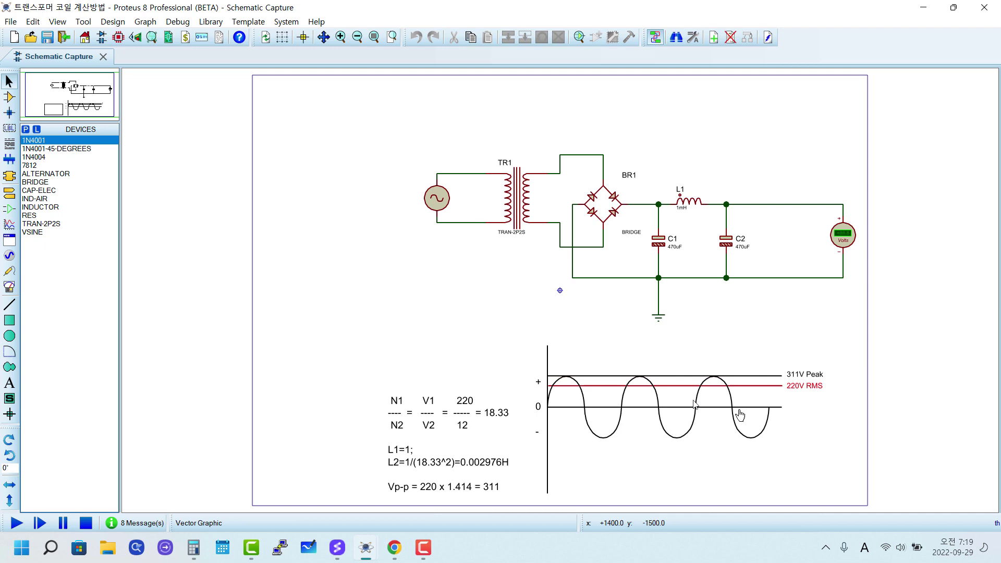
left_click(924, 7)
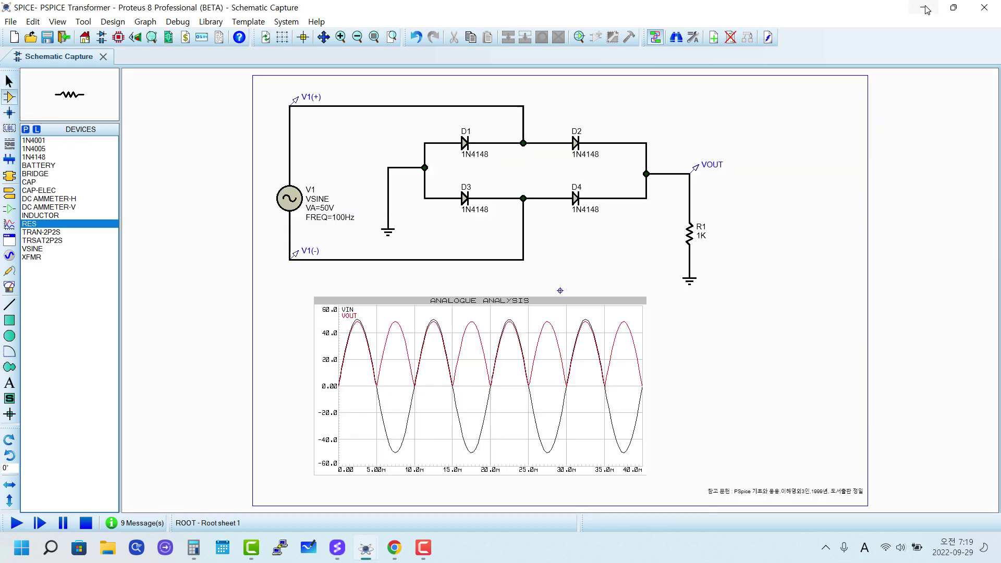